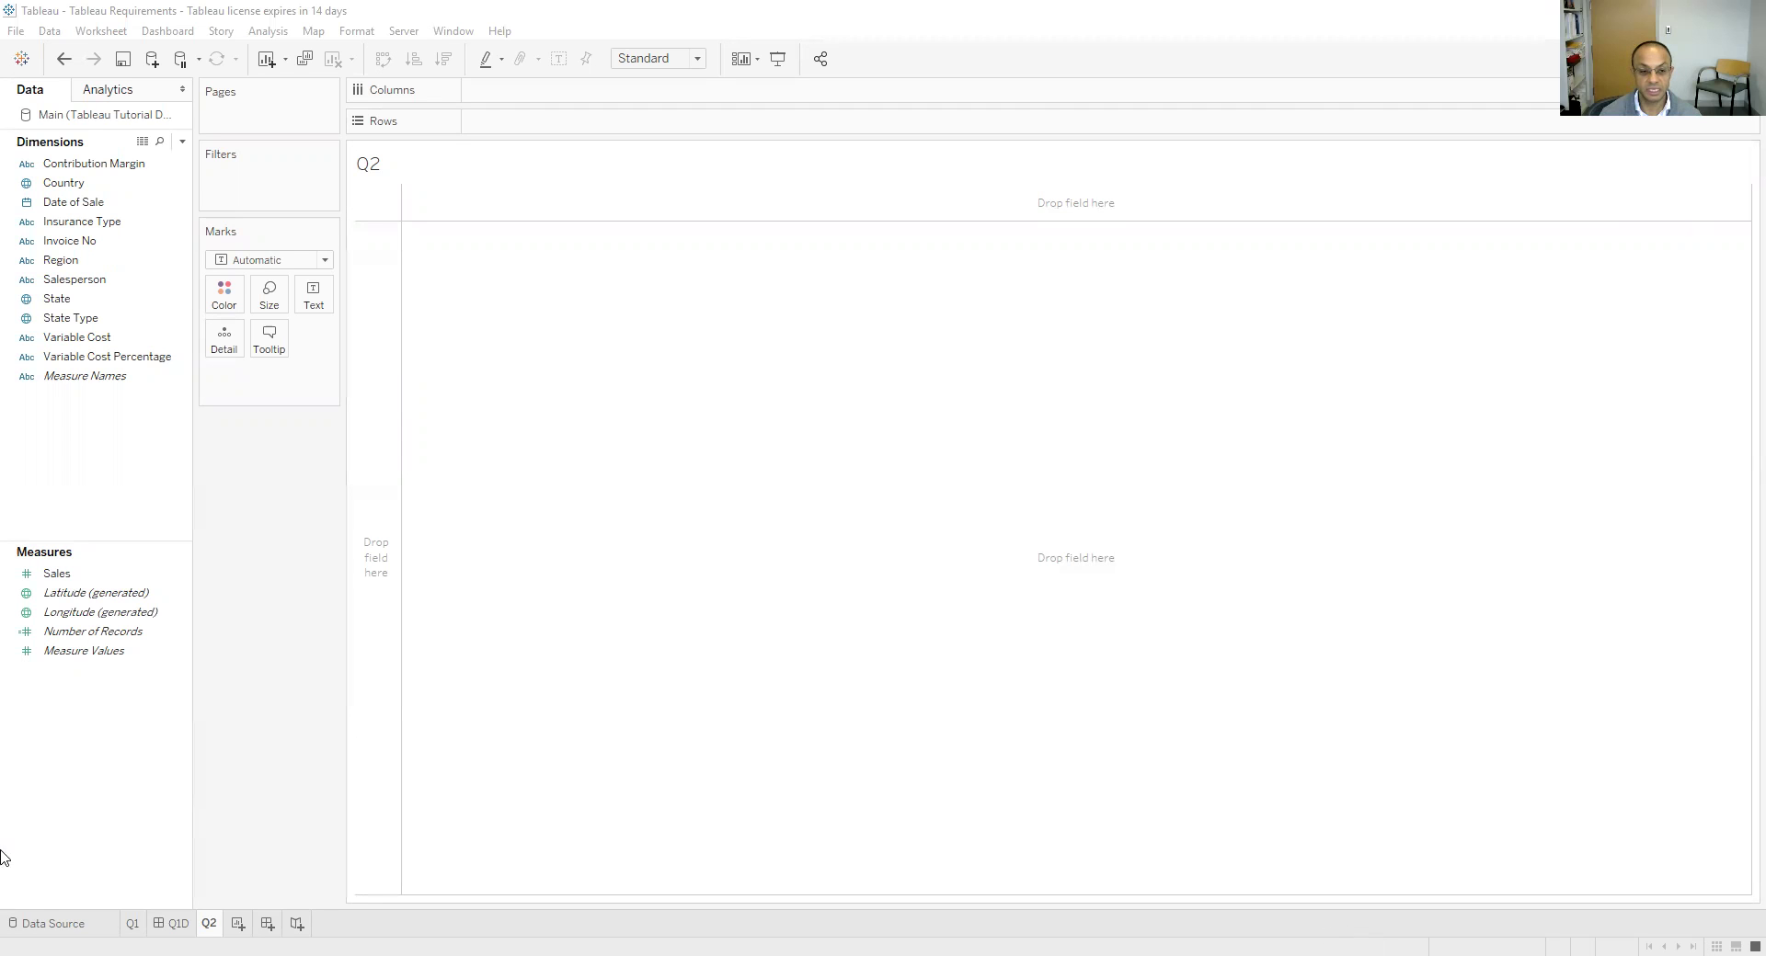
Review the Q1 table and list of errors on the Q1D dashboard, and return to the Q2 worksheet
click(173, 923)
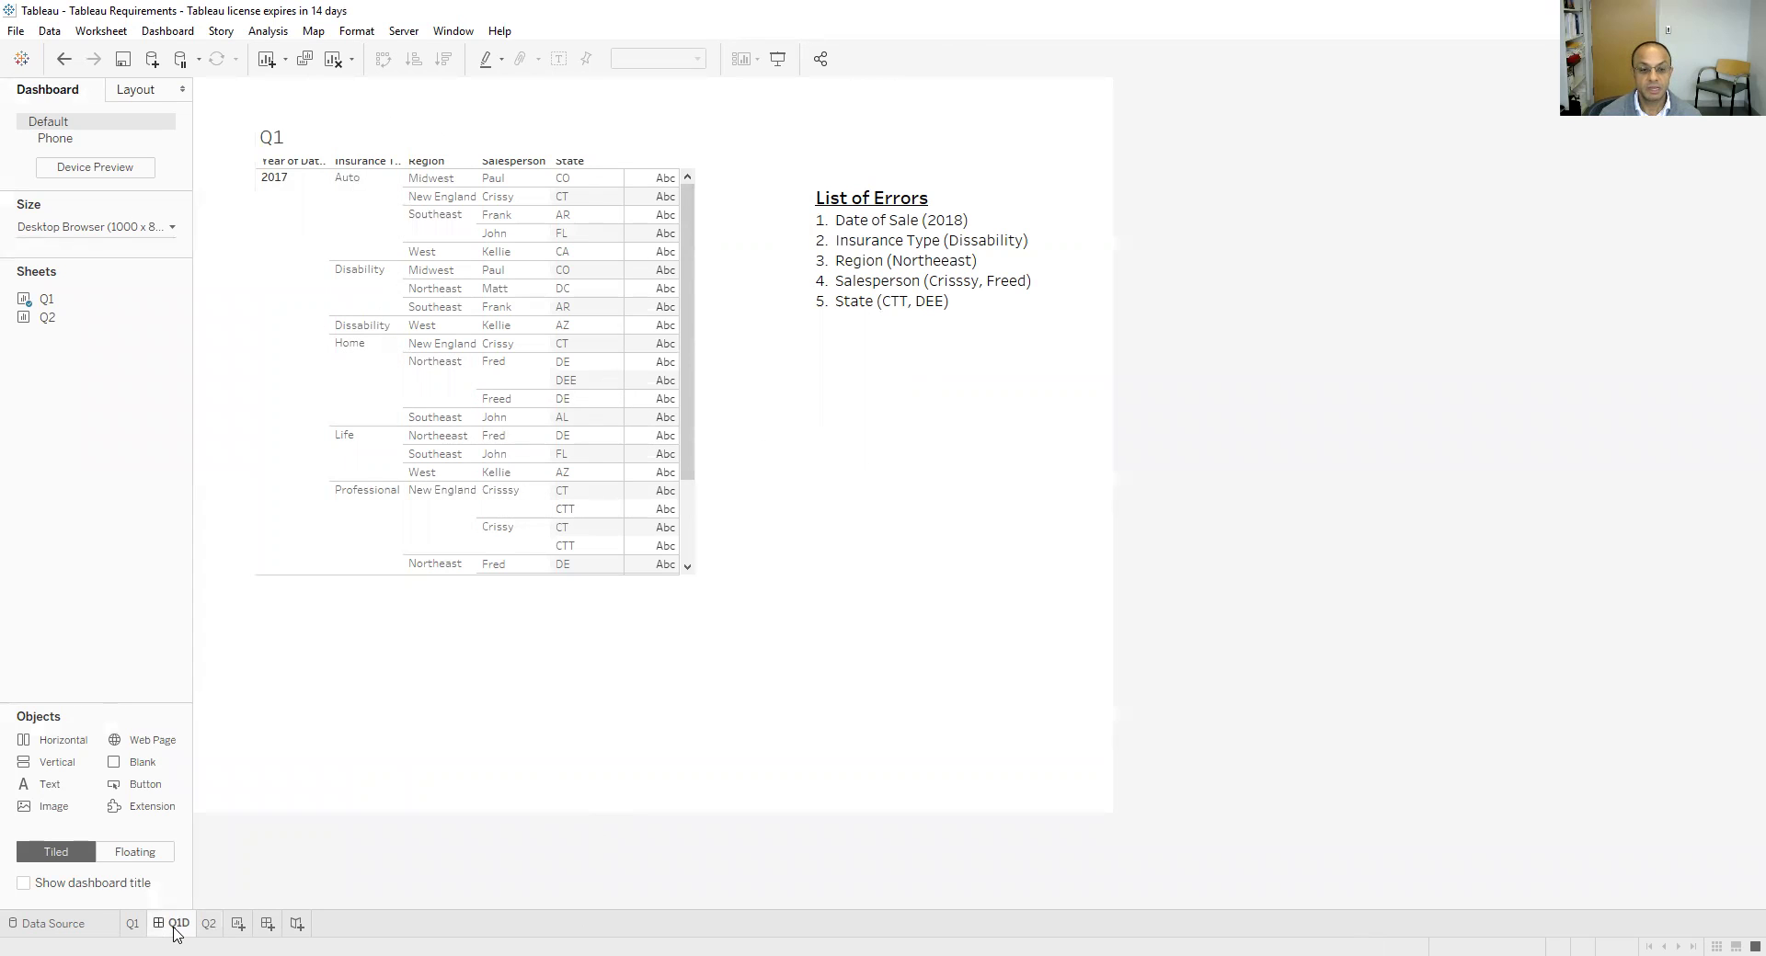
click(210, 925)
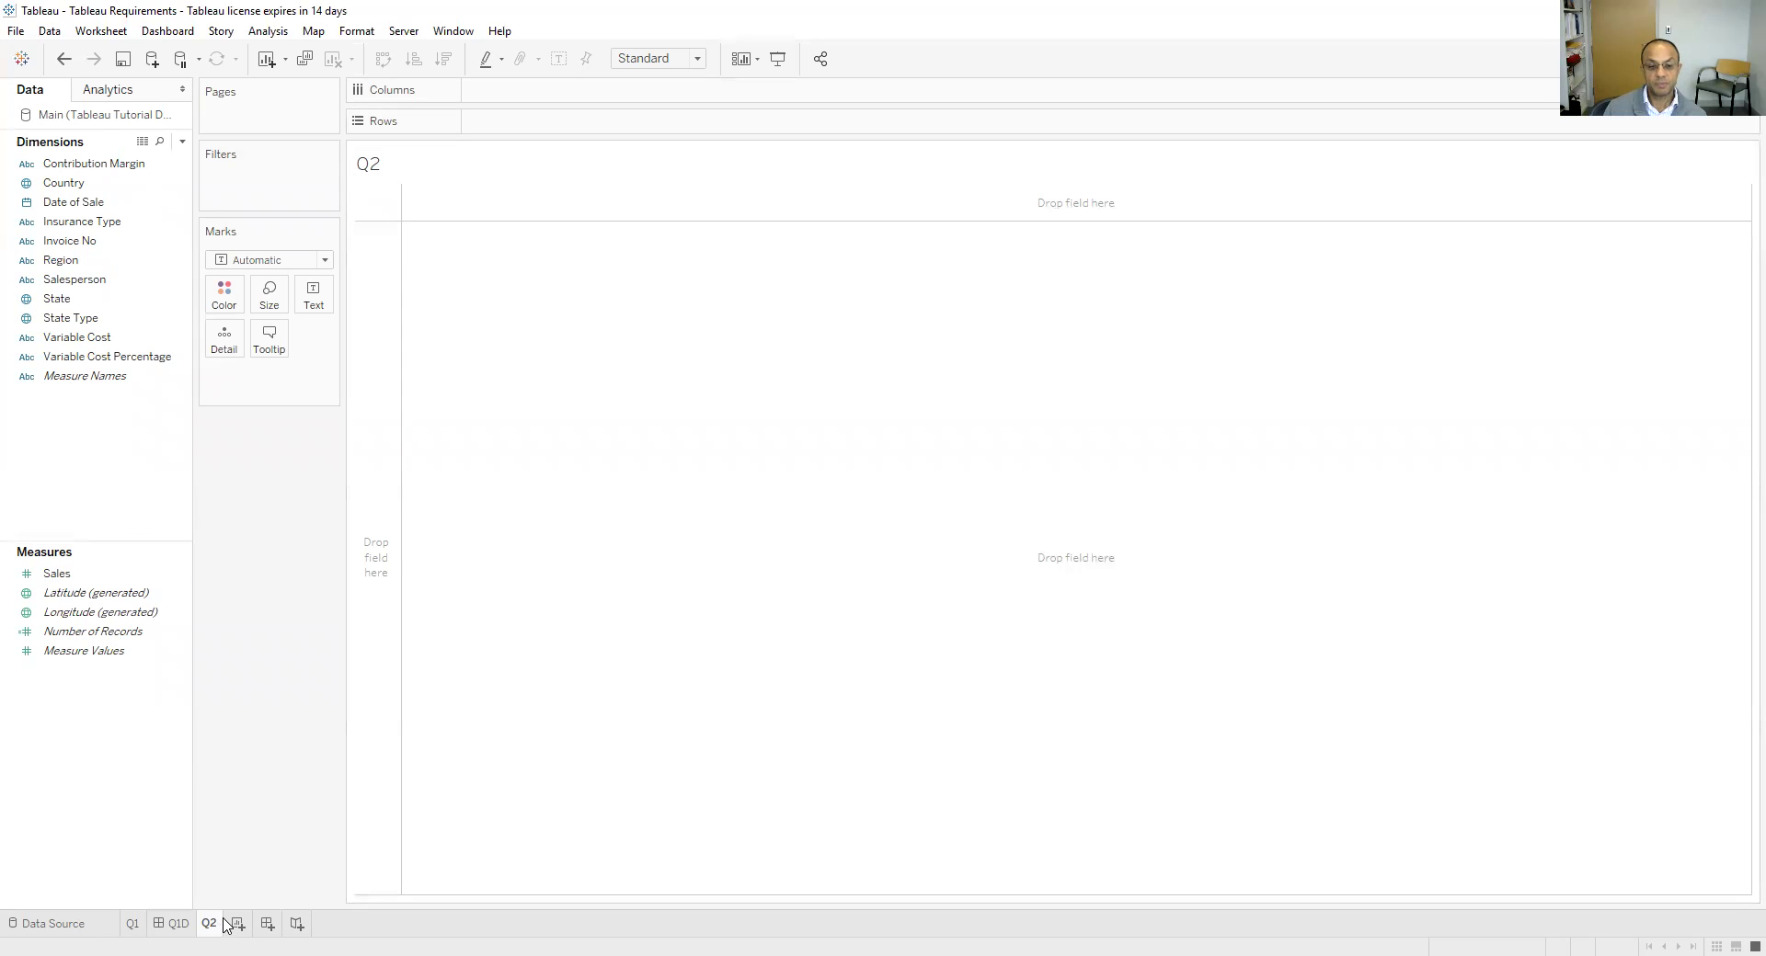
mouse_move(210, 934)
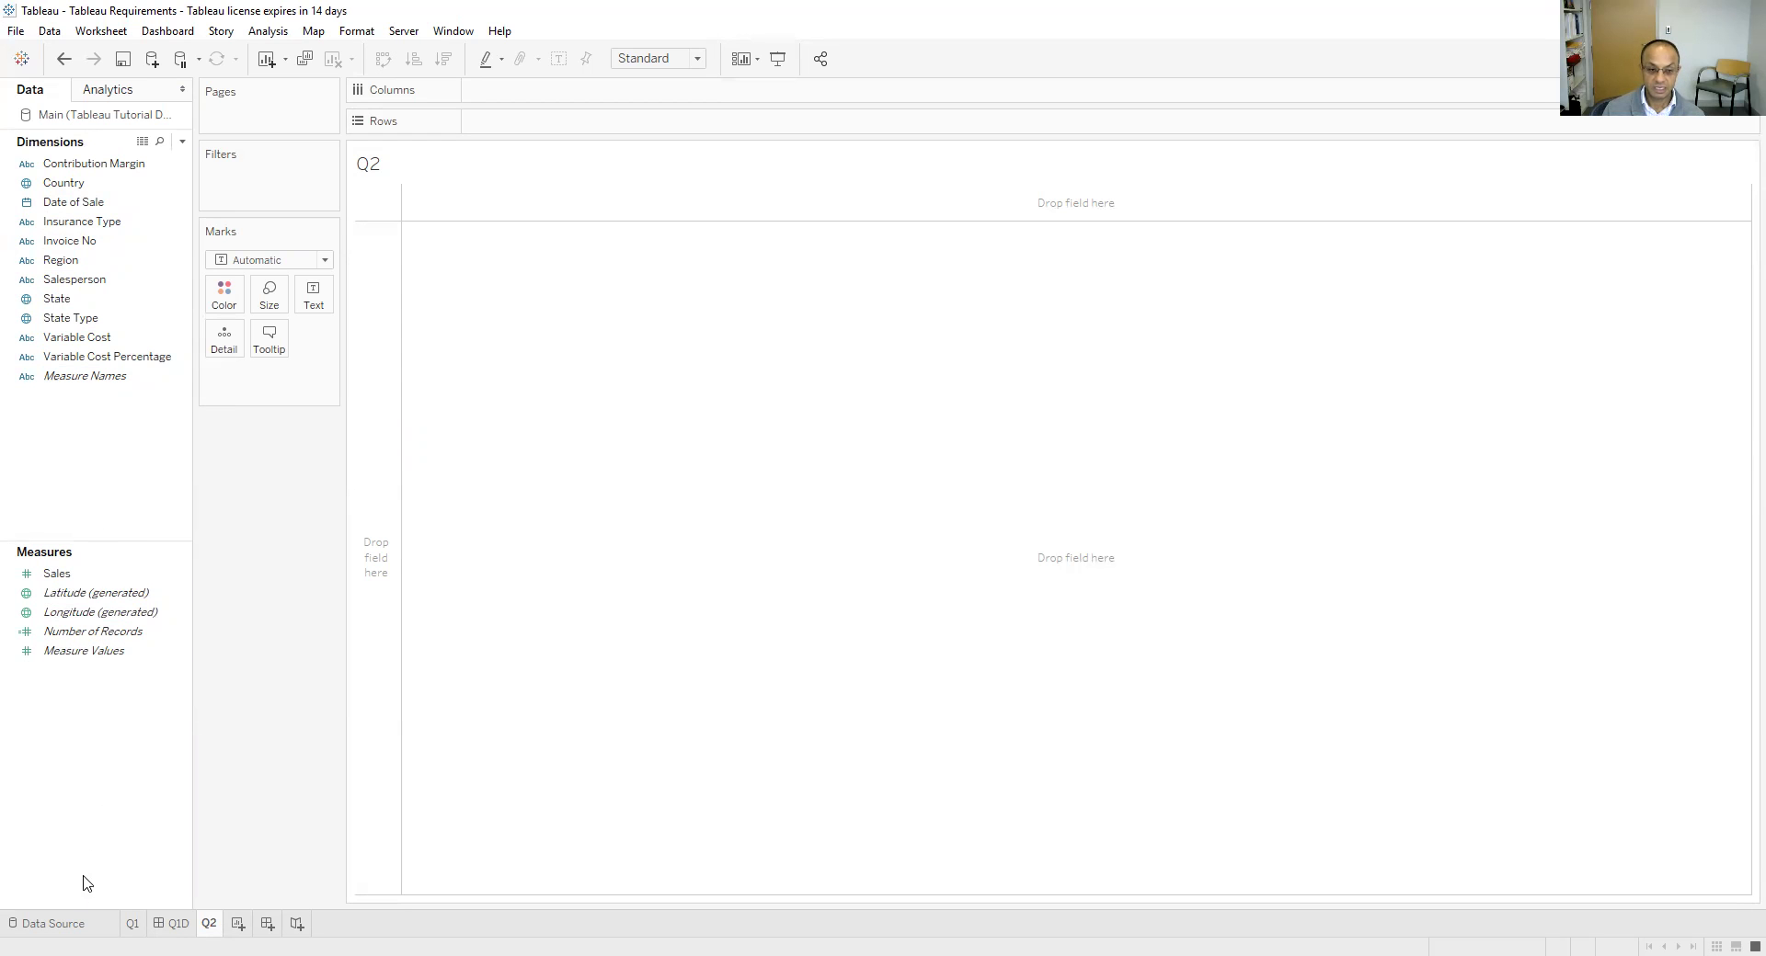
Join the VariableCostPct sheet to the Main table in the data source and return to the Q2 worksheet
click(64, 926)
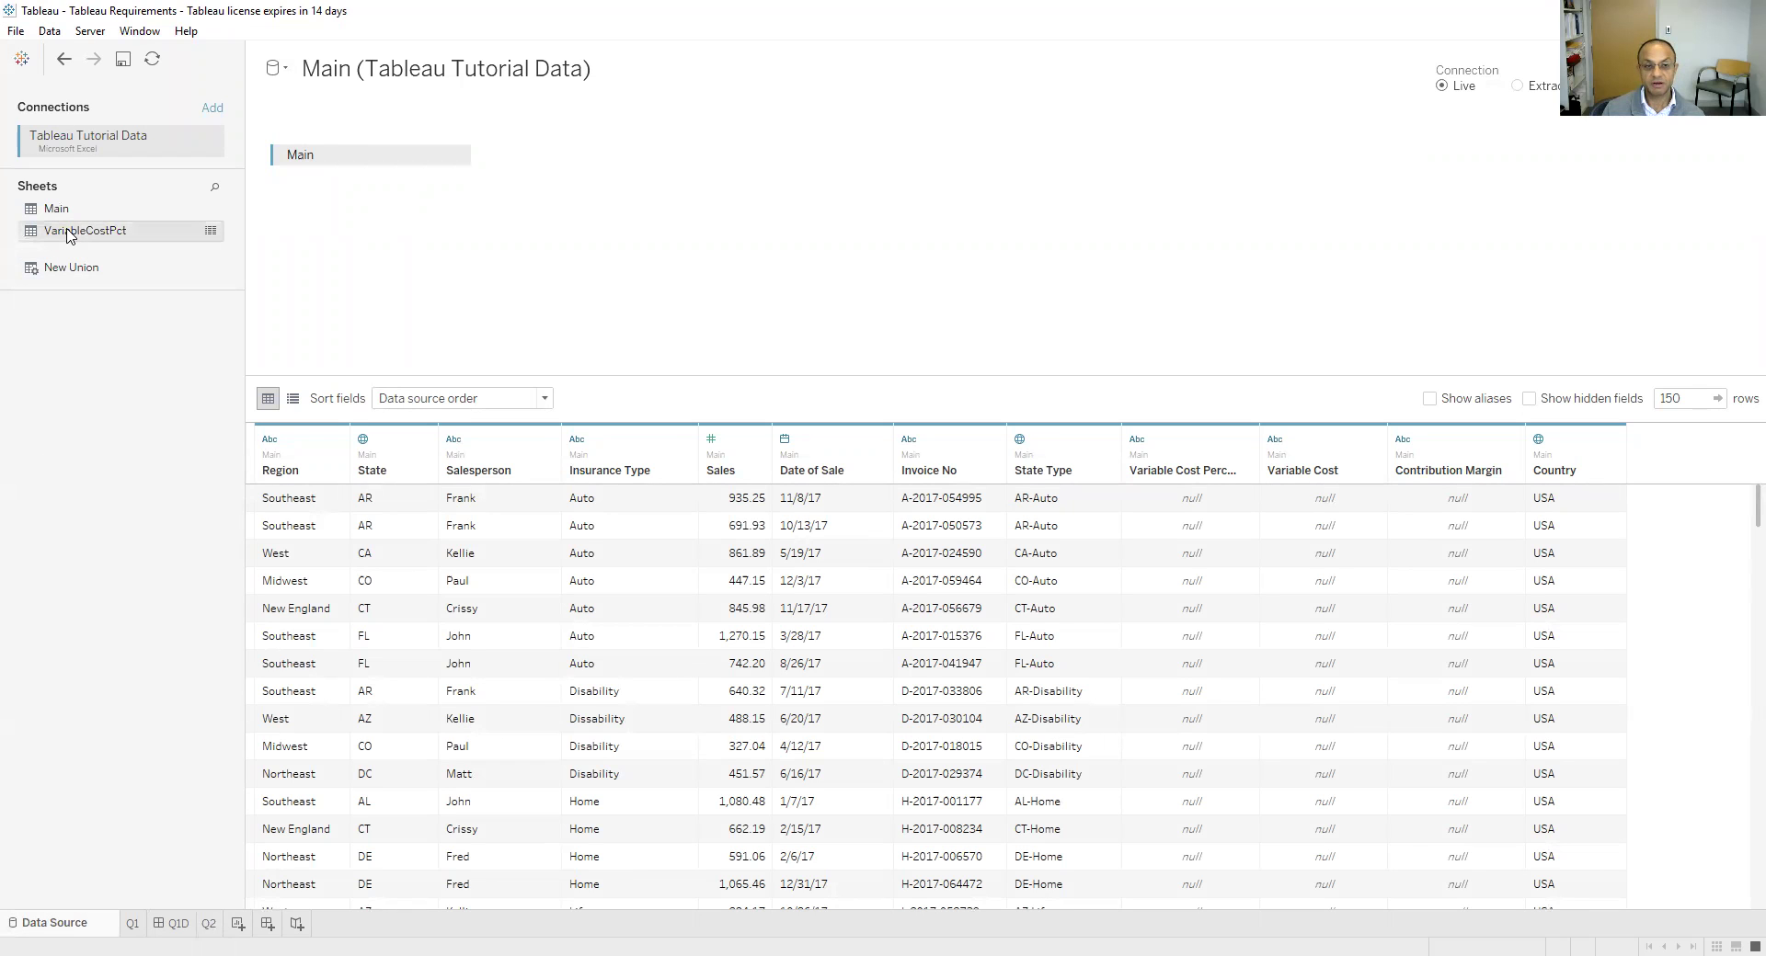
drag(67, 236, 561, 162)
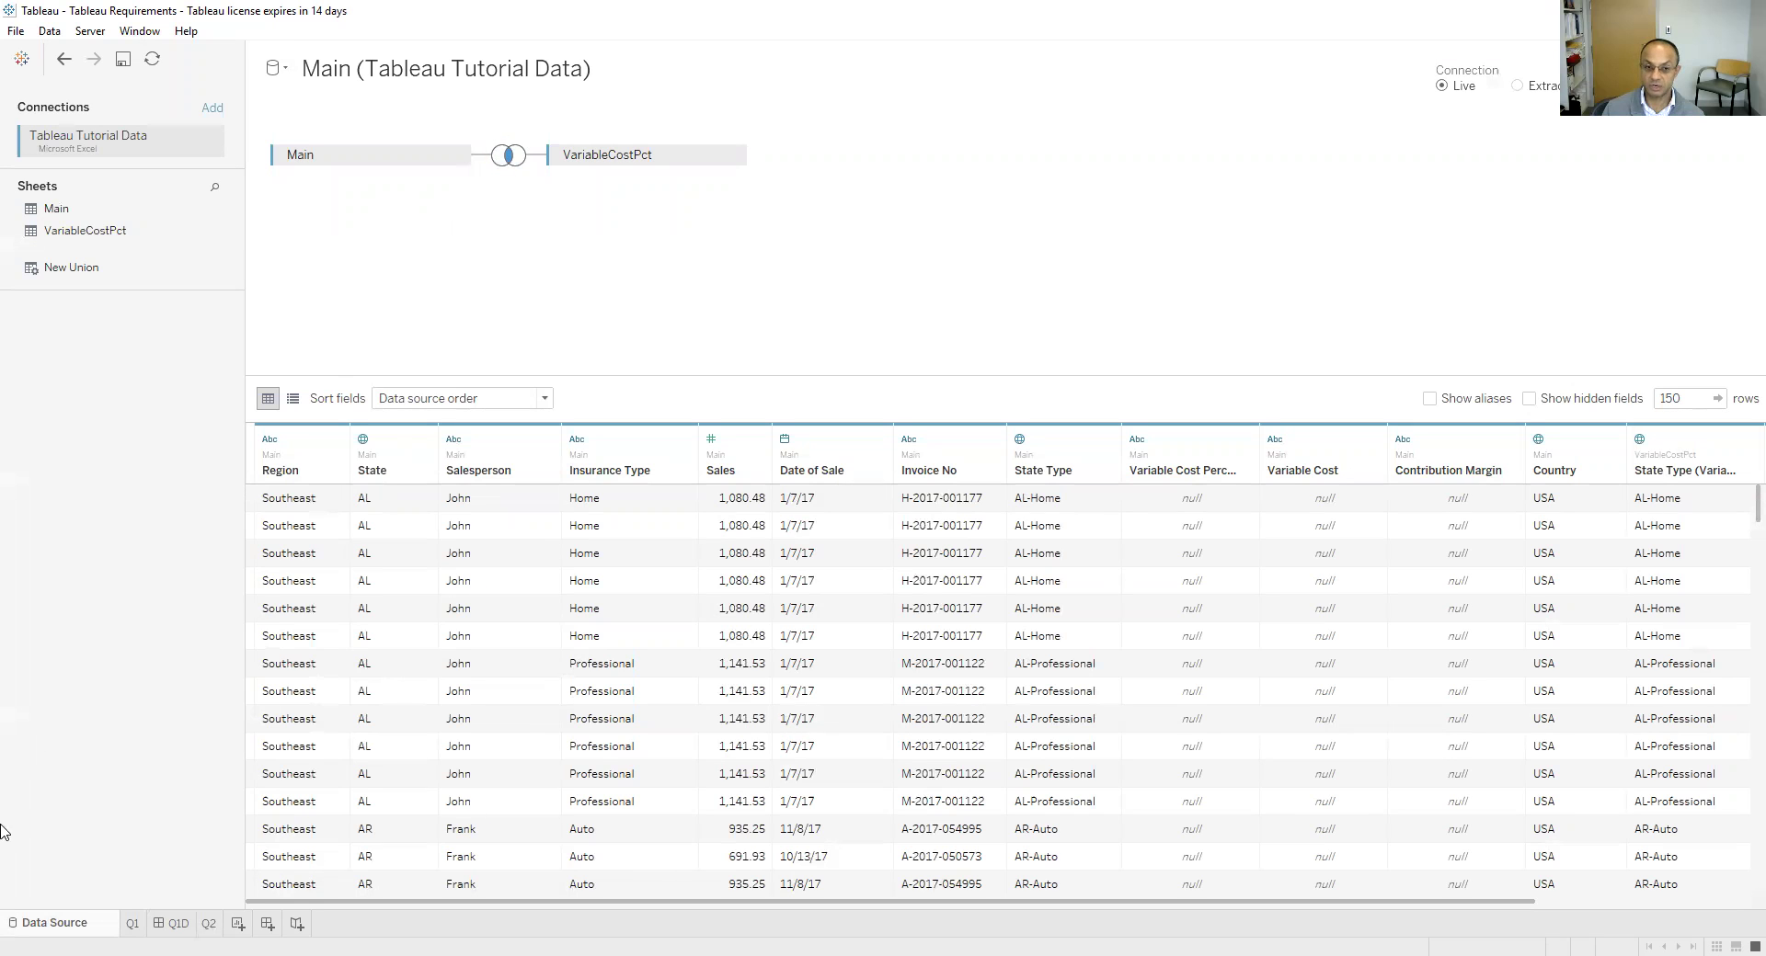
click(210, 926)
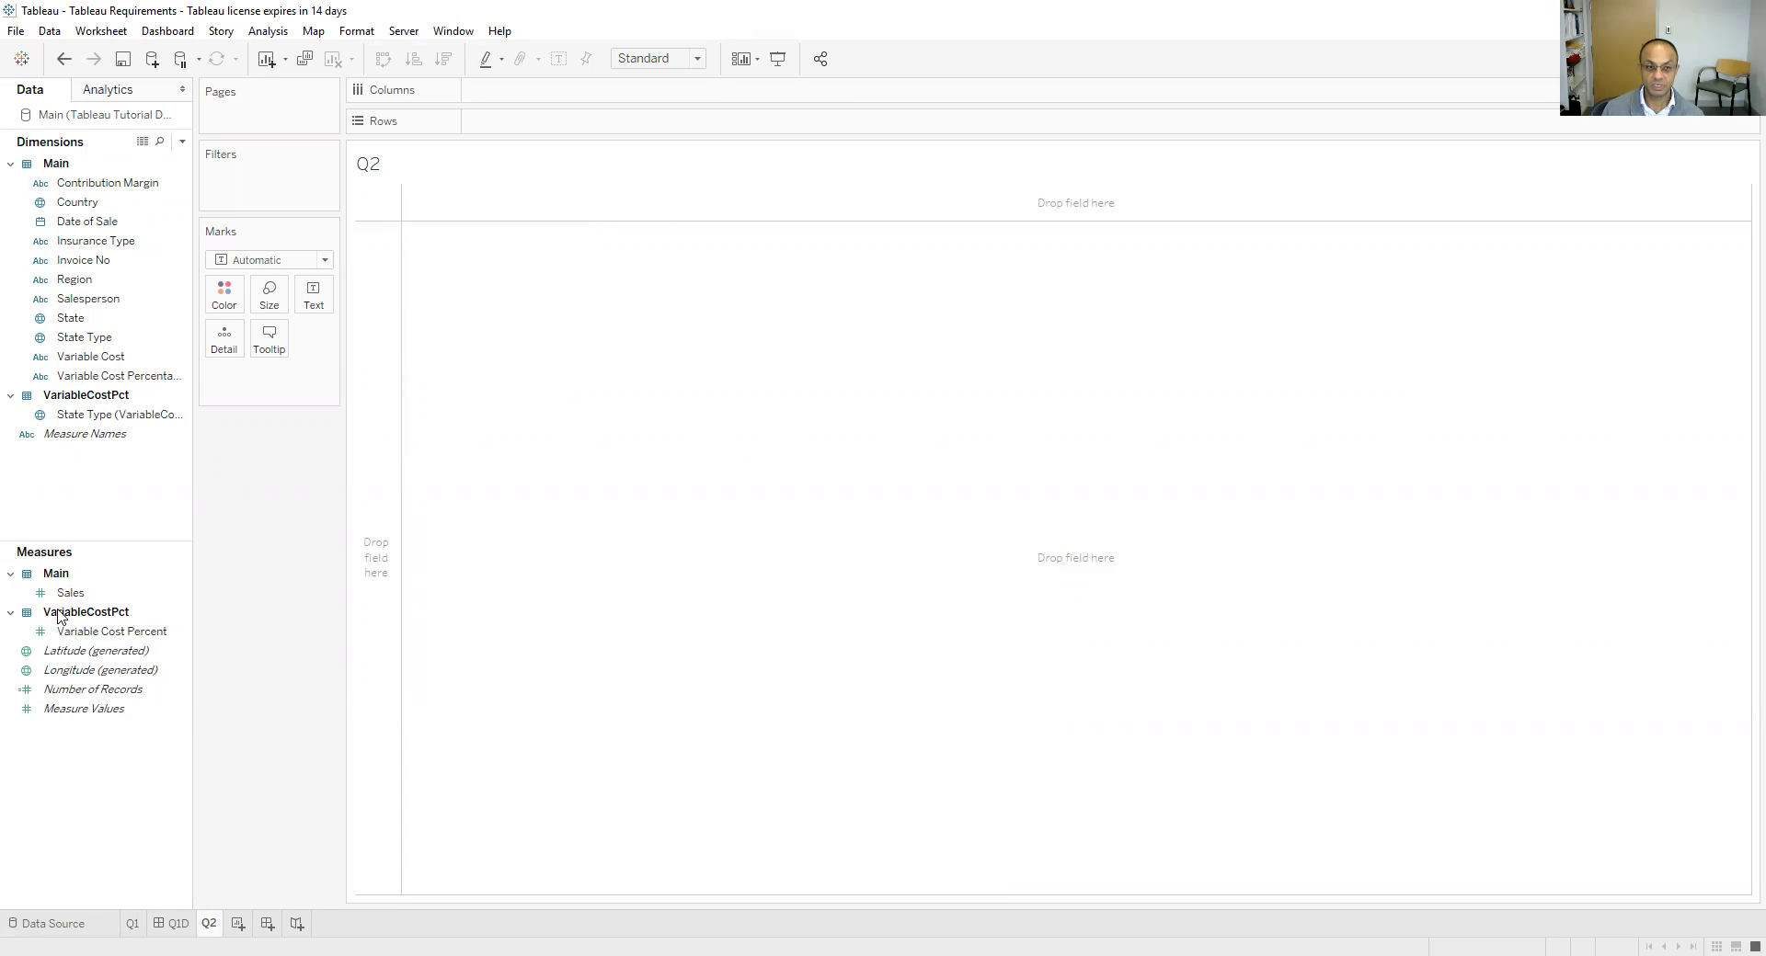
Place the State dimension on the rows of Q2, followed by Insurance Type
click(74, 320)
click(474, 324)
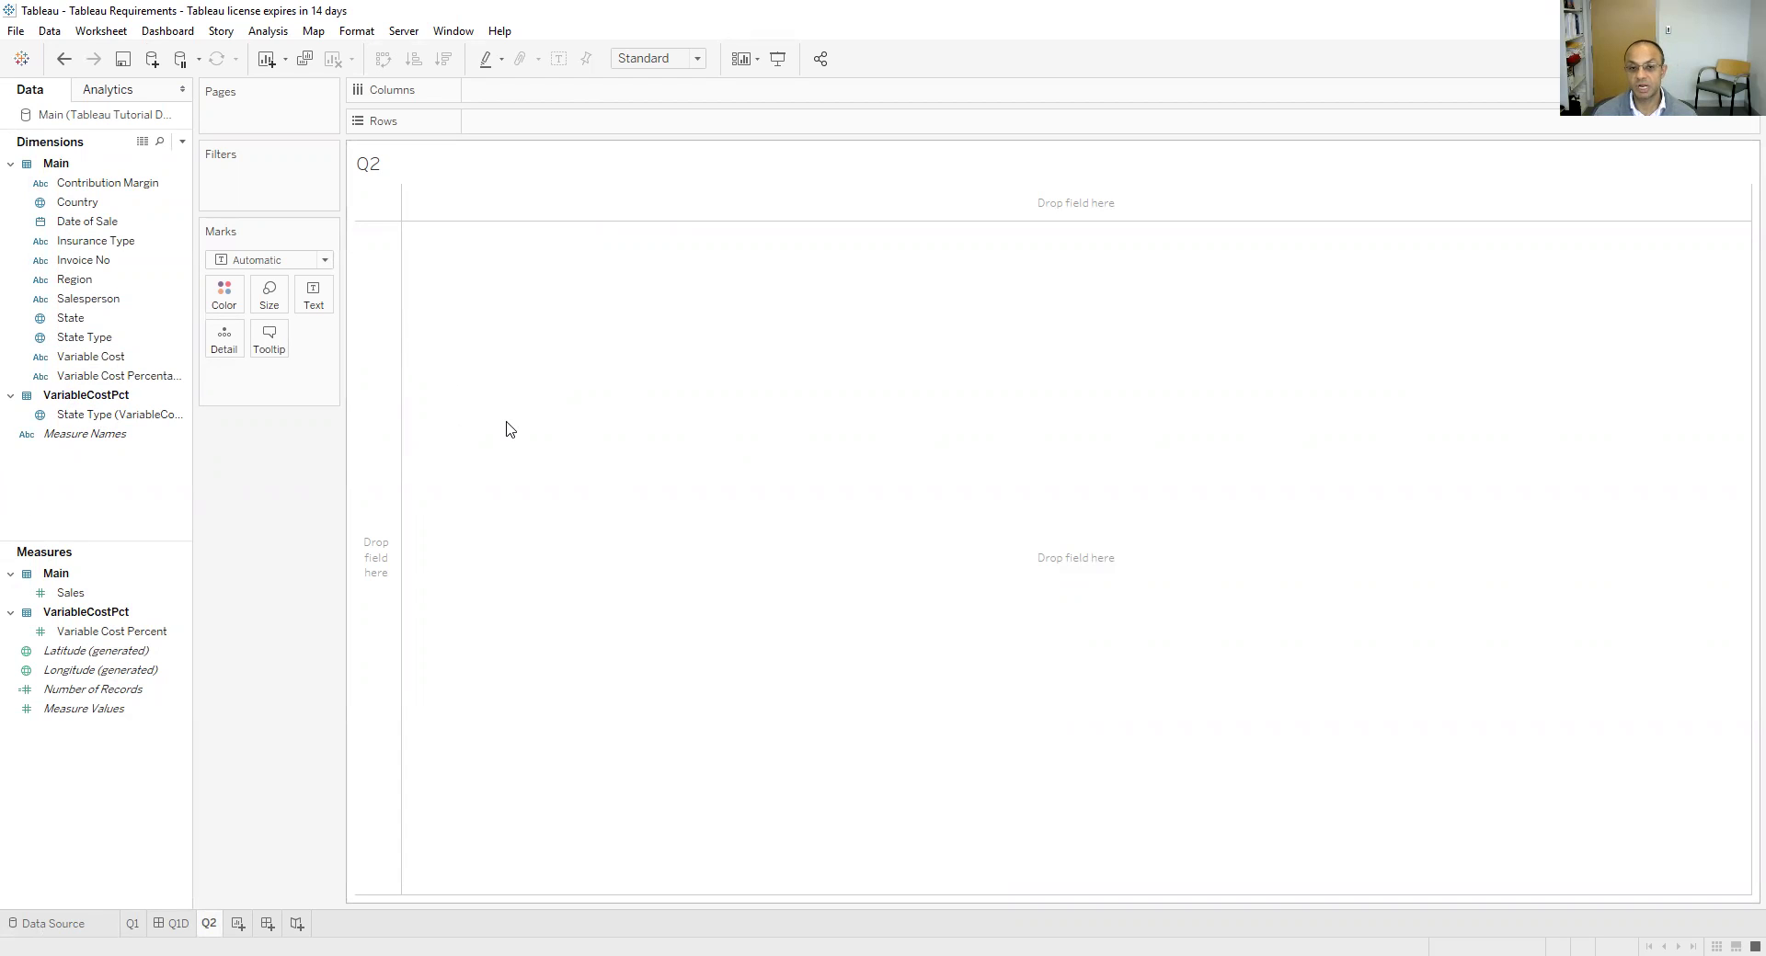
click(121, 322)
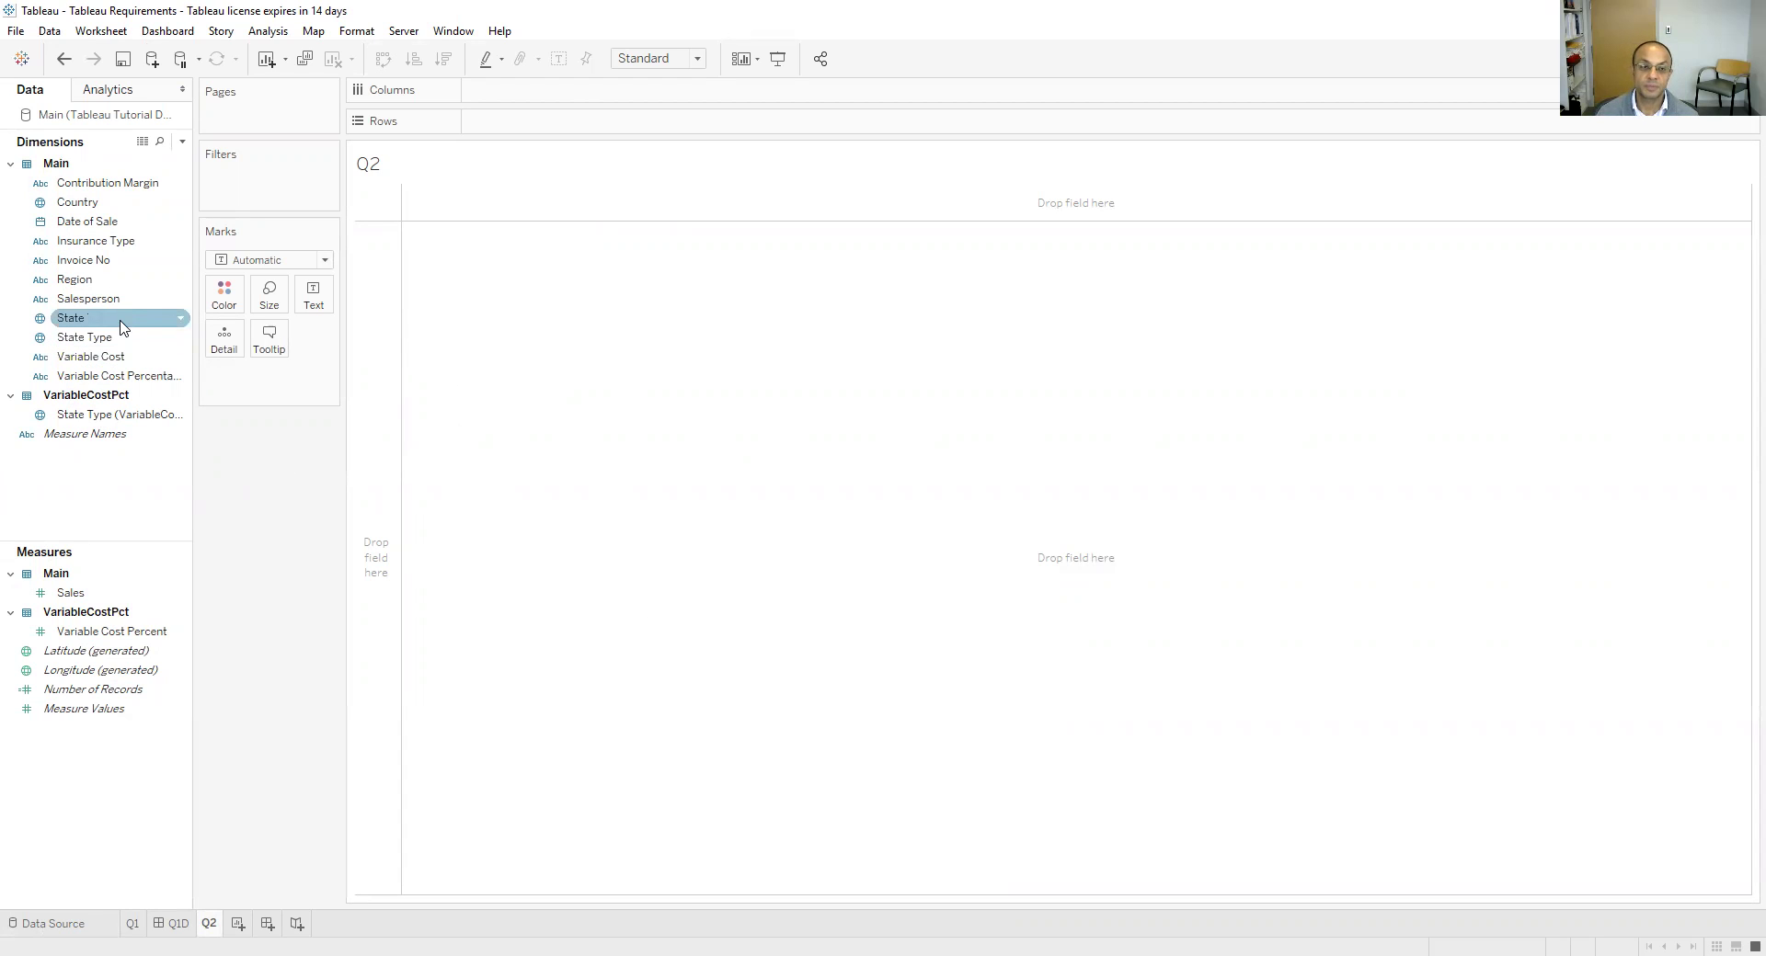
drag(121, 327, 548, 138)
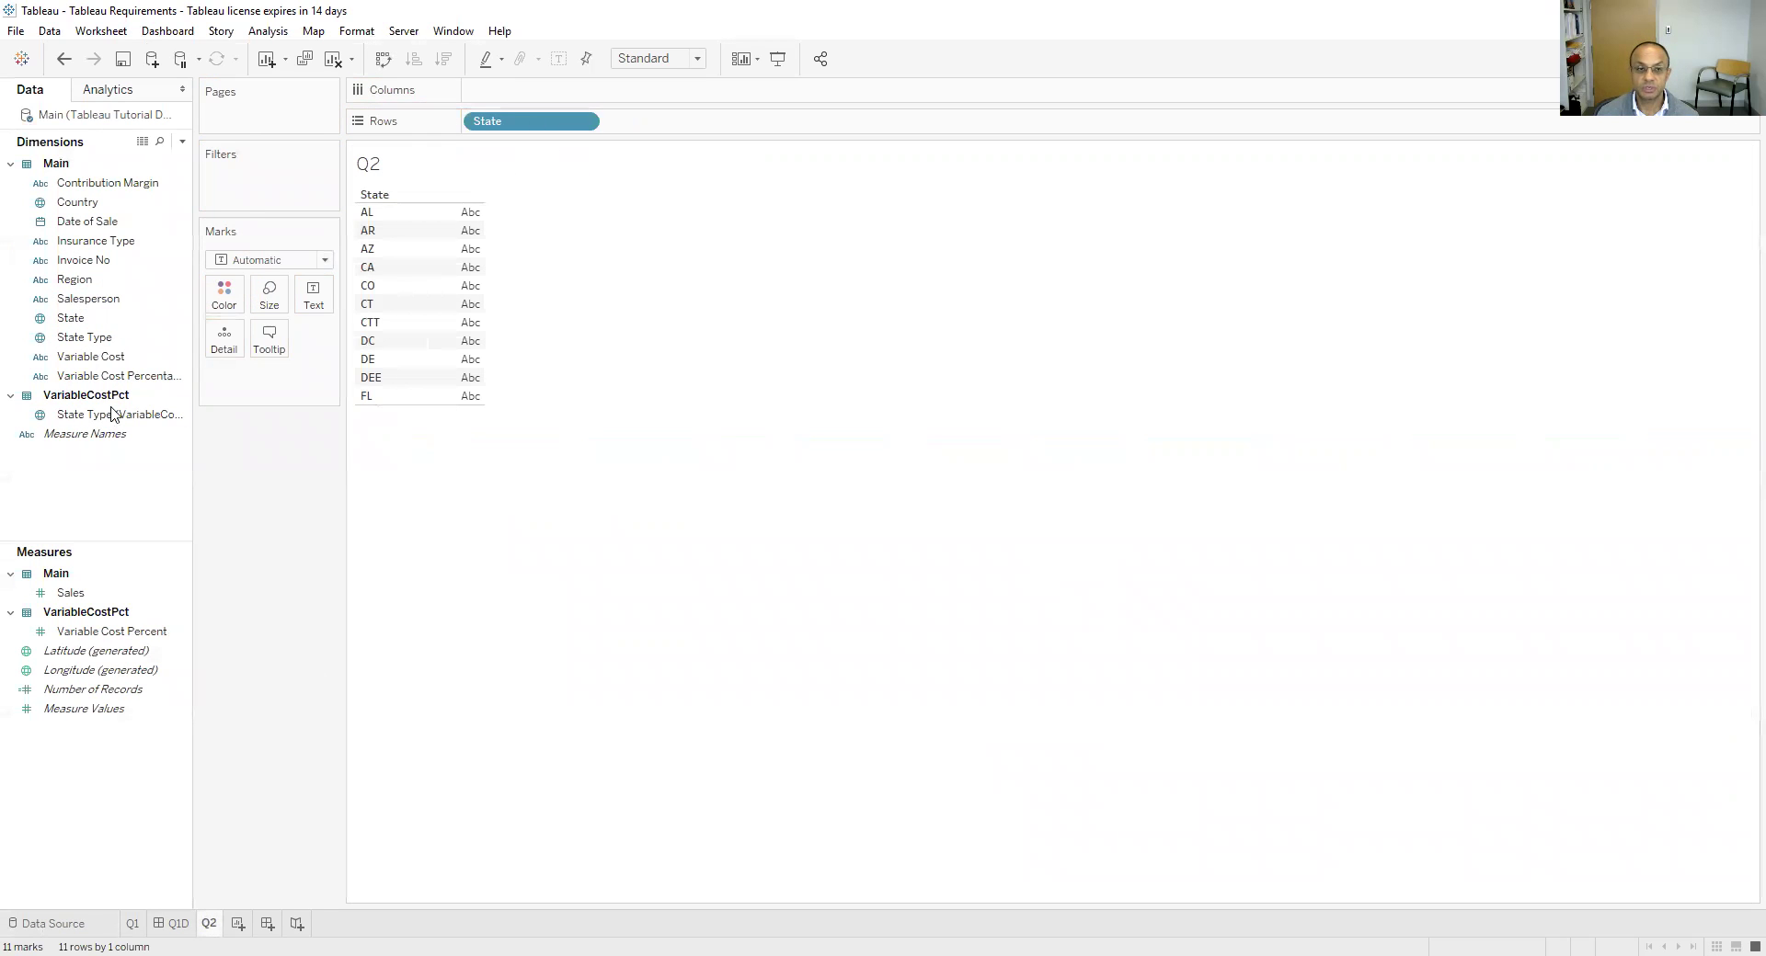
drag(83, 241, 655, 134)
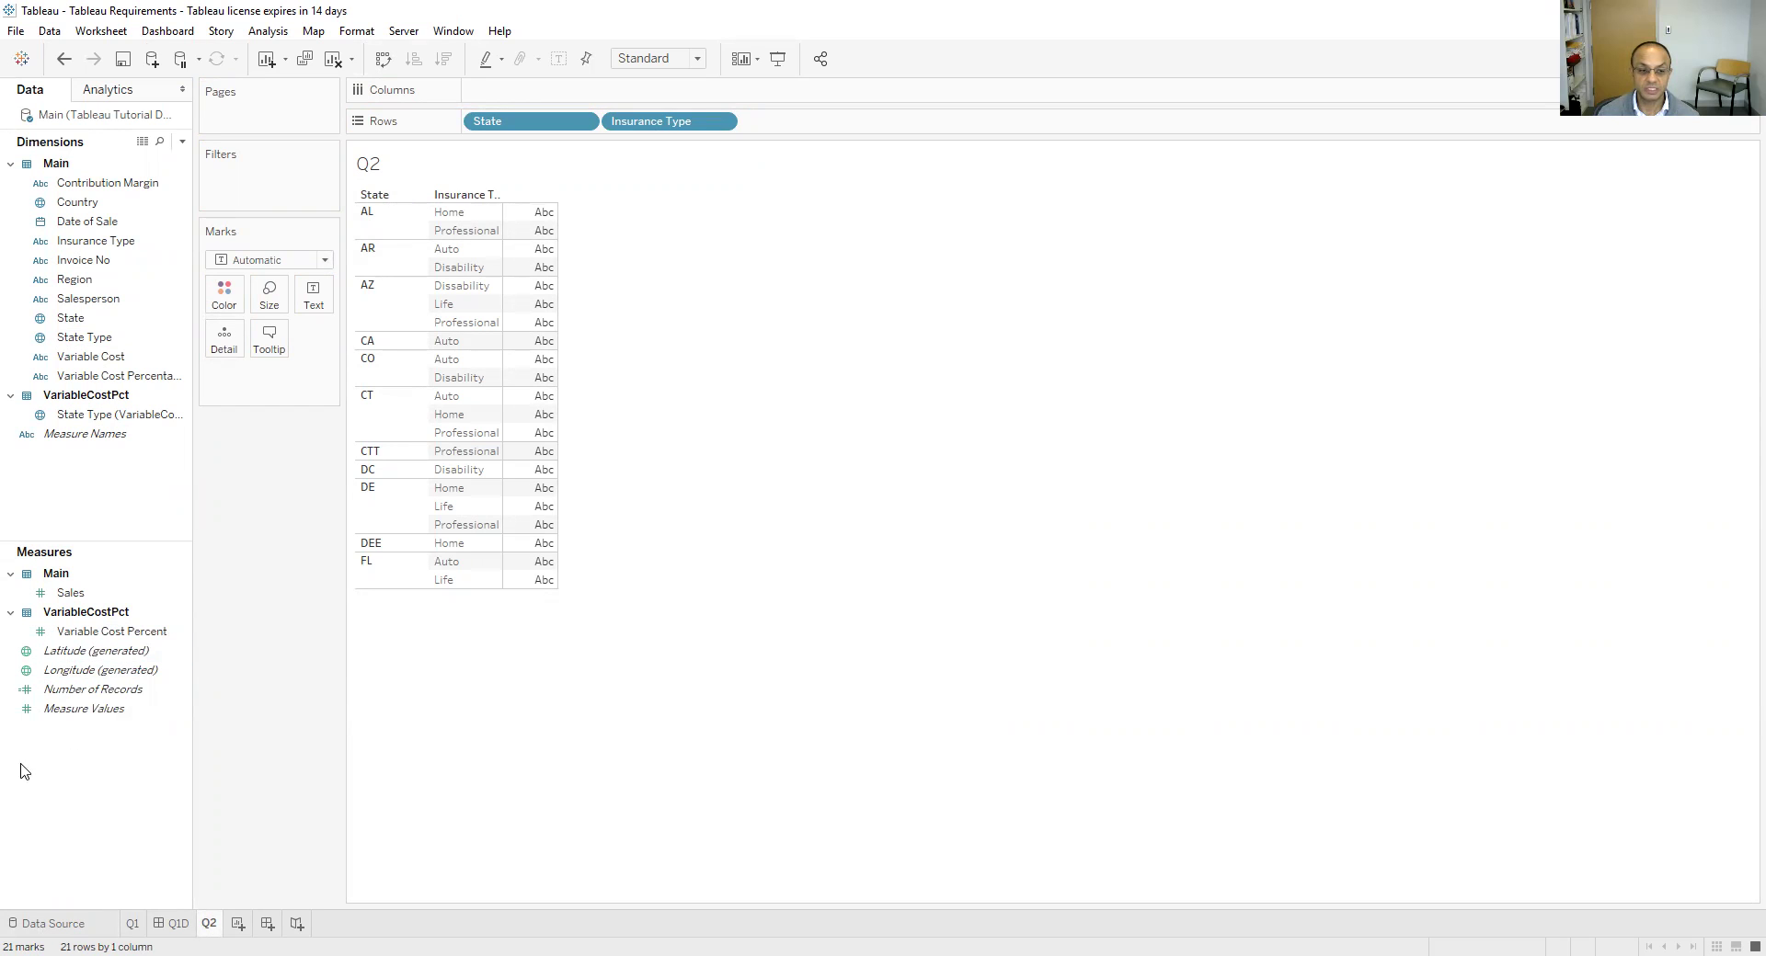
Create a calculated field named VariableCost with the formula [Sales]*[Variable Cost Percent]
right_click(81, 826)
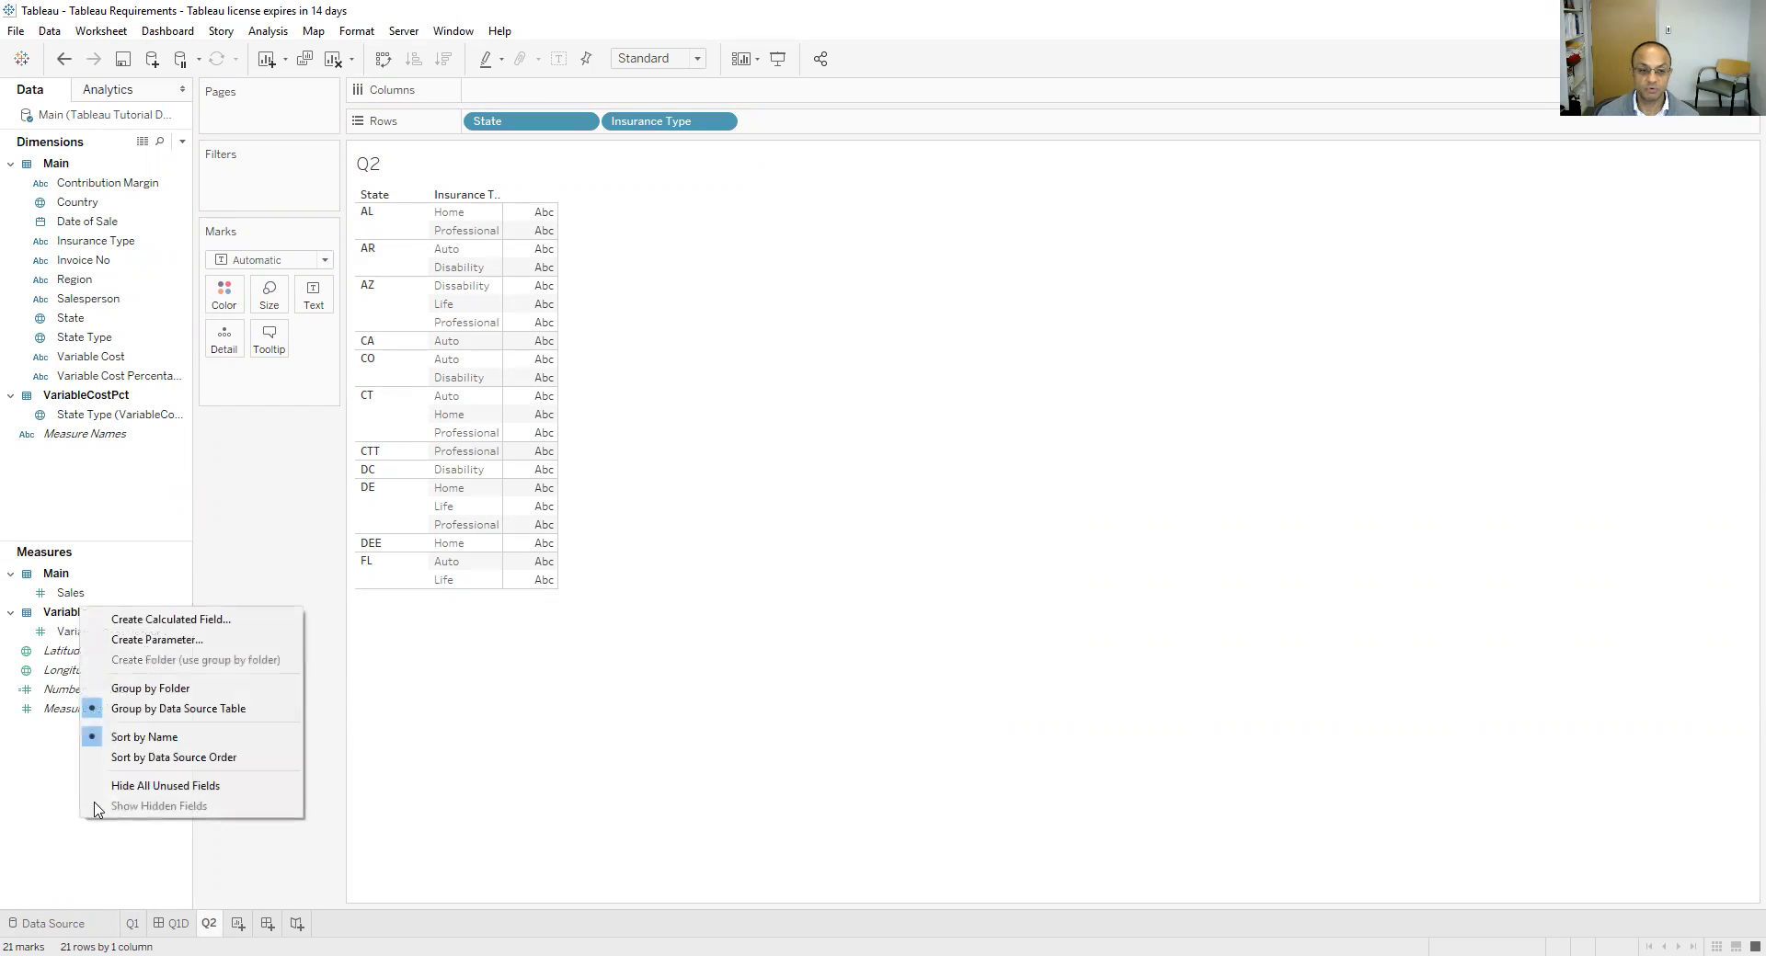
click(196, 621)
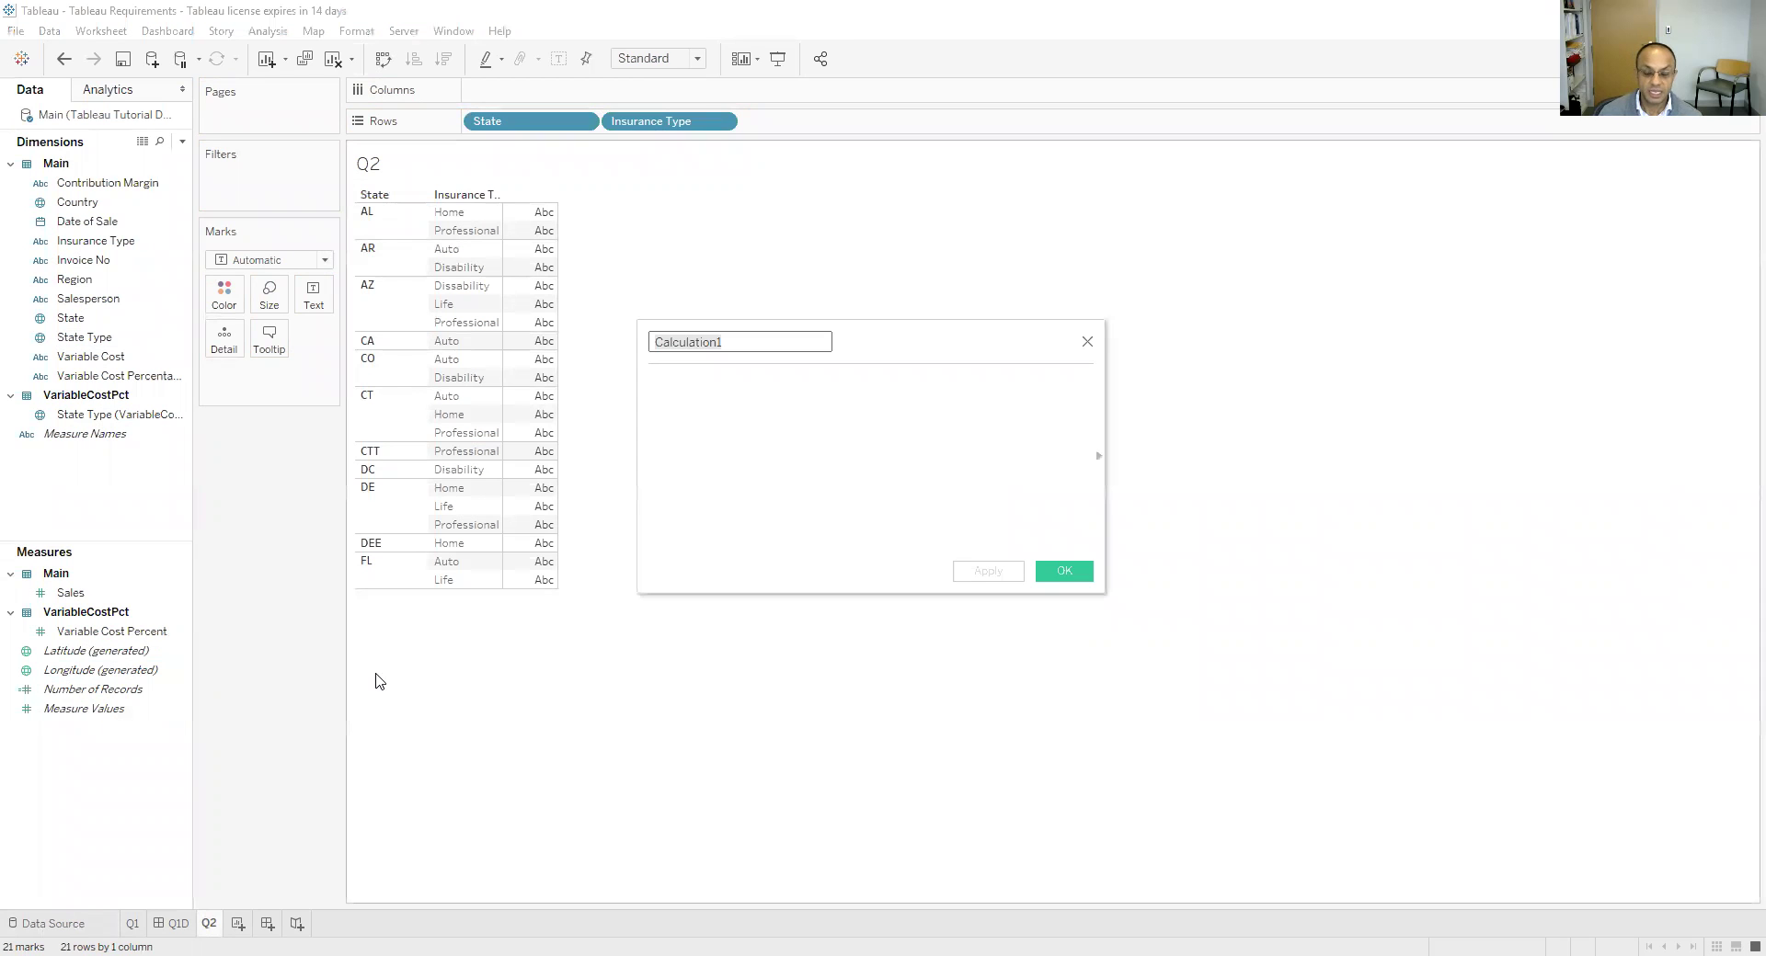
text(VariableCost)
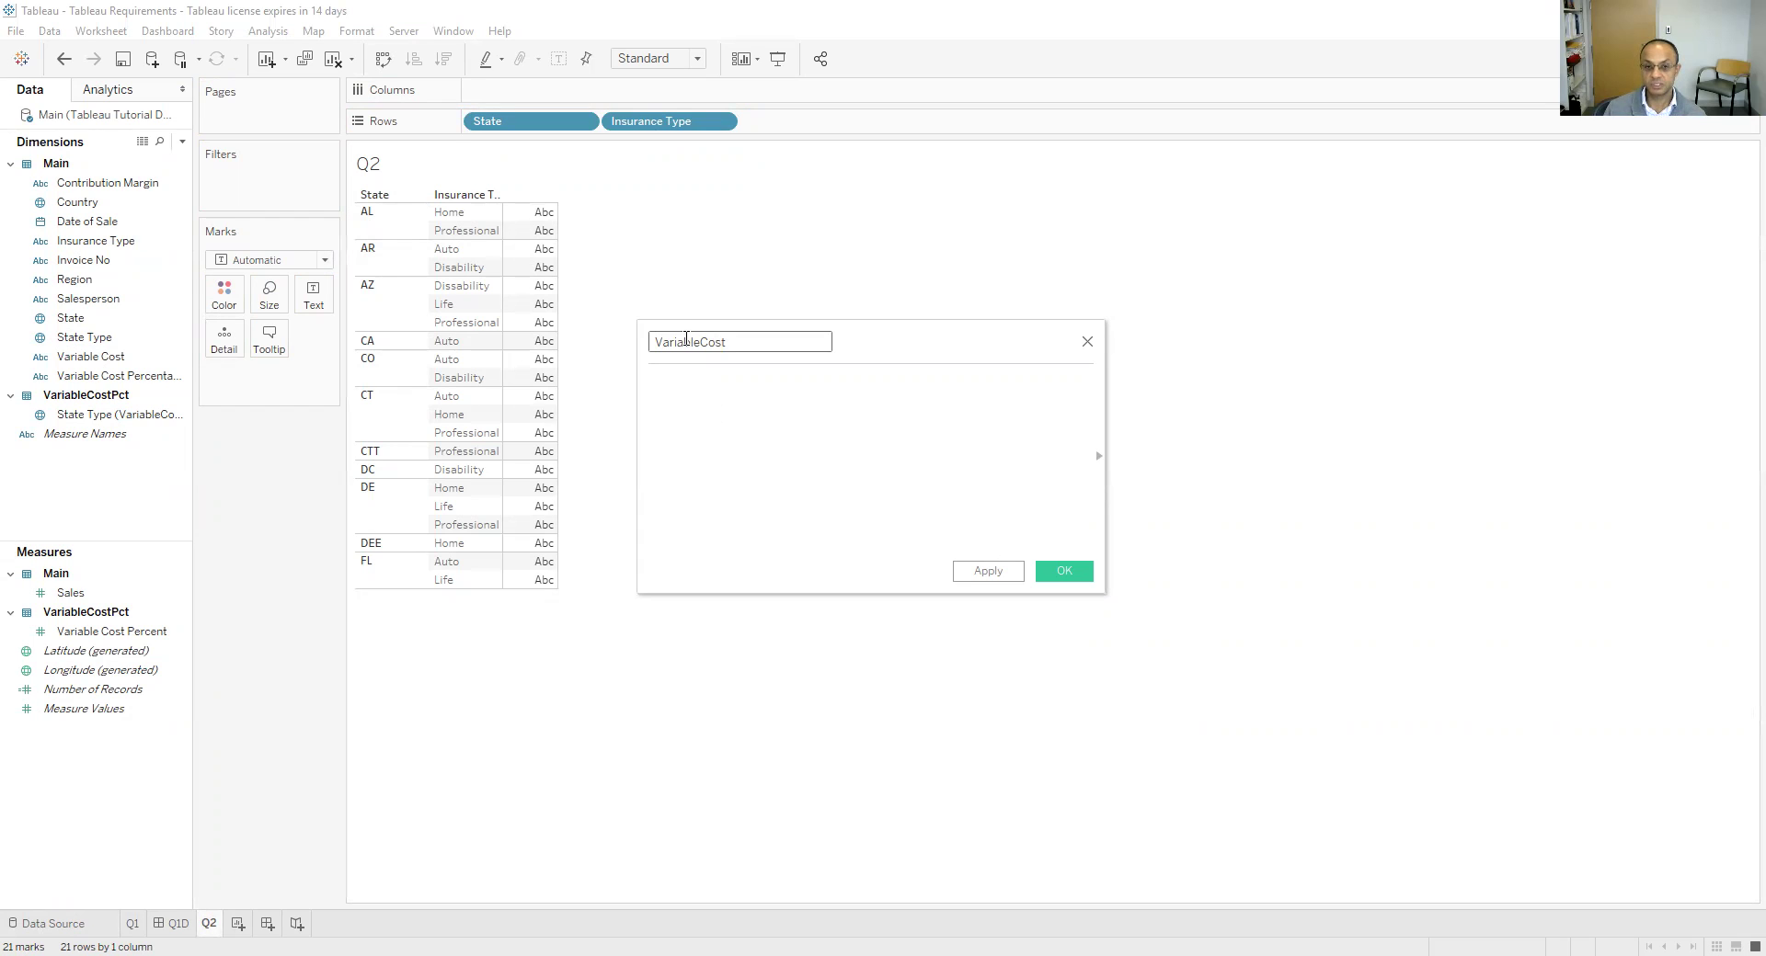
click(712, 406)
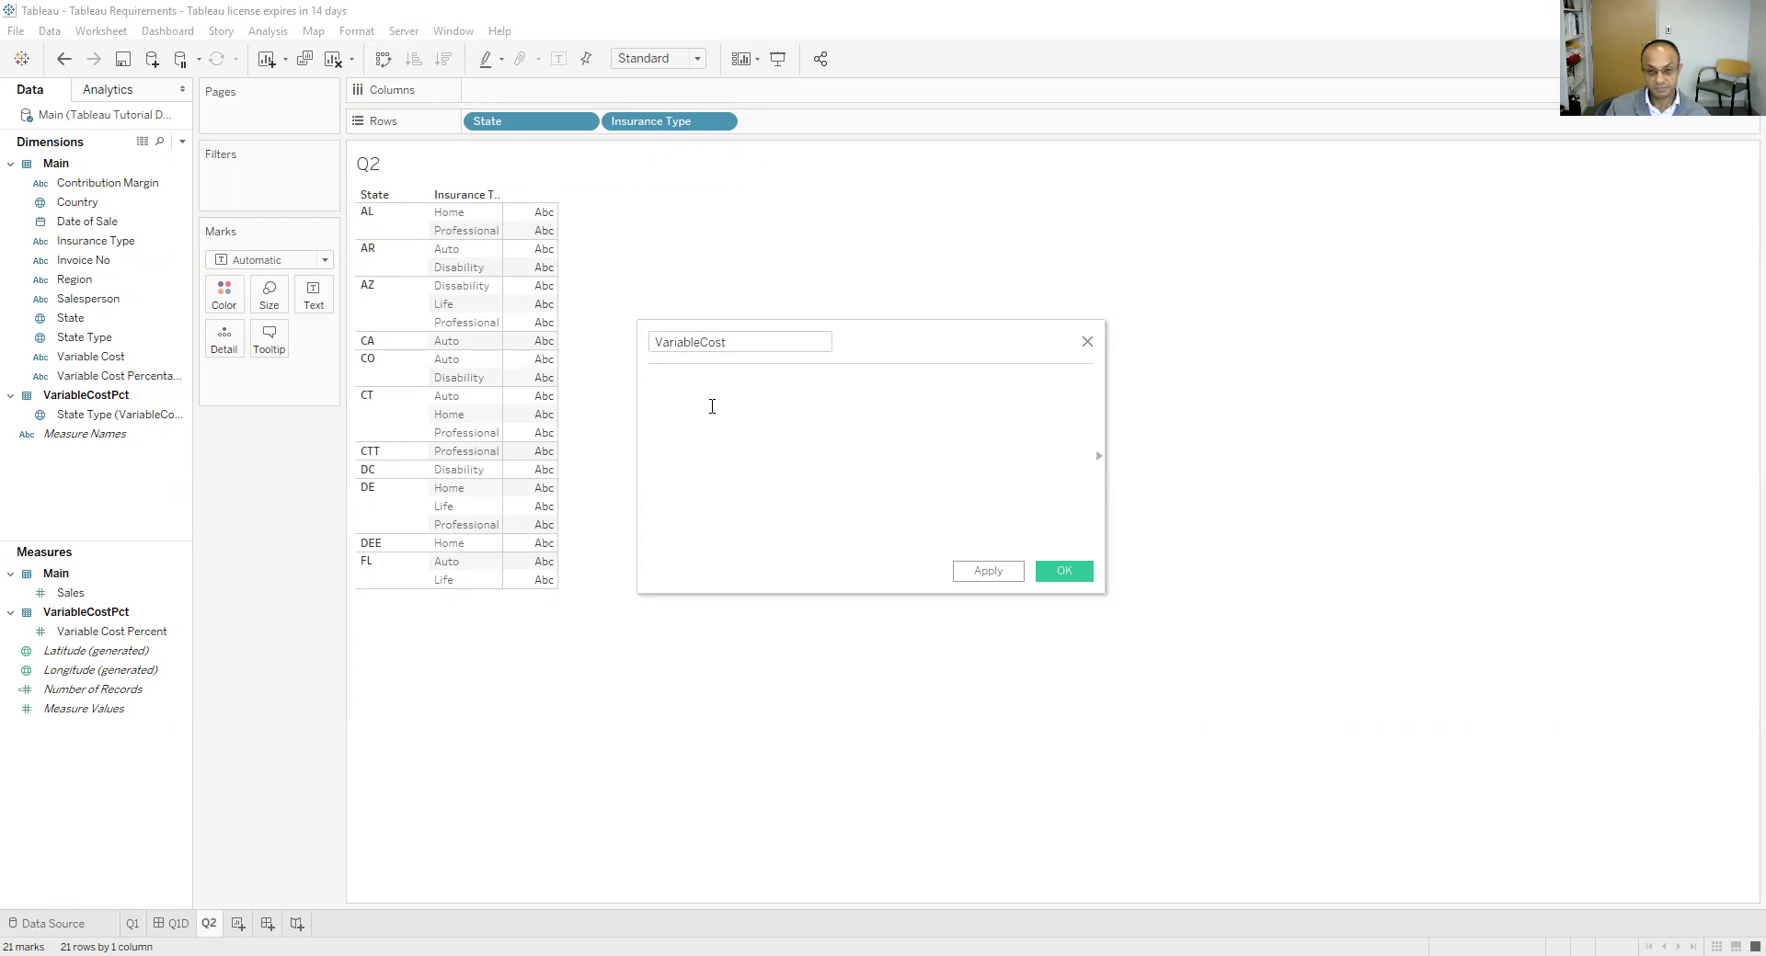
text(S)
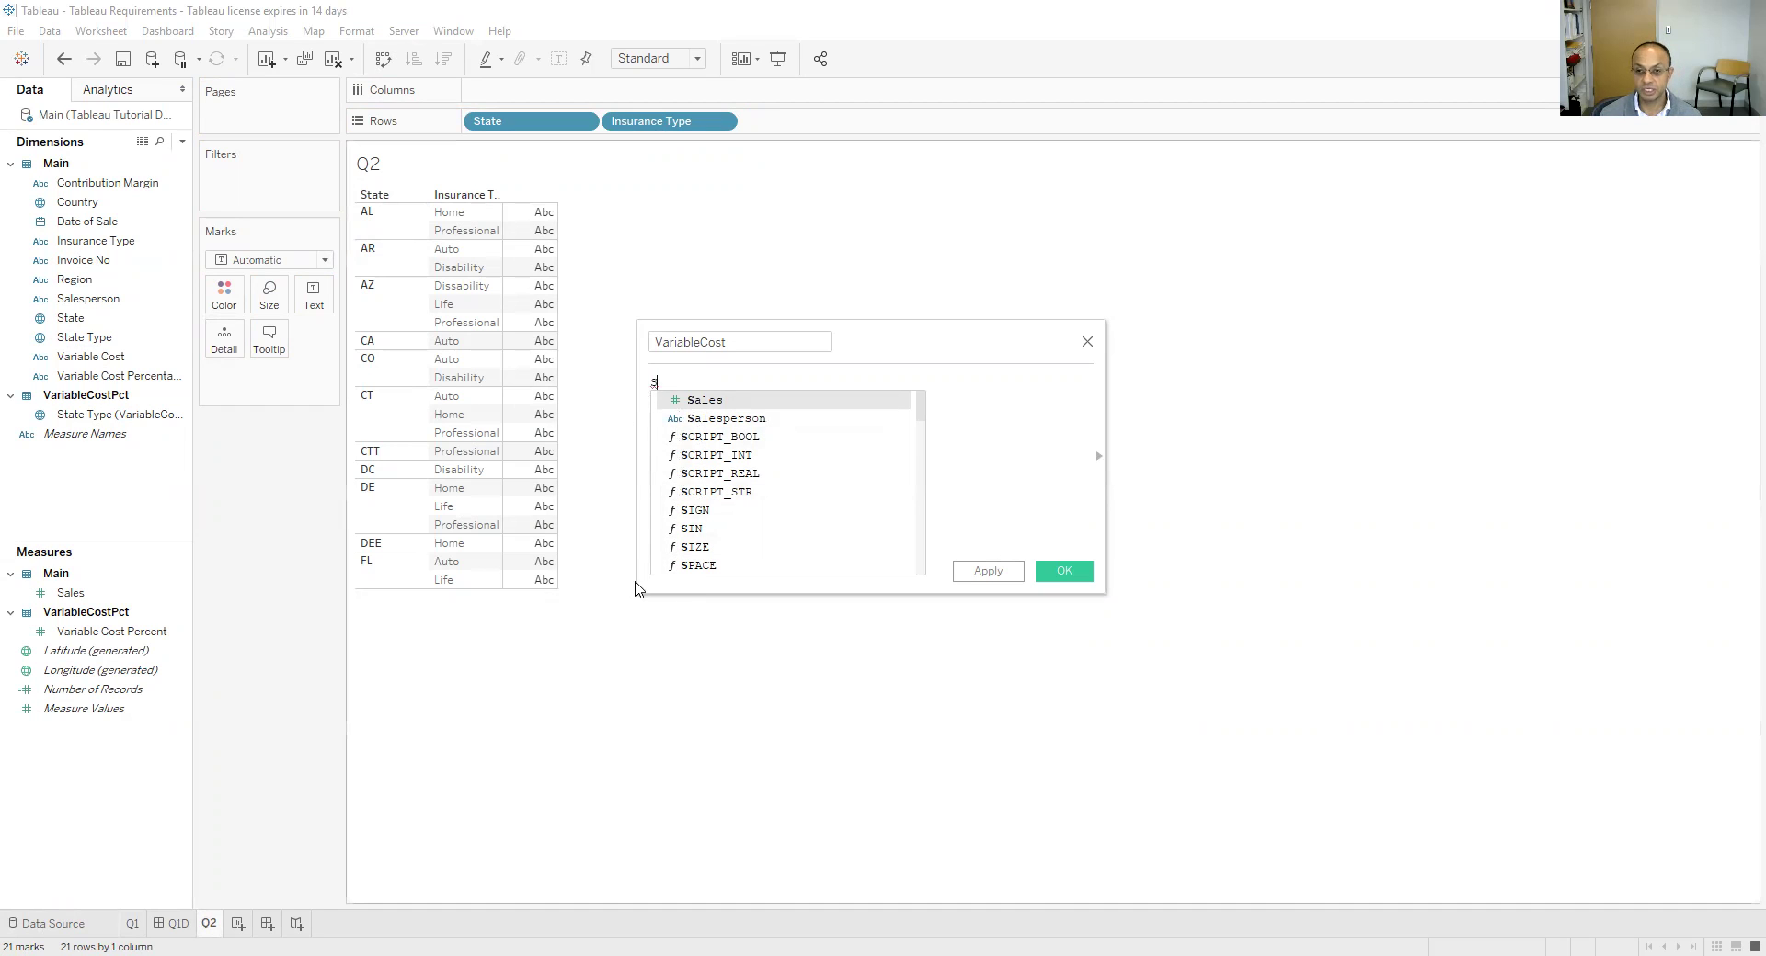
double_click(701, 401)
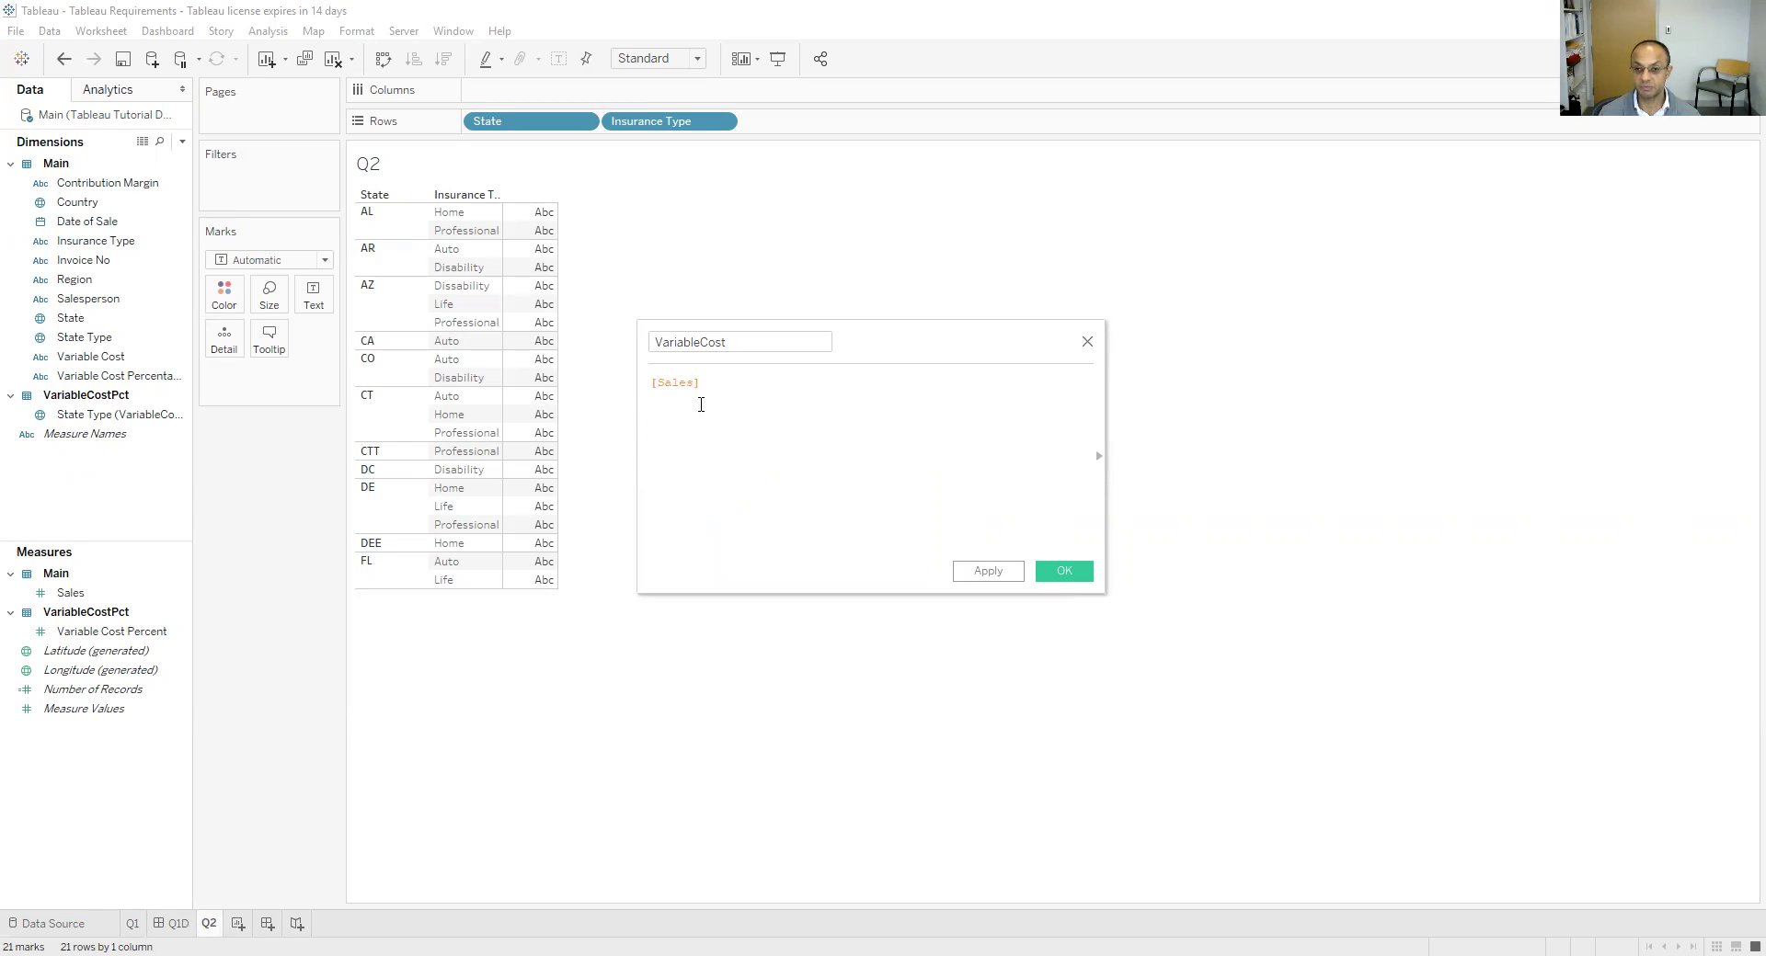
text(*)
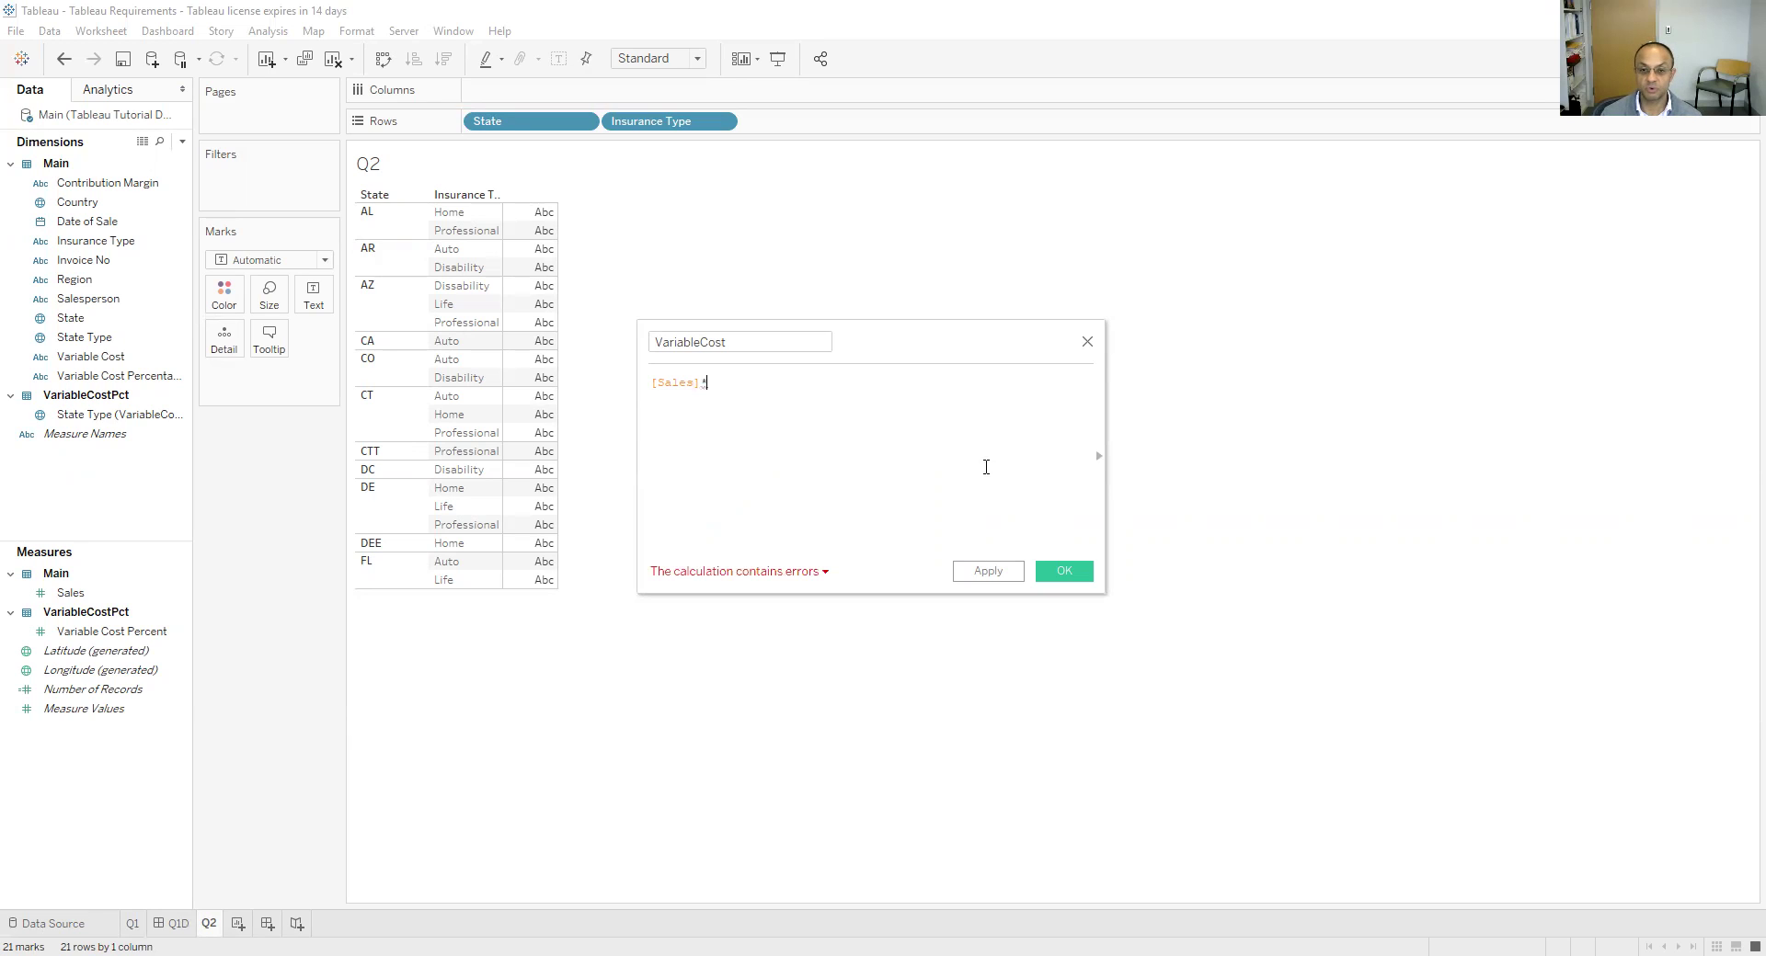
click(92, 633)
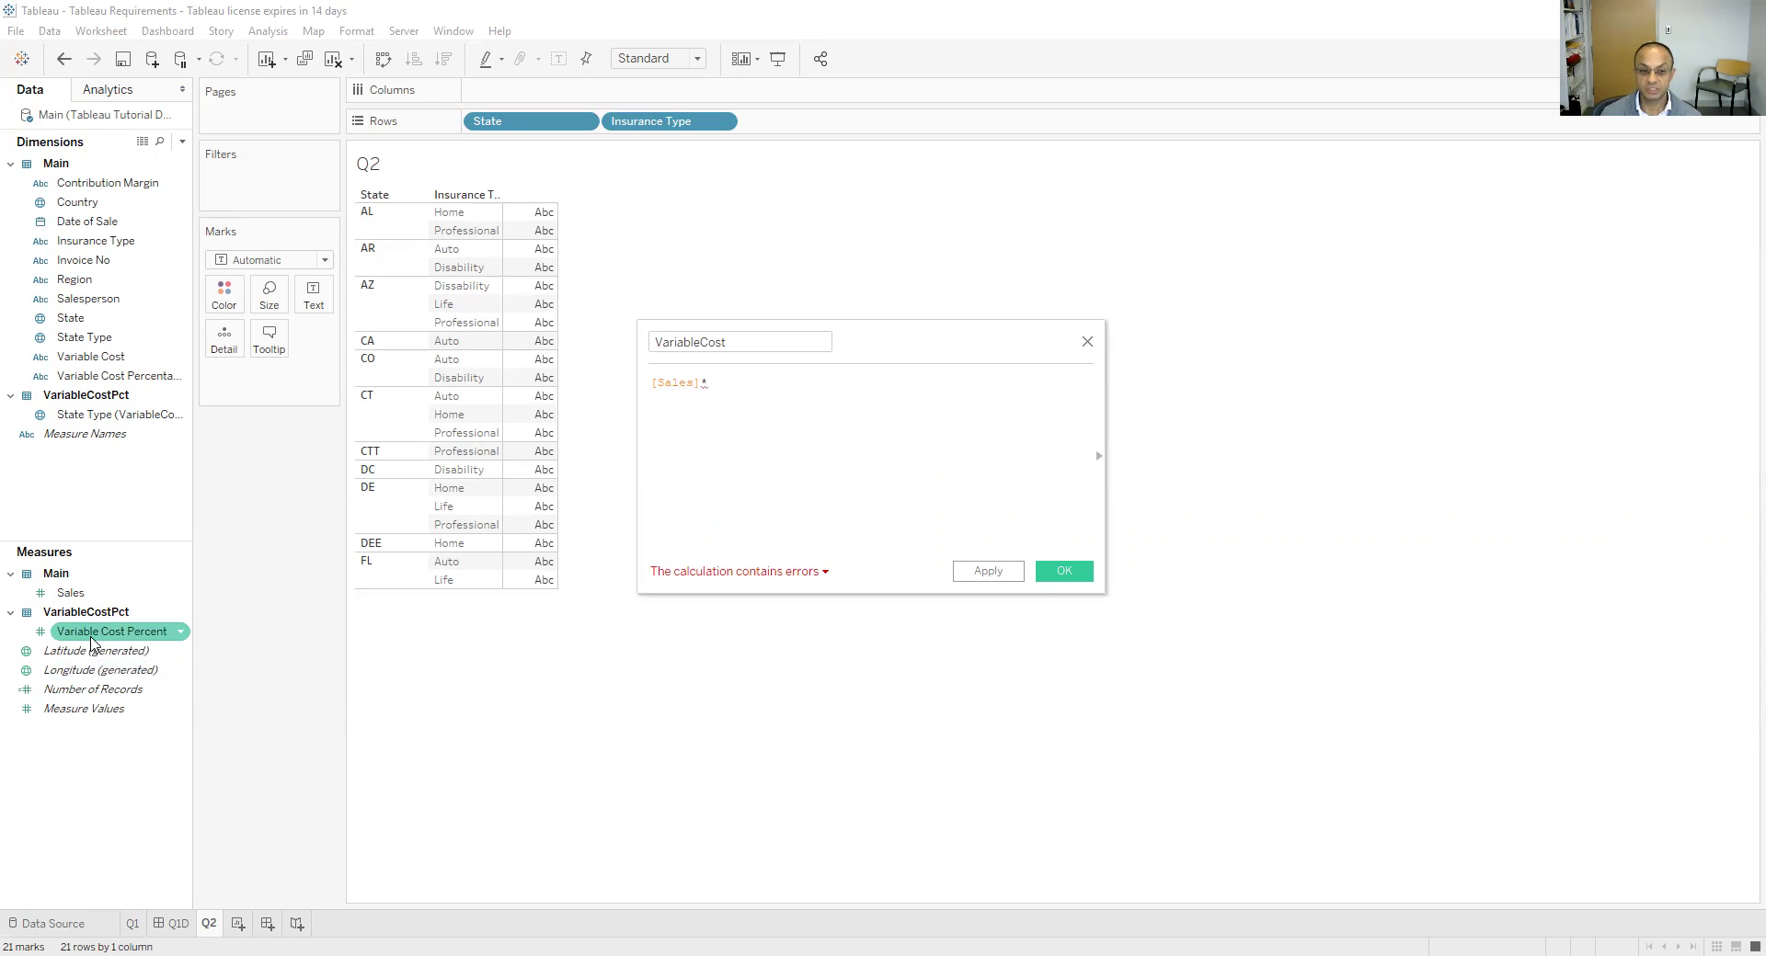
text(v)
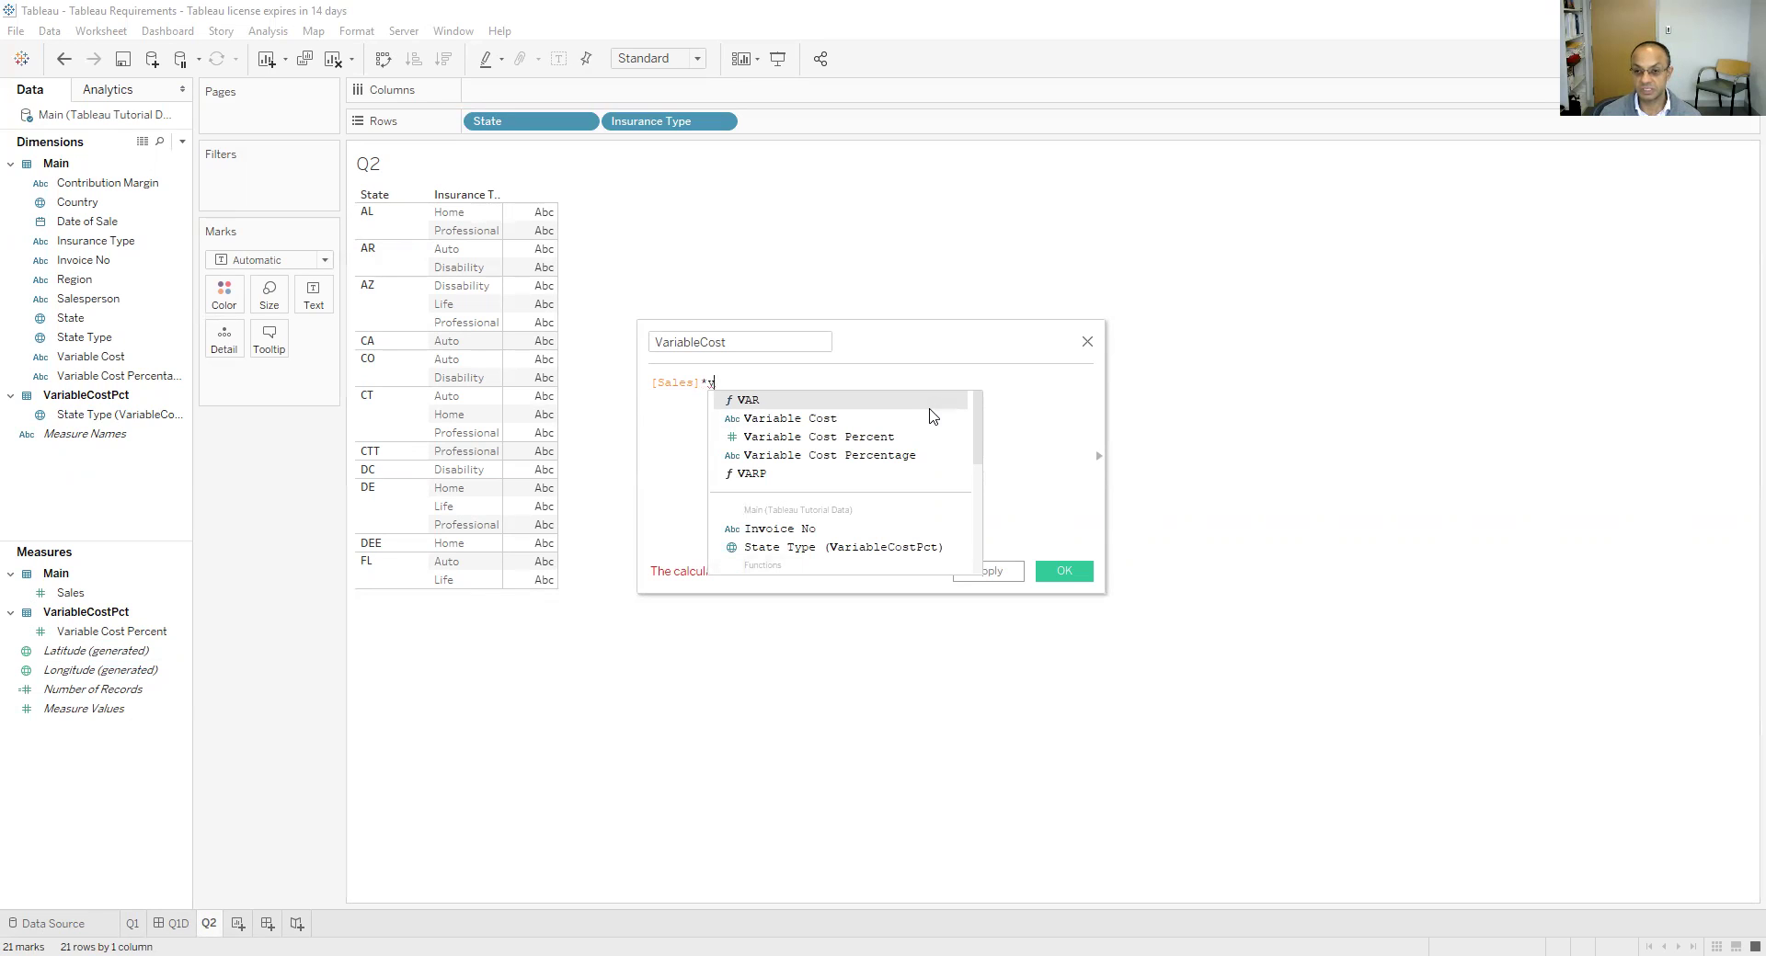
click(828, 436)
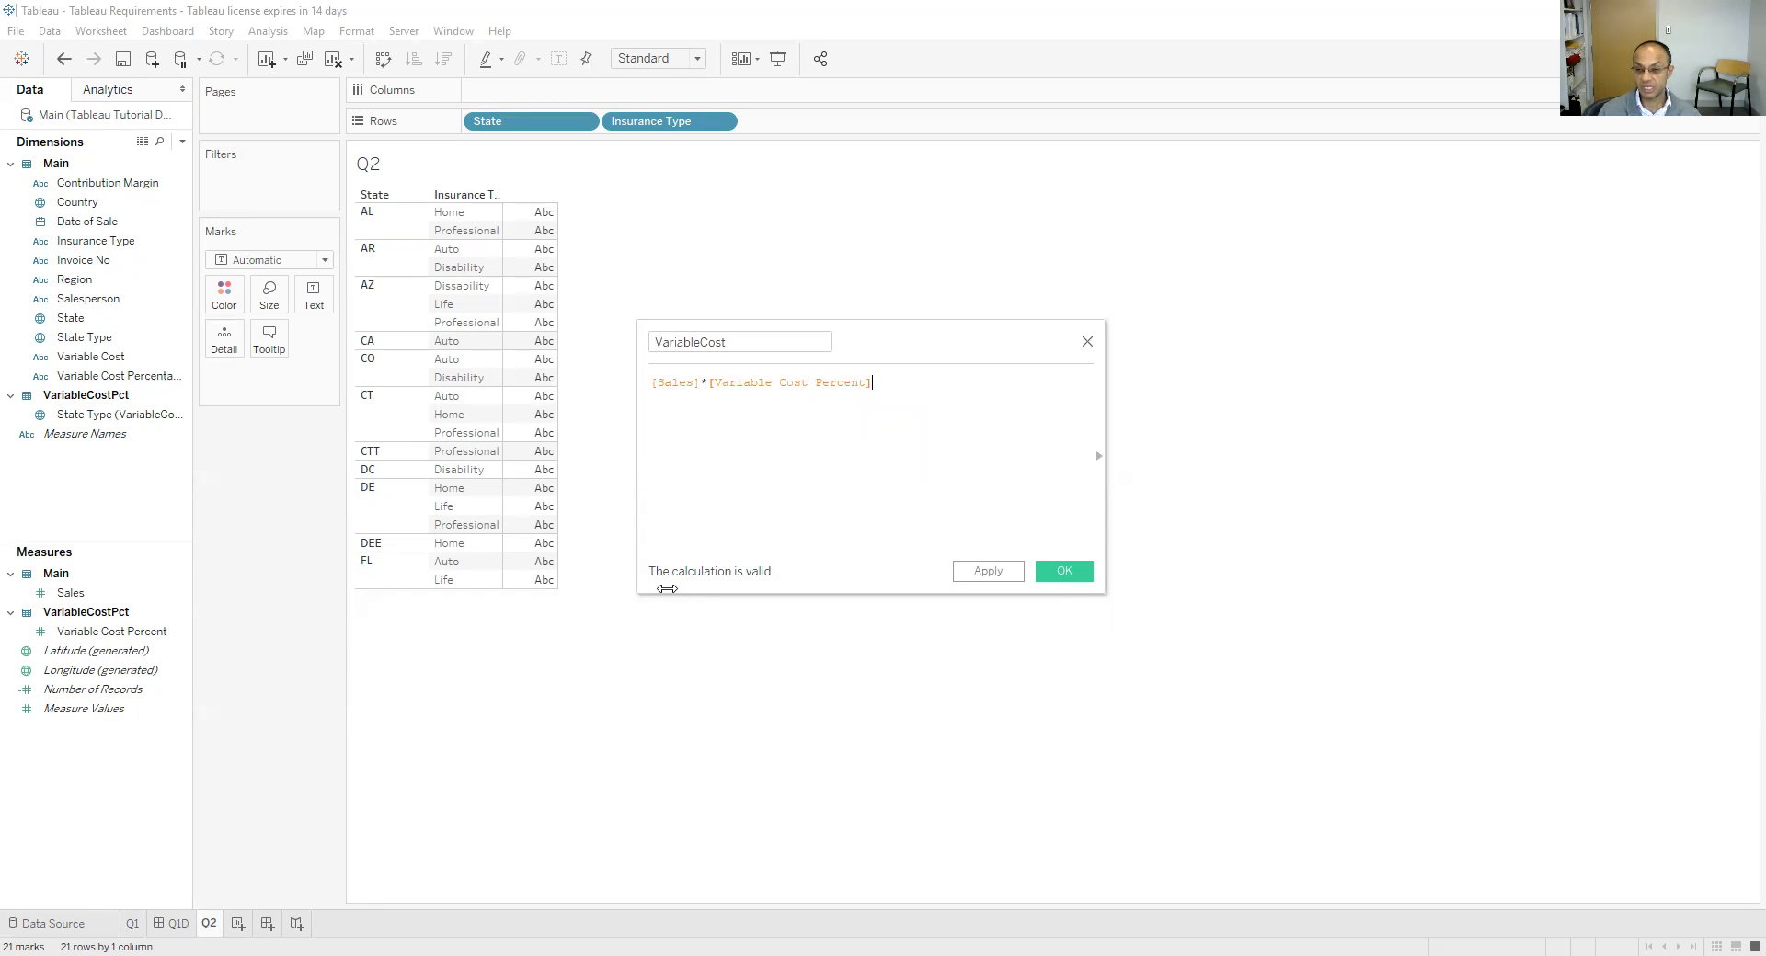
click(1068, 571)
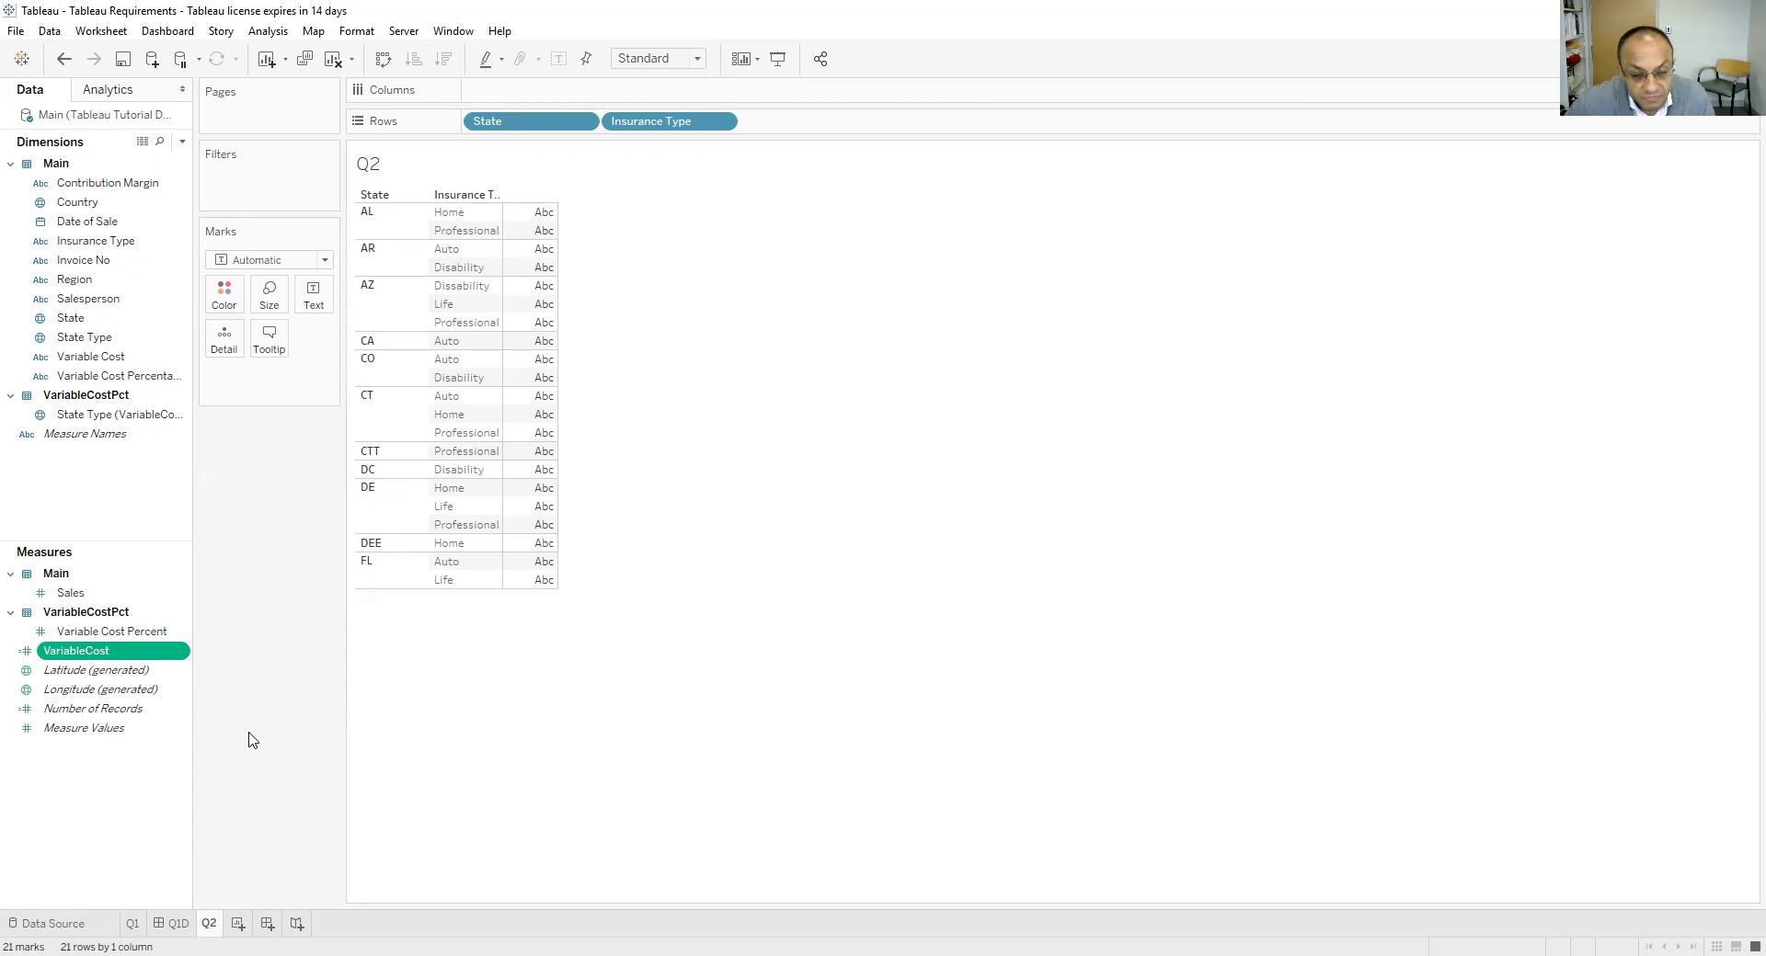
Create a calculated field named ContributionMargin with the formula [Sales]-[VariableCost]
right_click(130, 825)
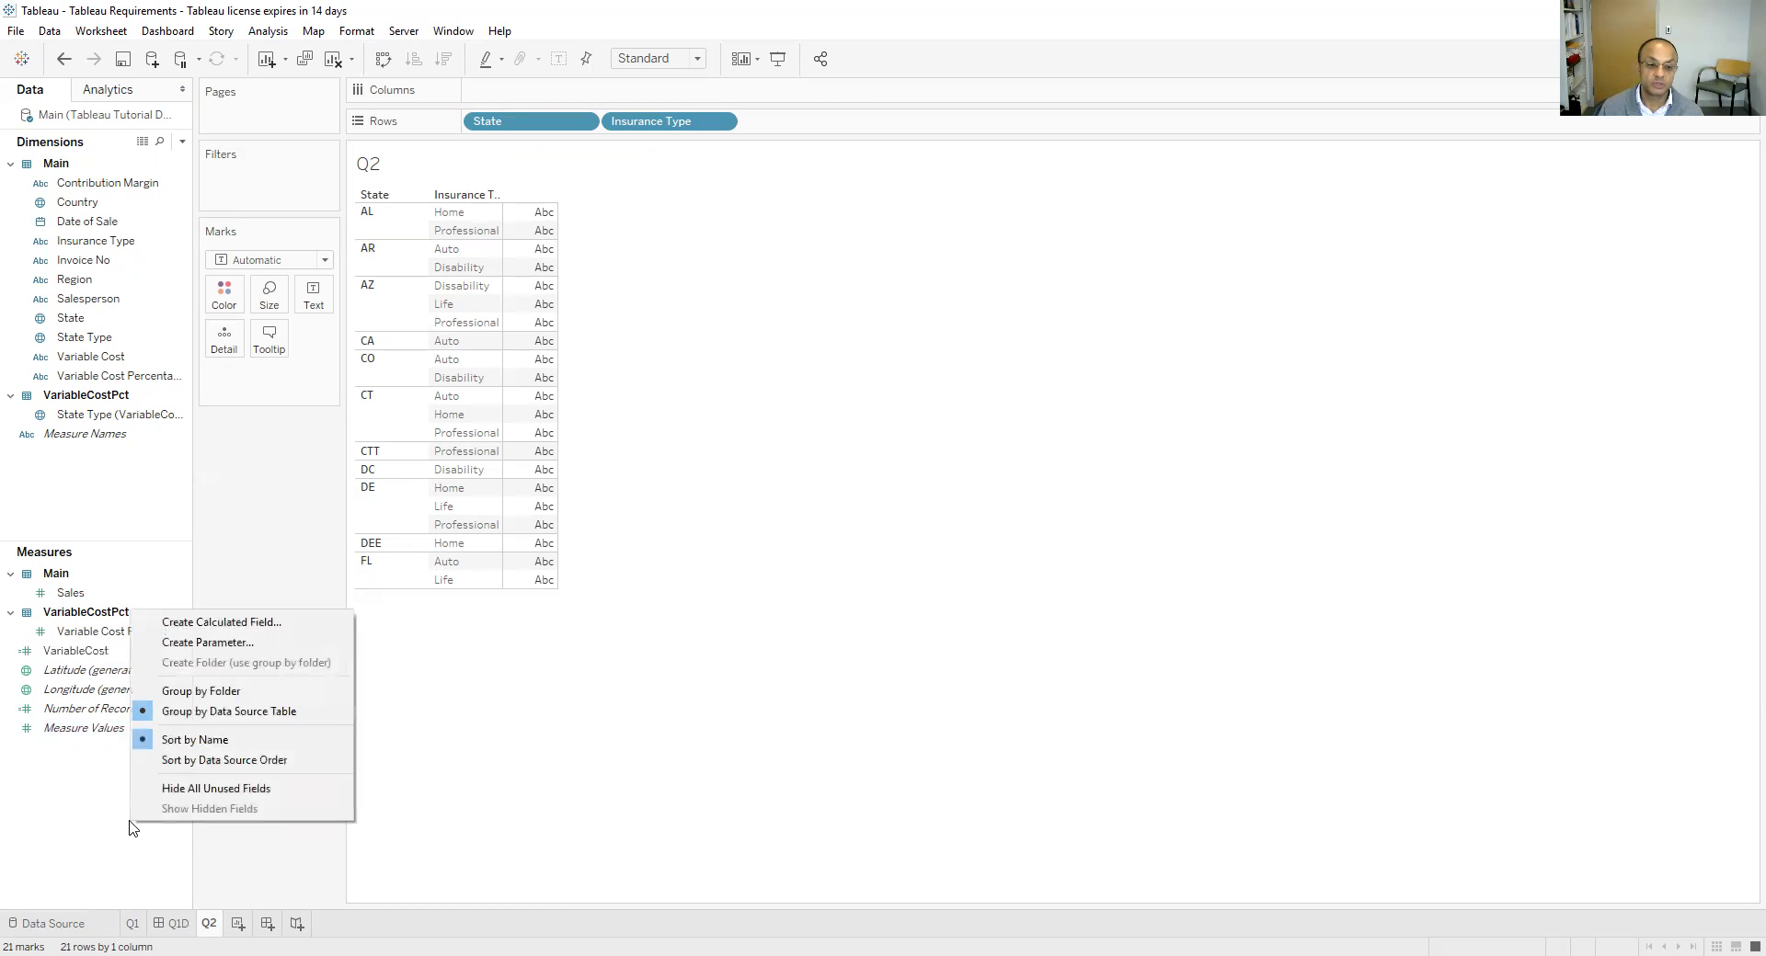
click(180, 625)
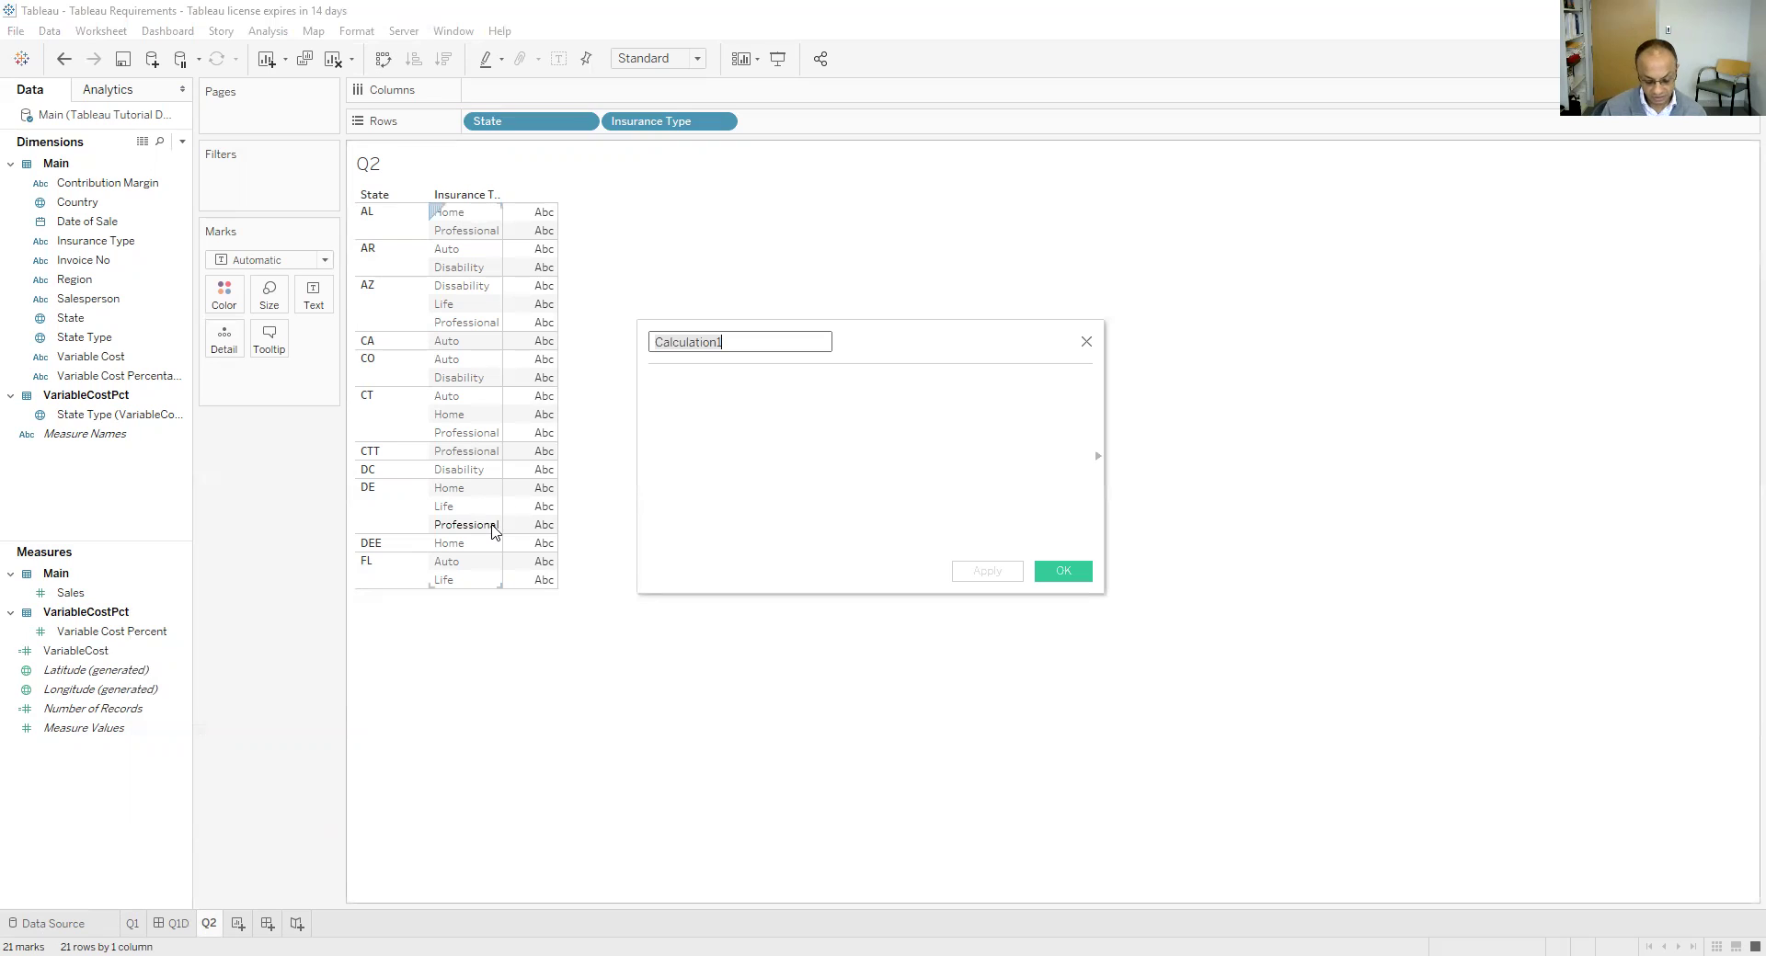
text(Contr)
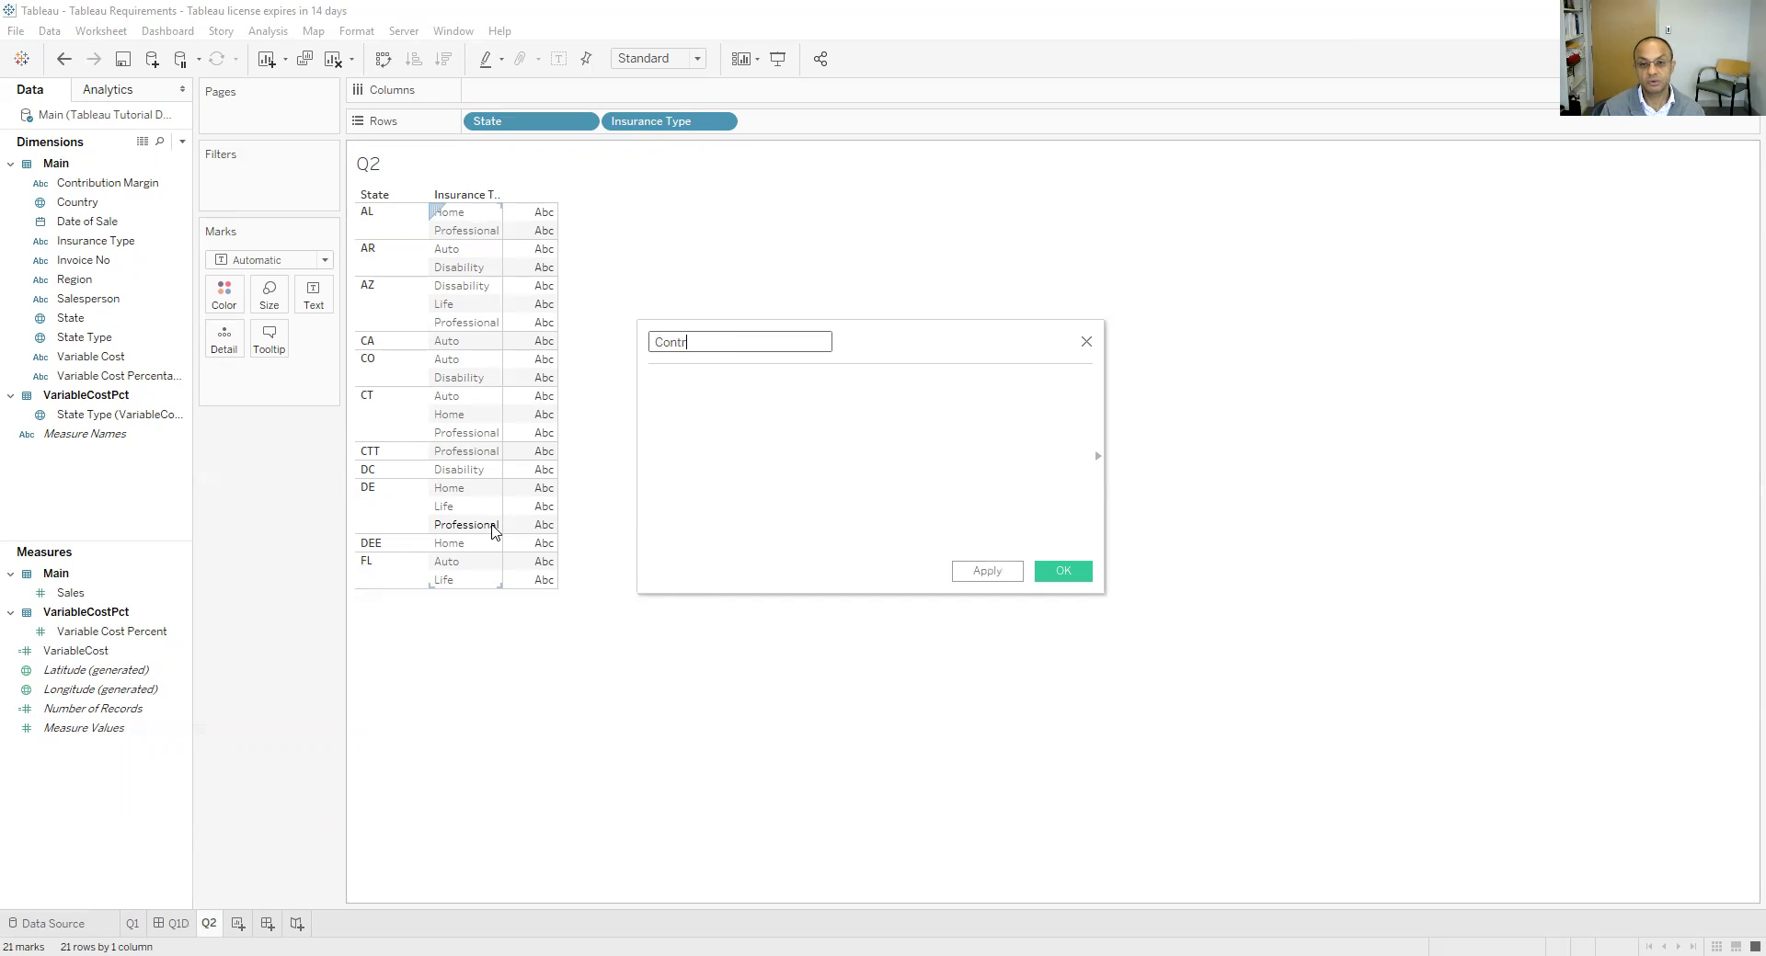
text(ibutionMargin)
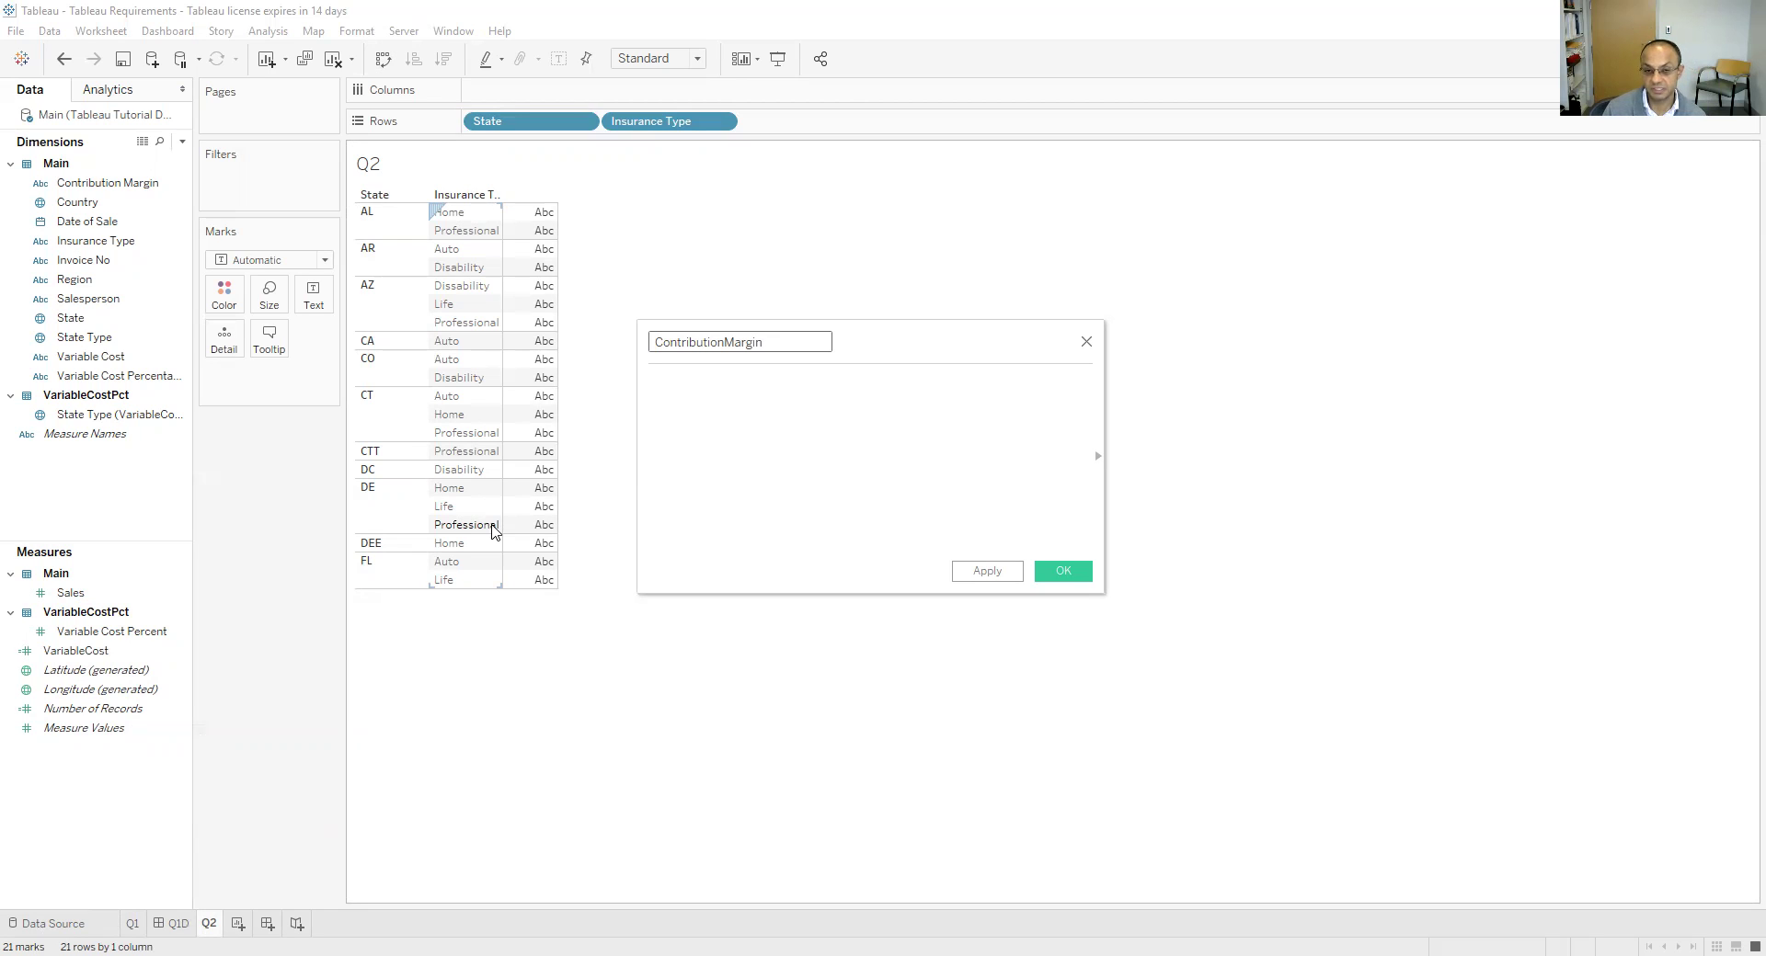
click(718, 428)
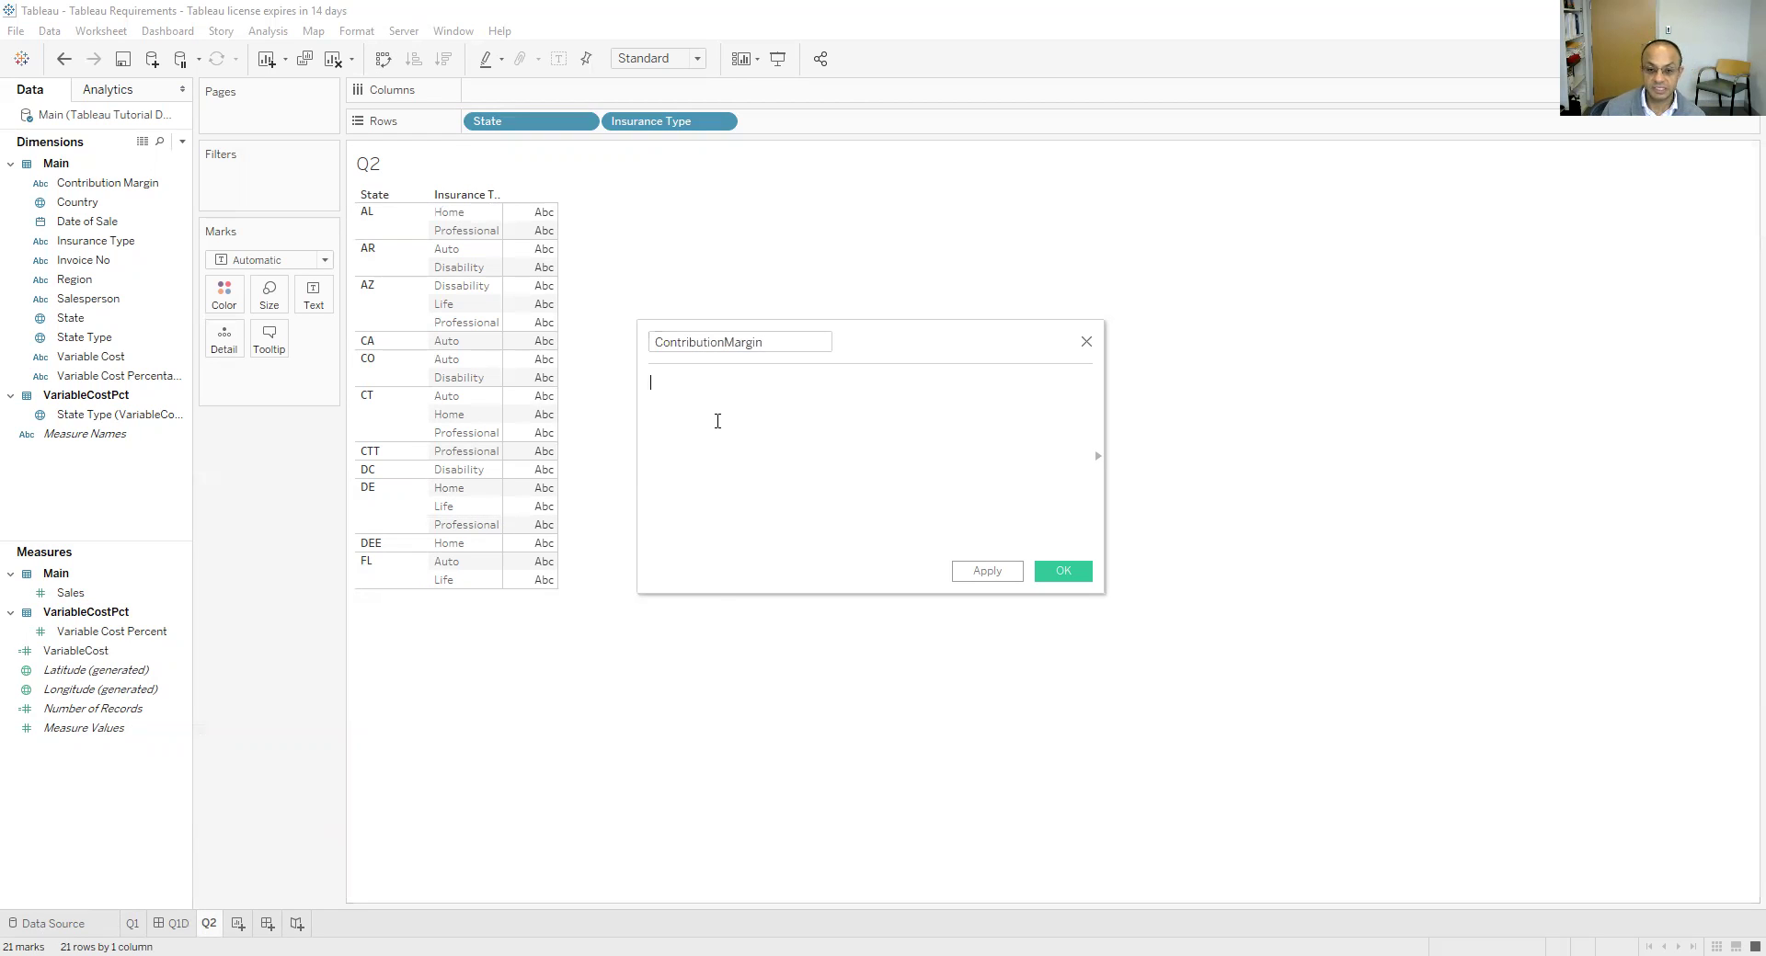
text(s)
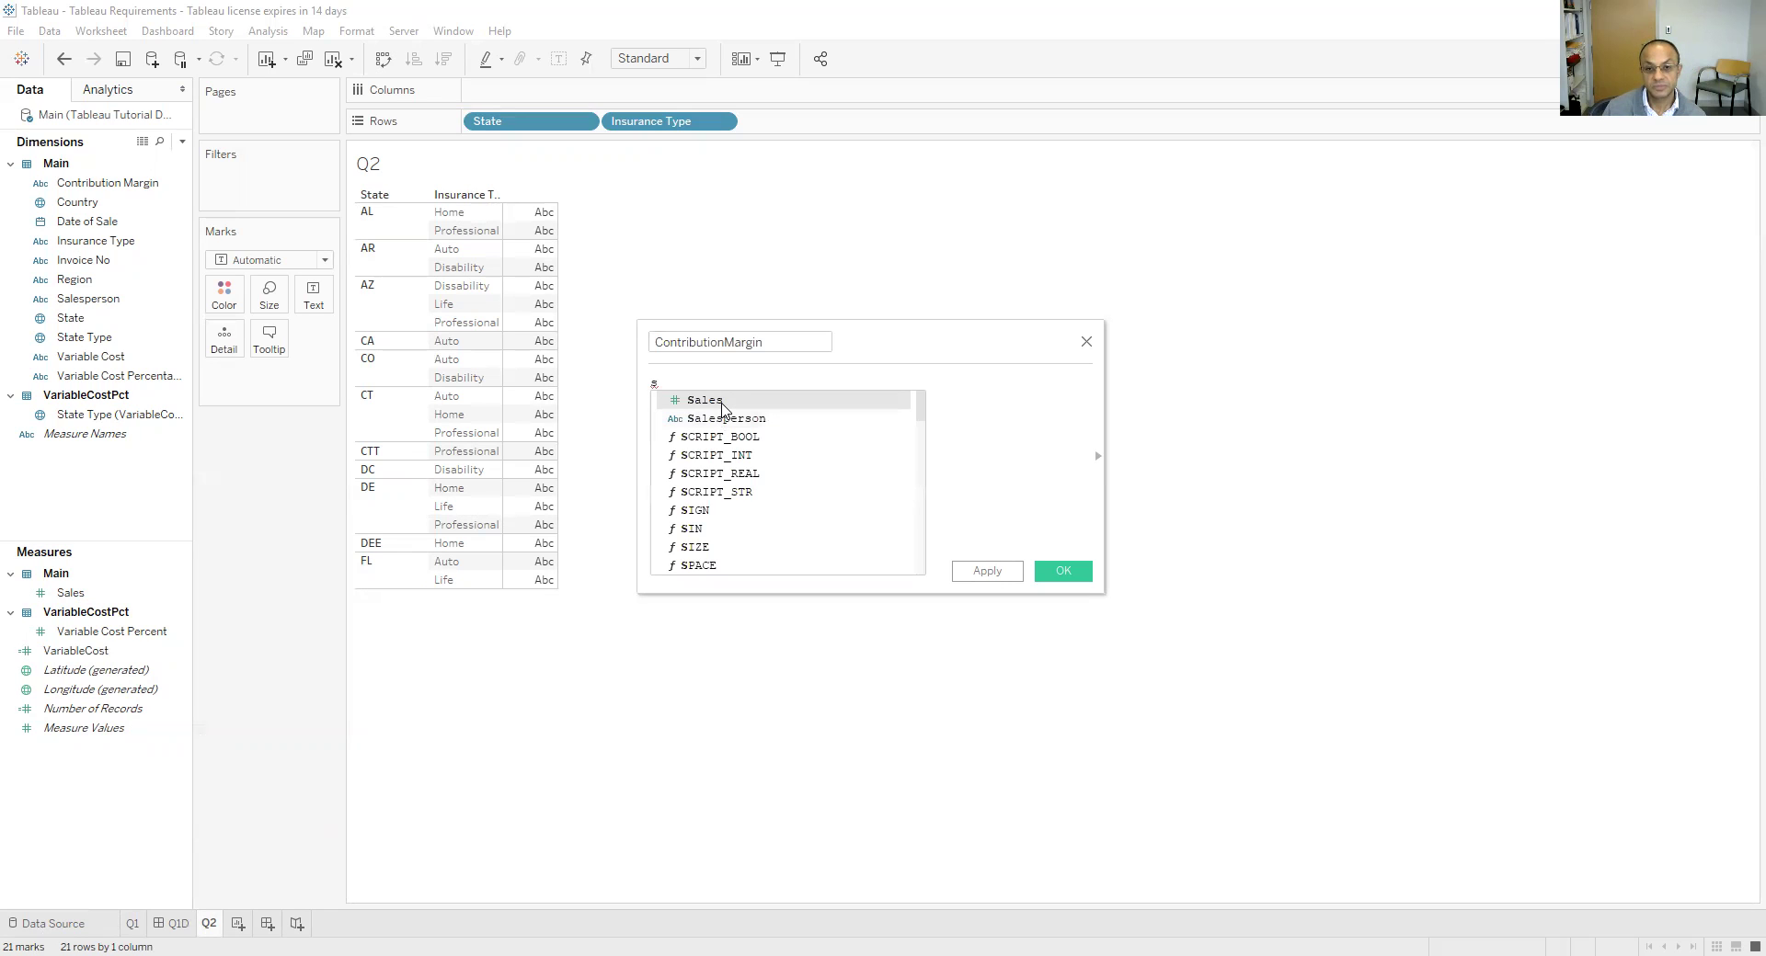
click(723, 402)
text(-)
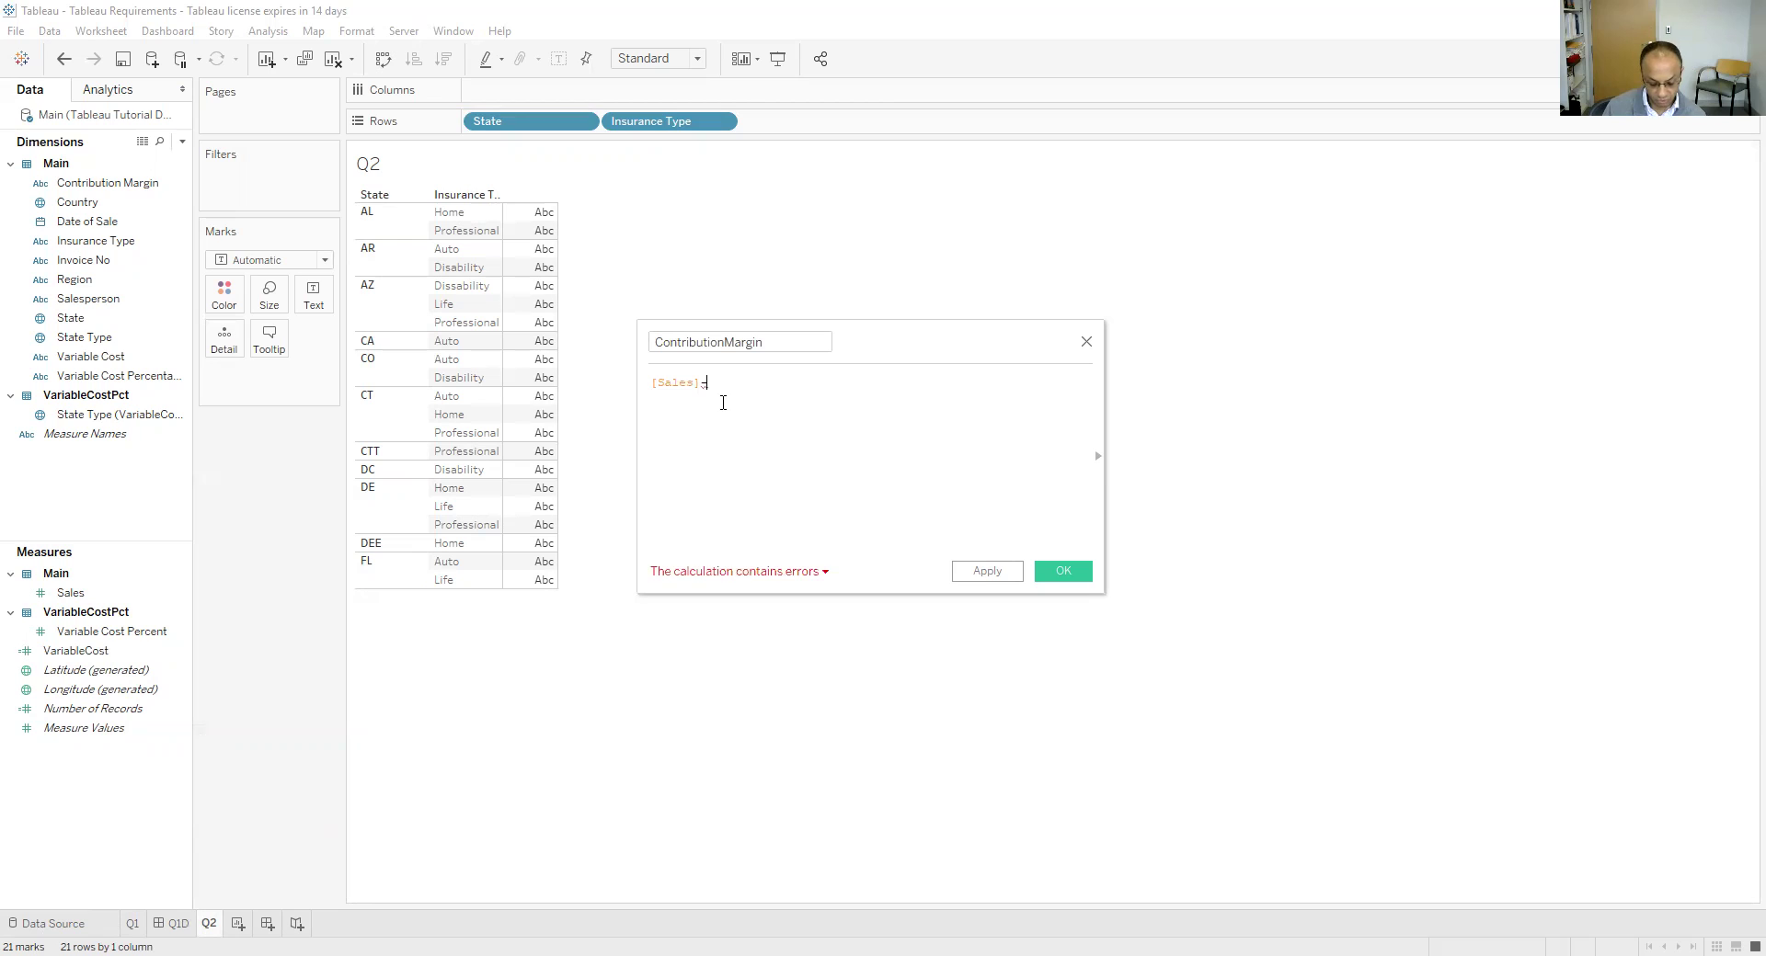
text(v)
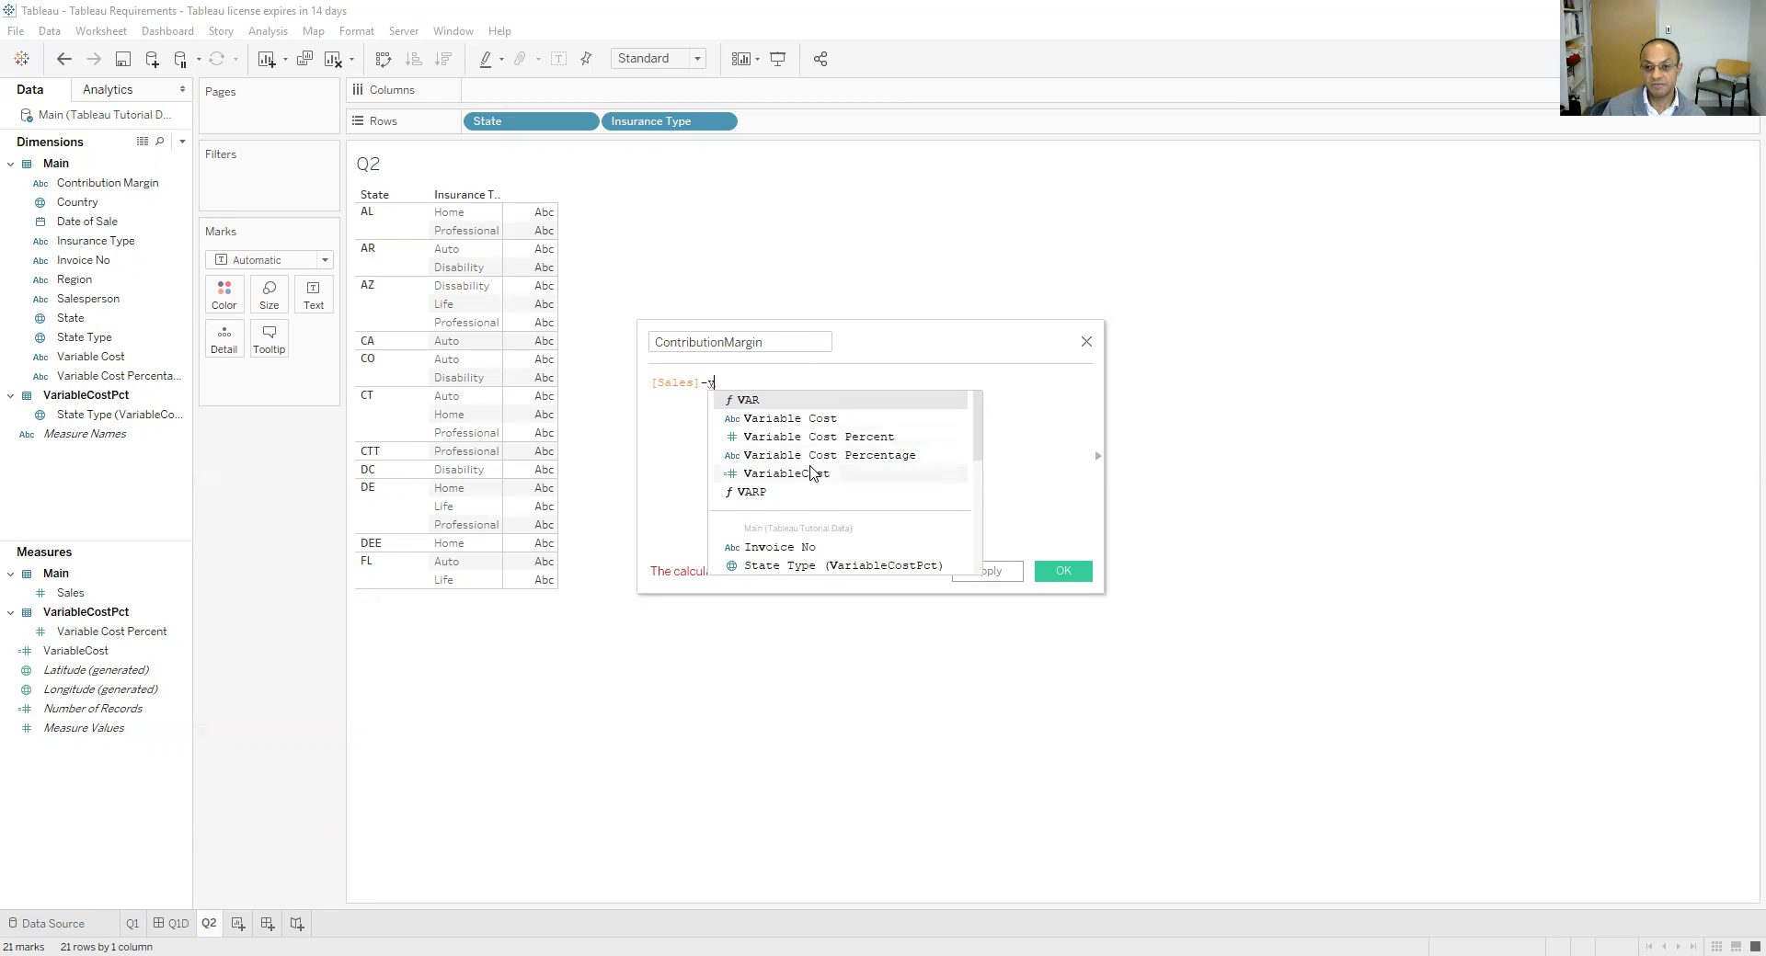
click(802, 474)
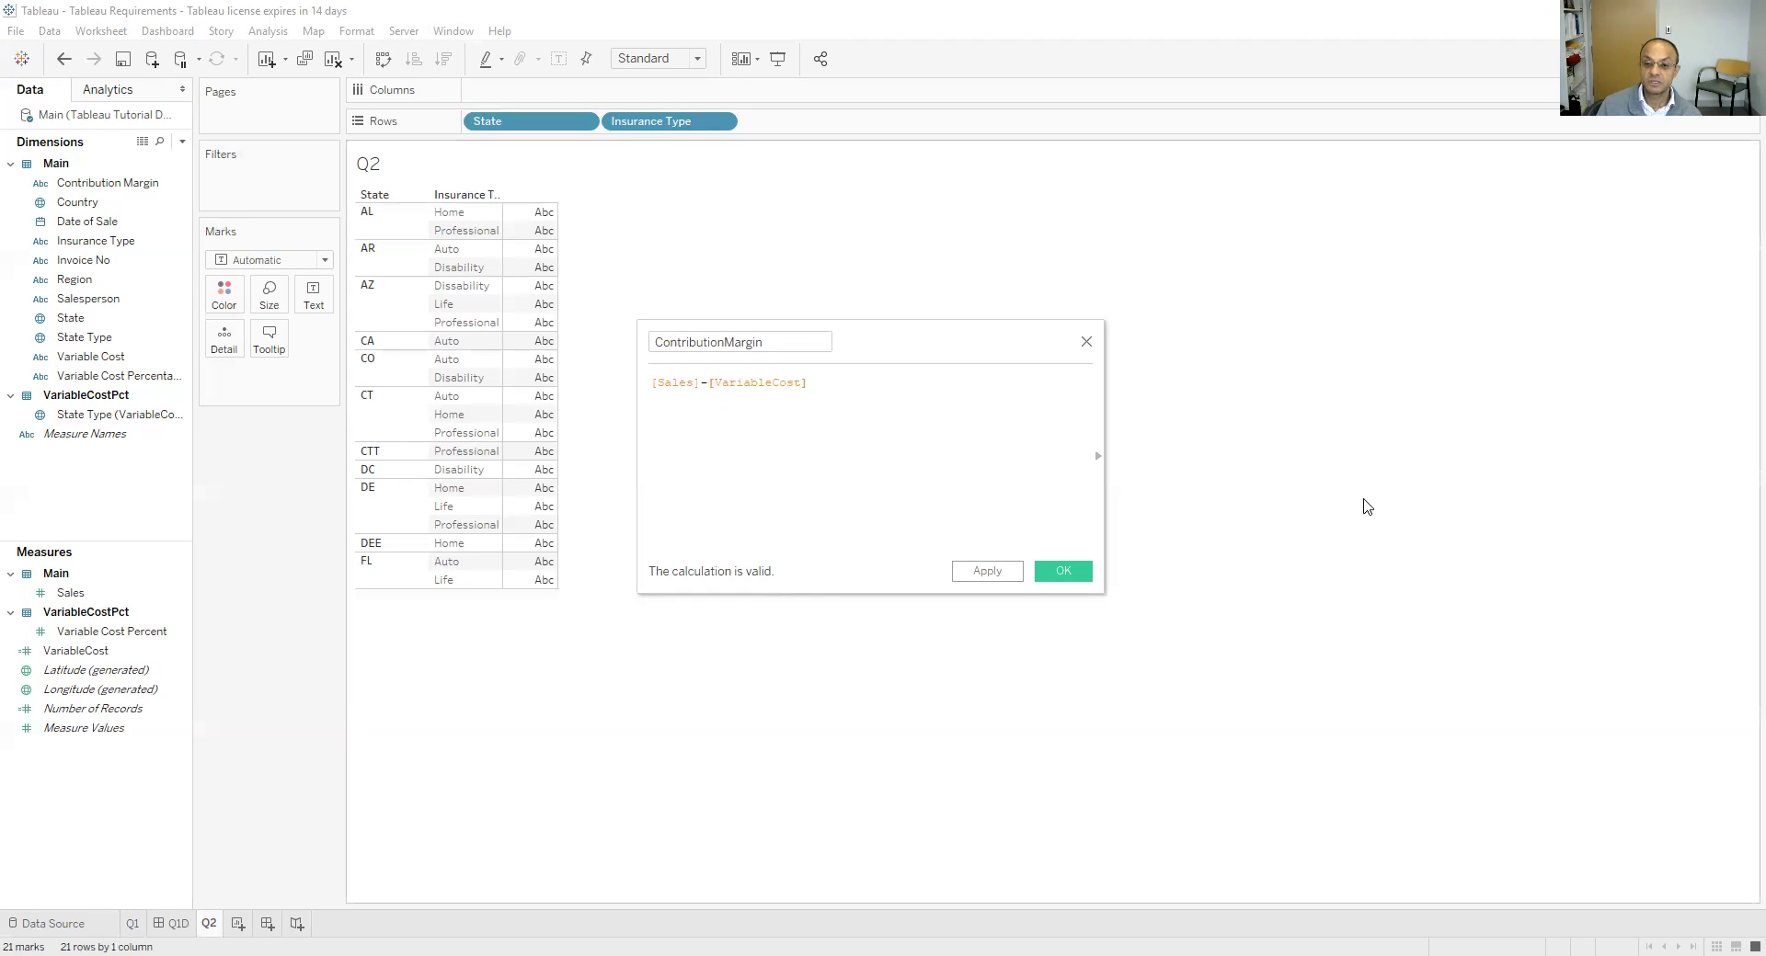
click(1070, 573)
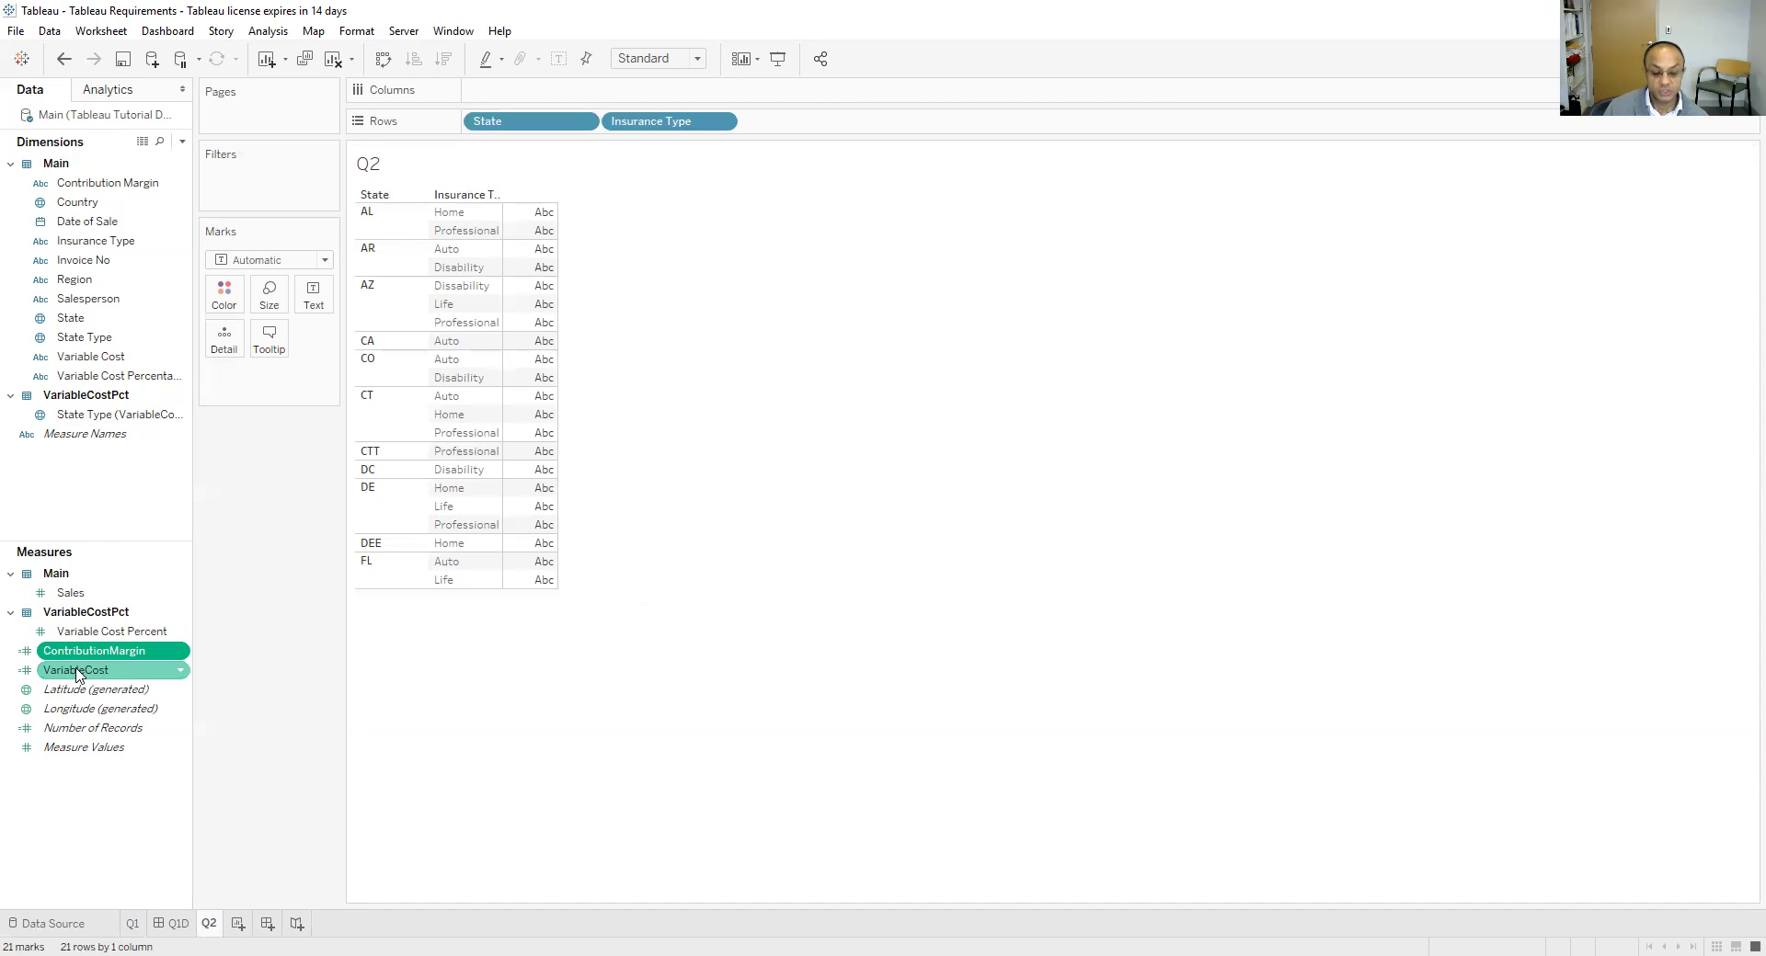
Add the Sales, Variable Cost Percent, ContributionMargin and VariableCost measures together as values in the Q2 table
click(79, 591)
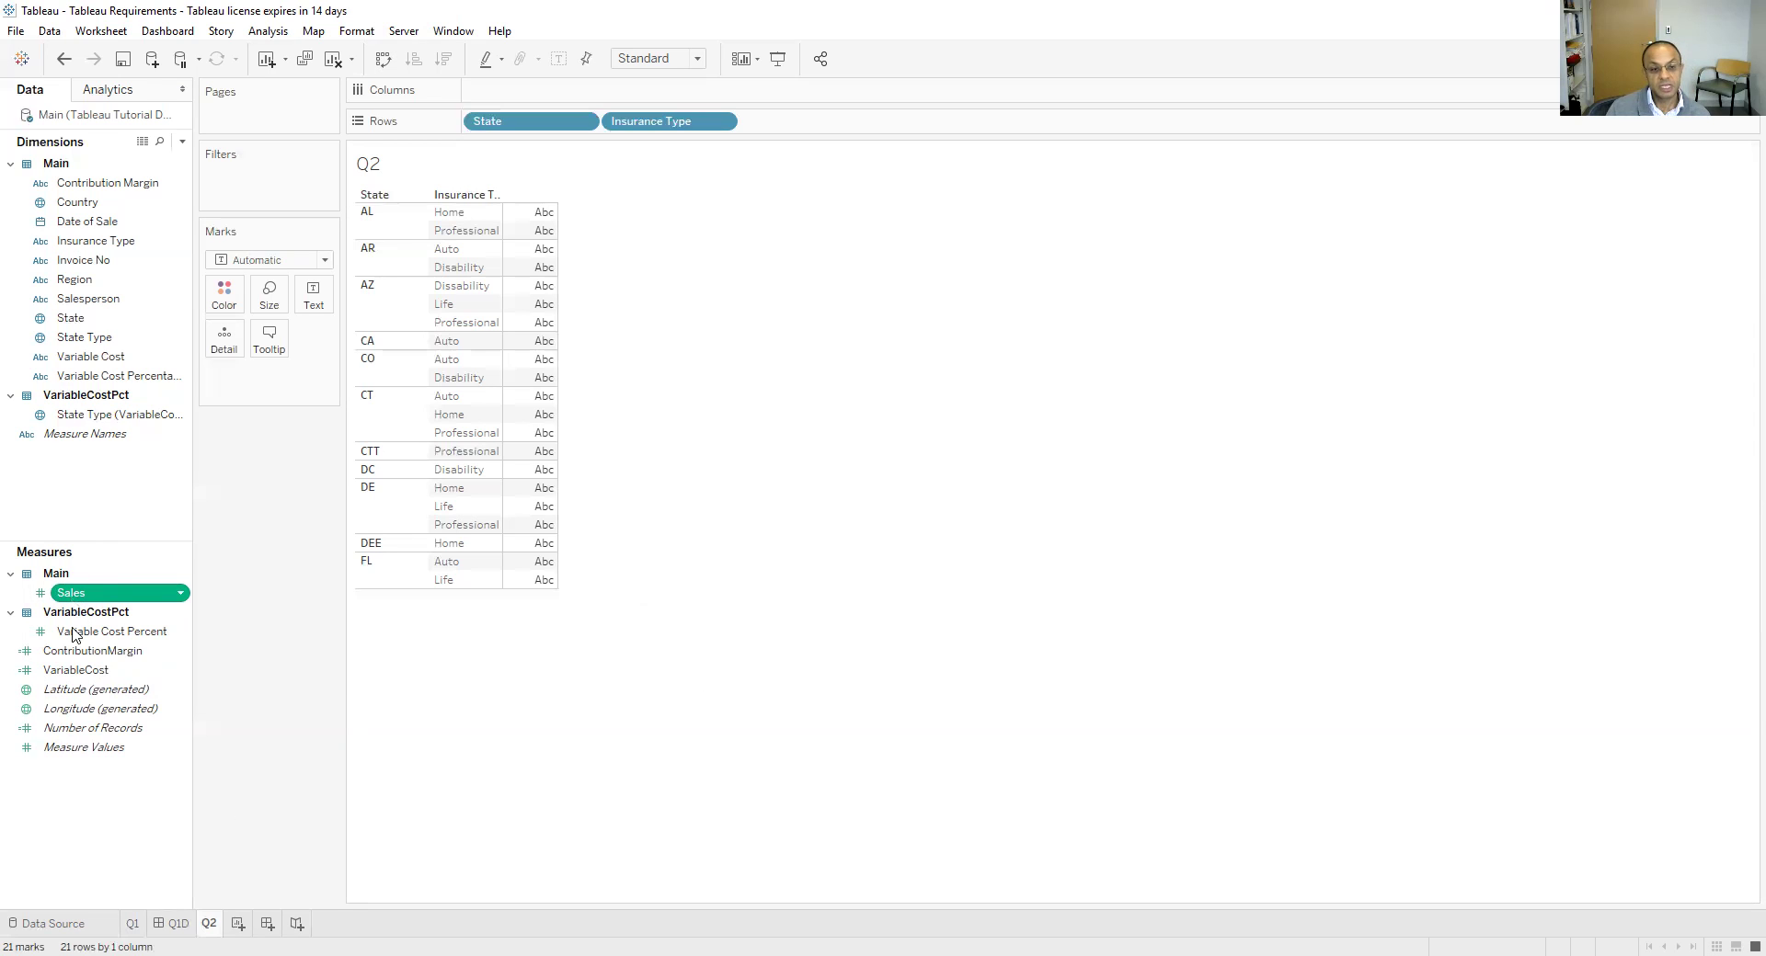
ctrl+click(84, 632)
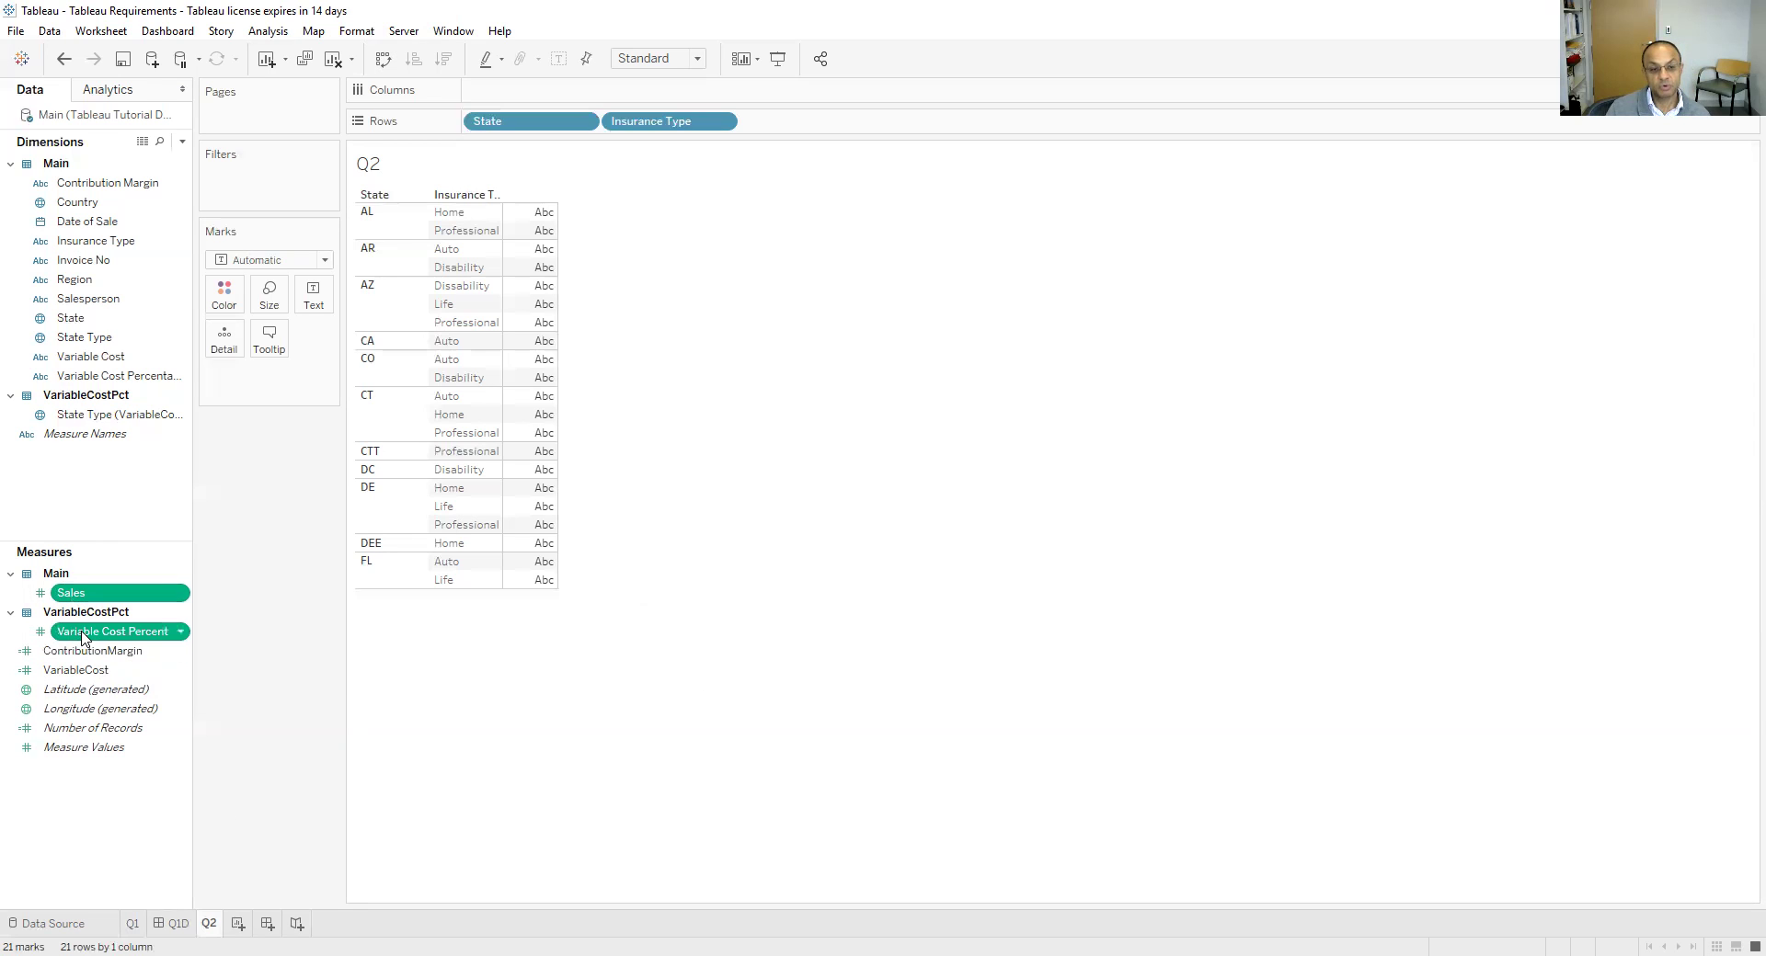
ctrl+click(84, 650)
ctrl+click(83, 670)
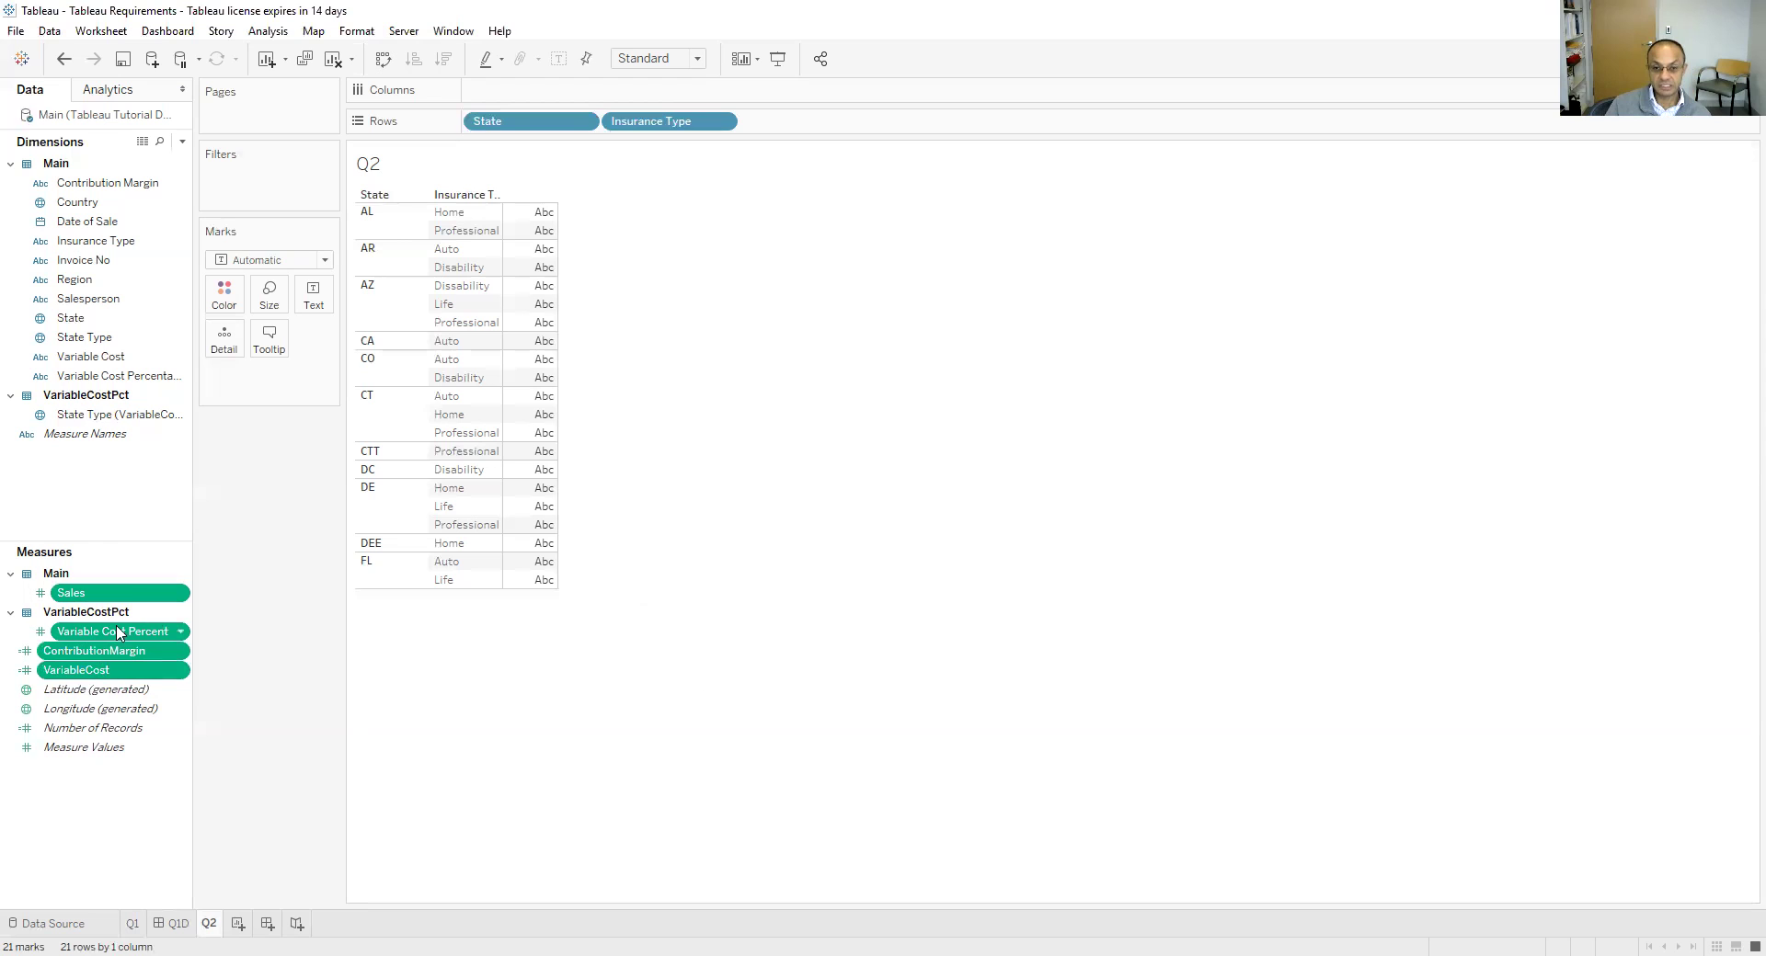
drag(126, 602, 547, 357)
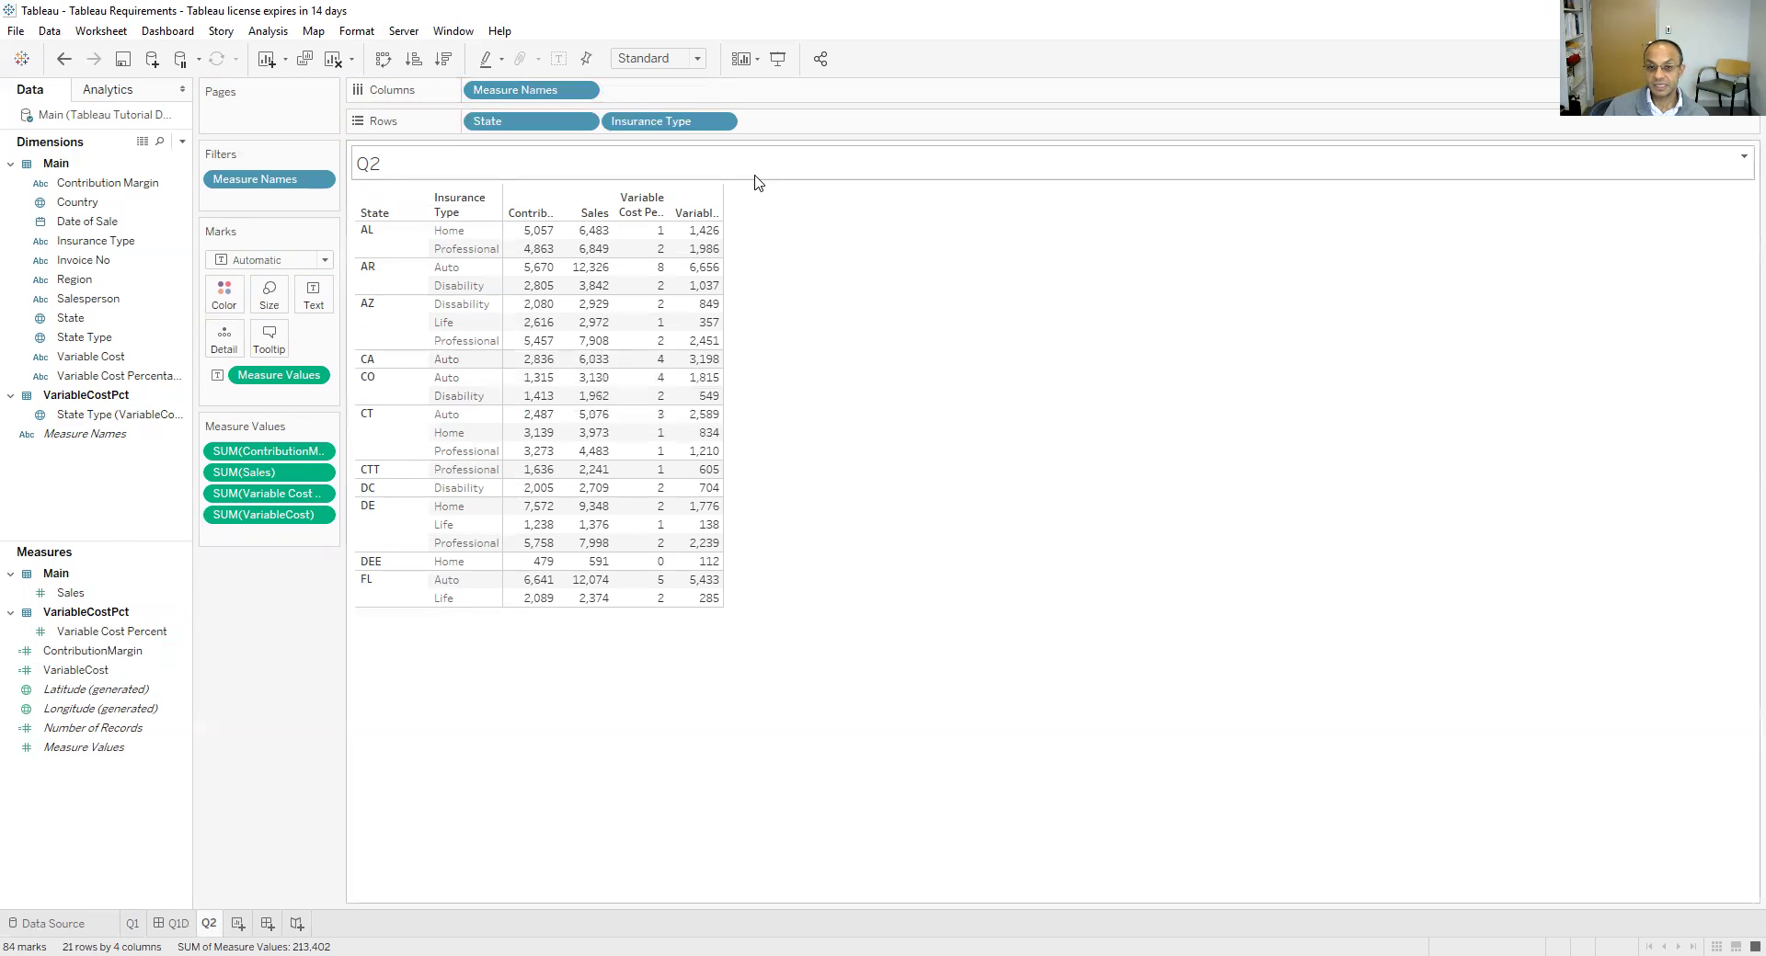
Widen the Q2 table's value columns and format ContributionMargin as Currency (Custom) with two decimal places
drag(724, 198, 949, 199)
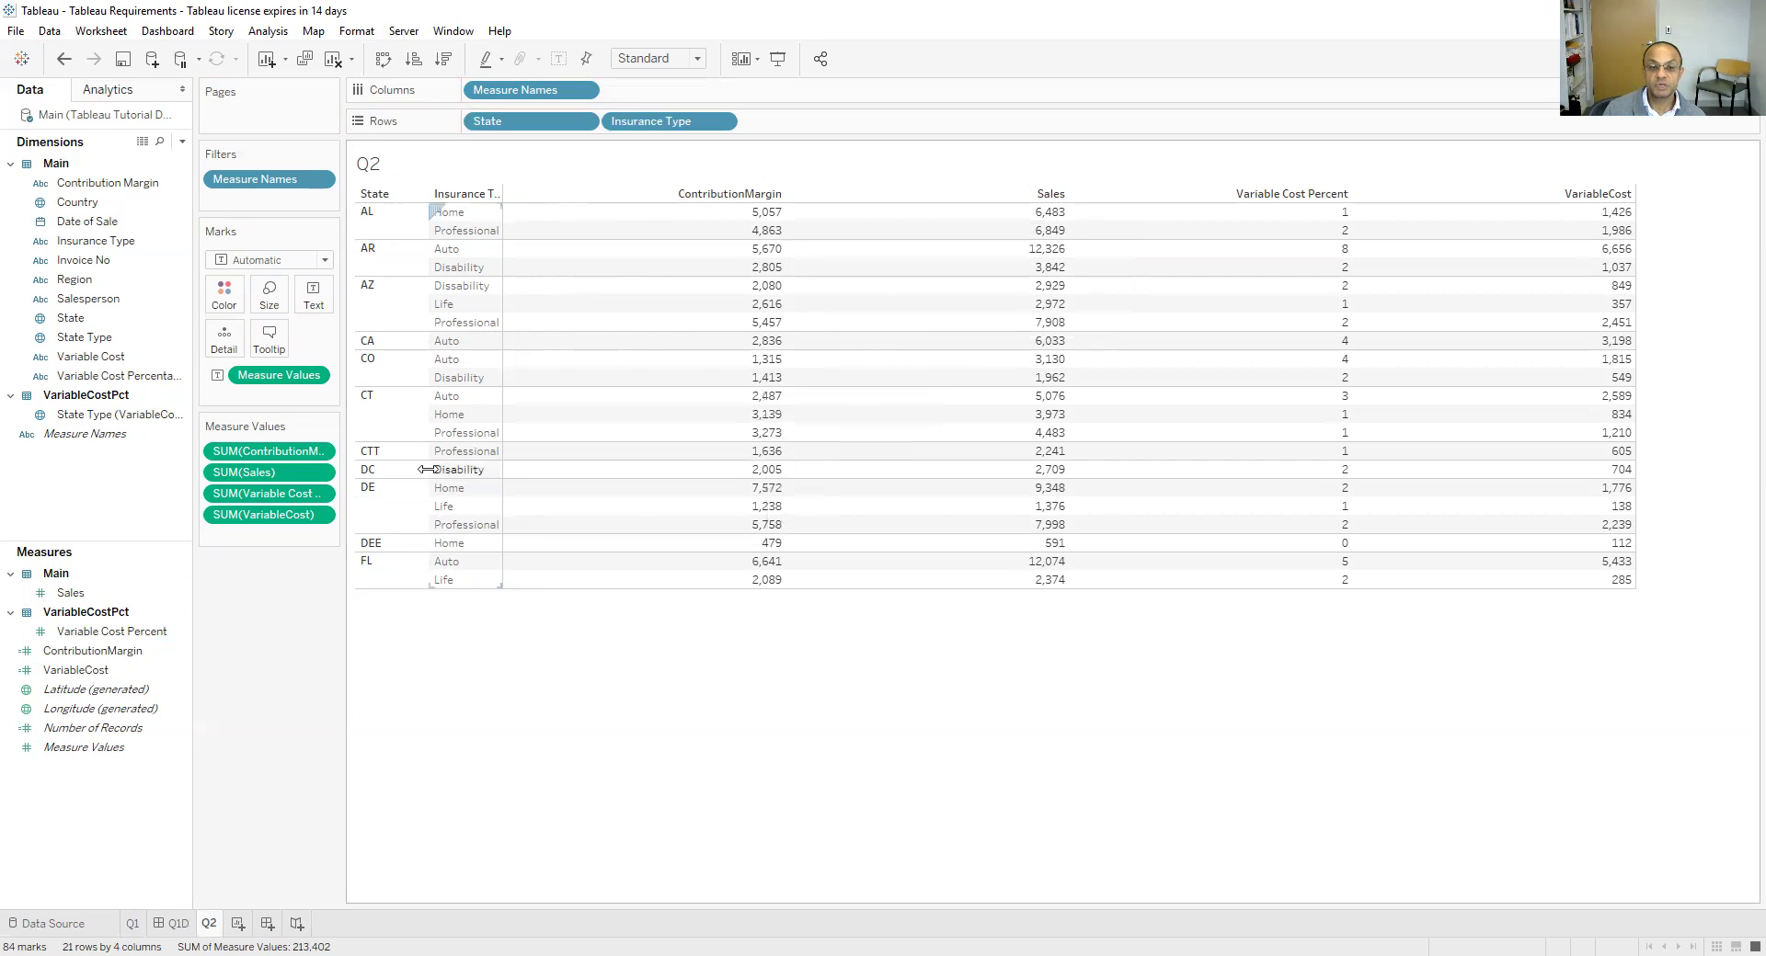
click(321, 454)
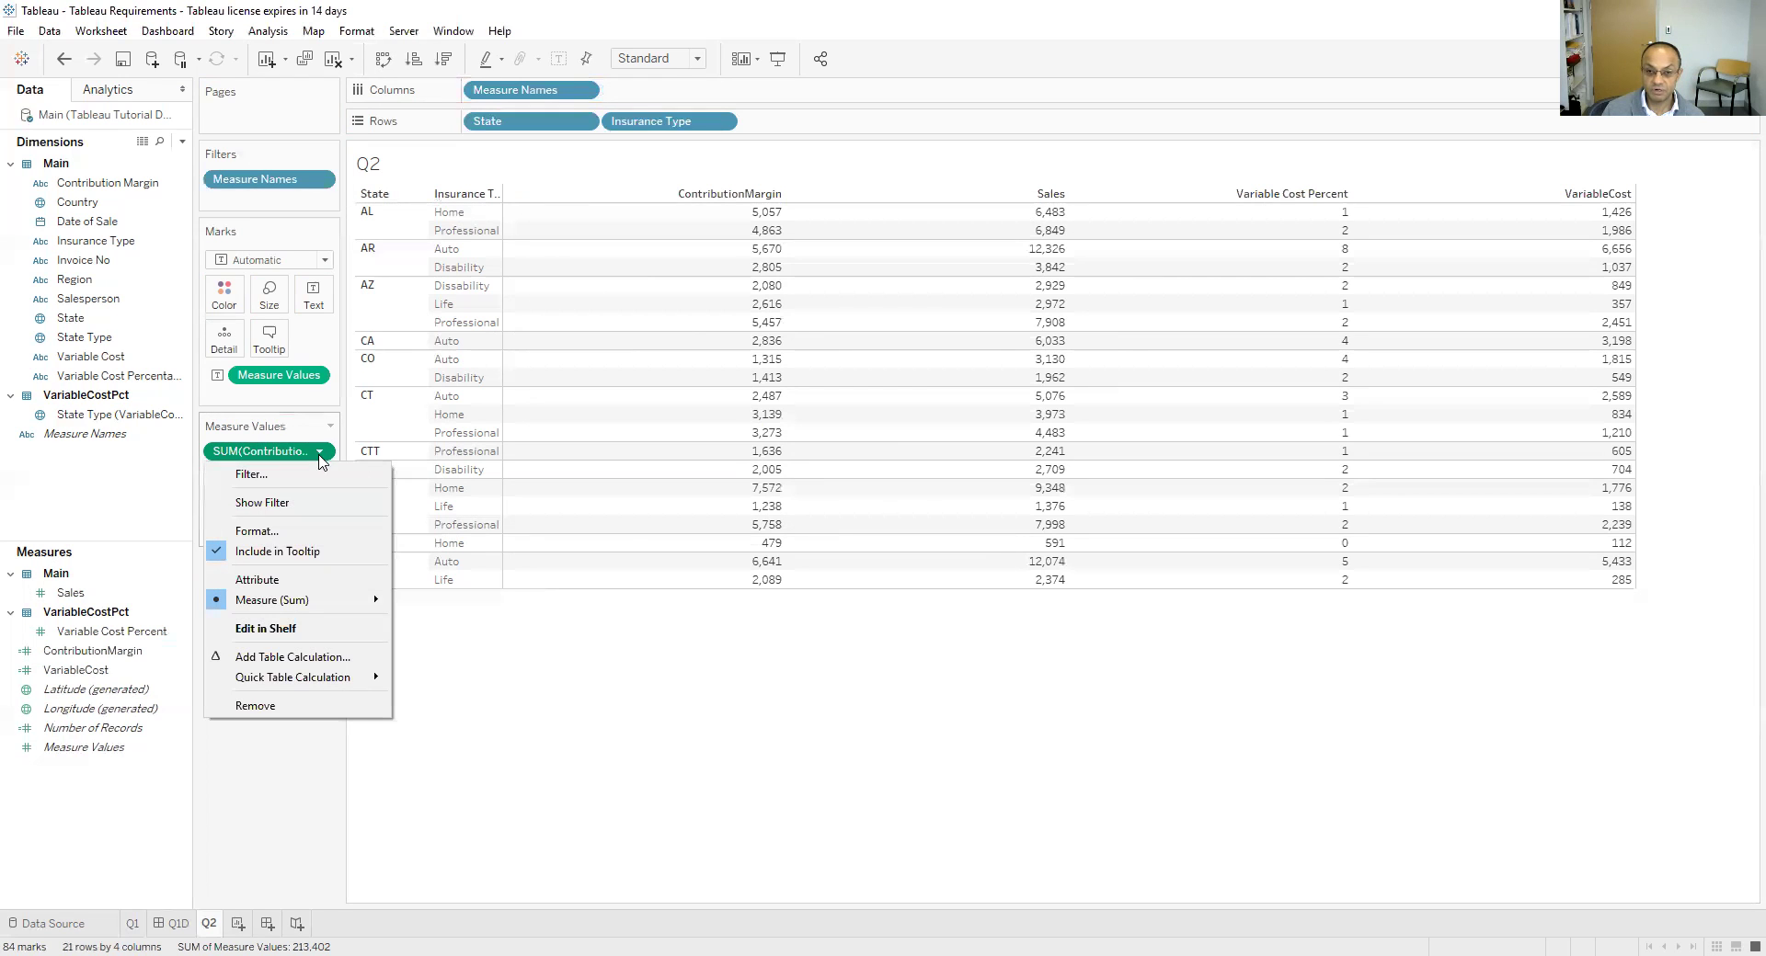
click(276, 531)
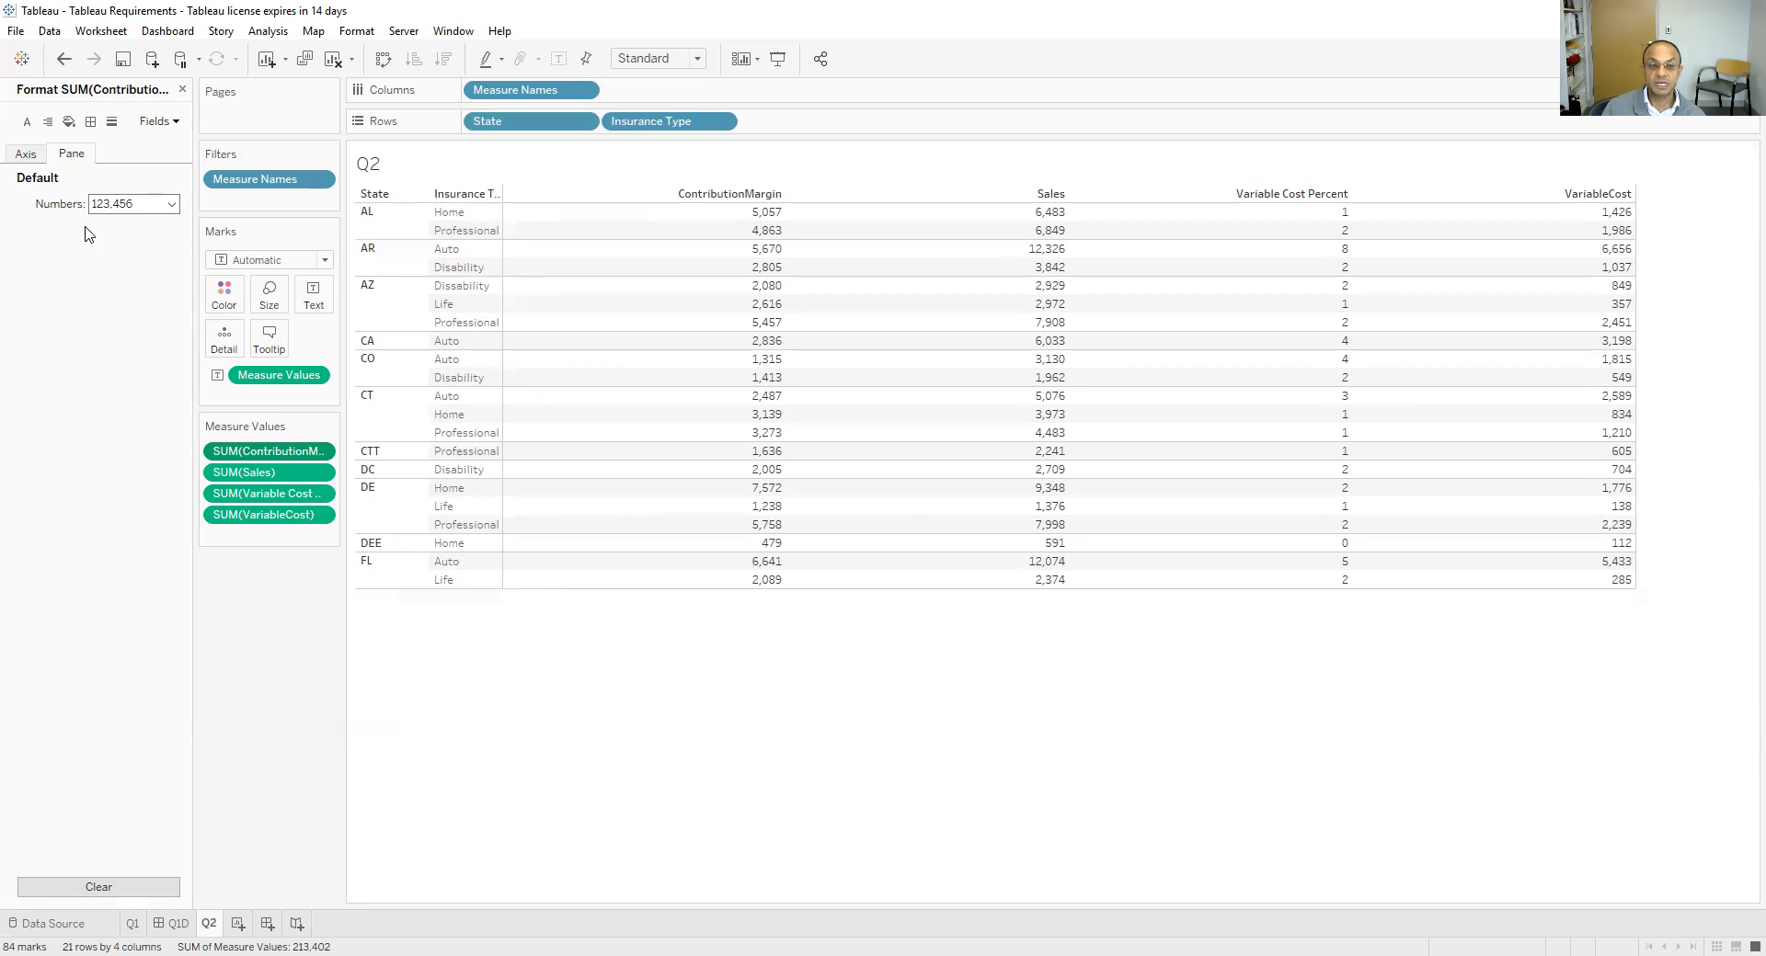
click(170, 206)
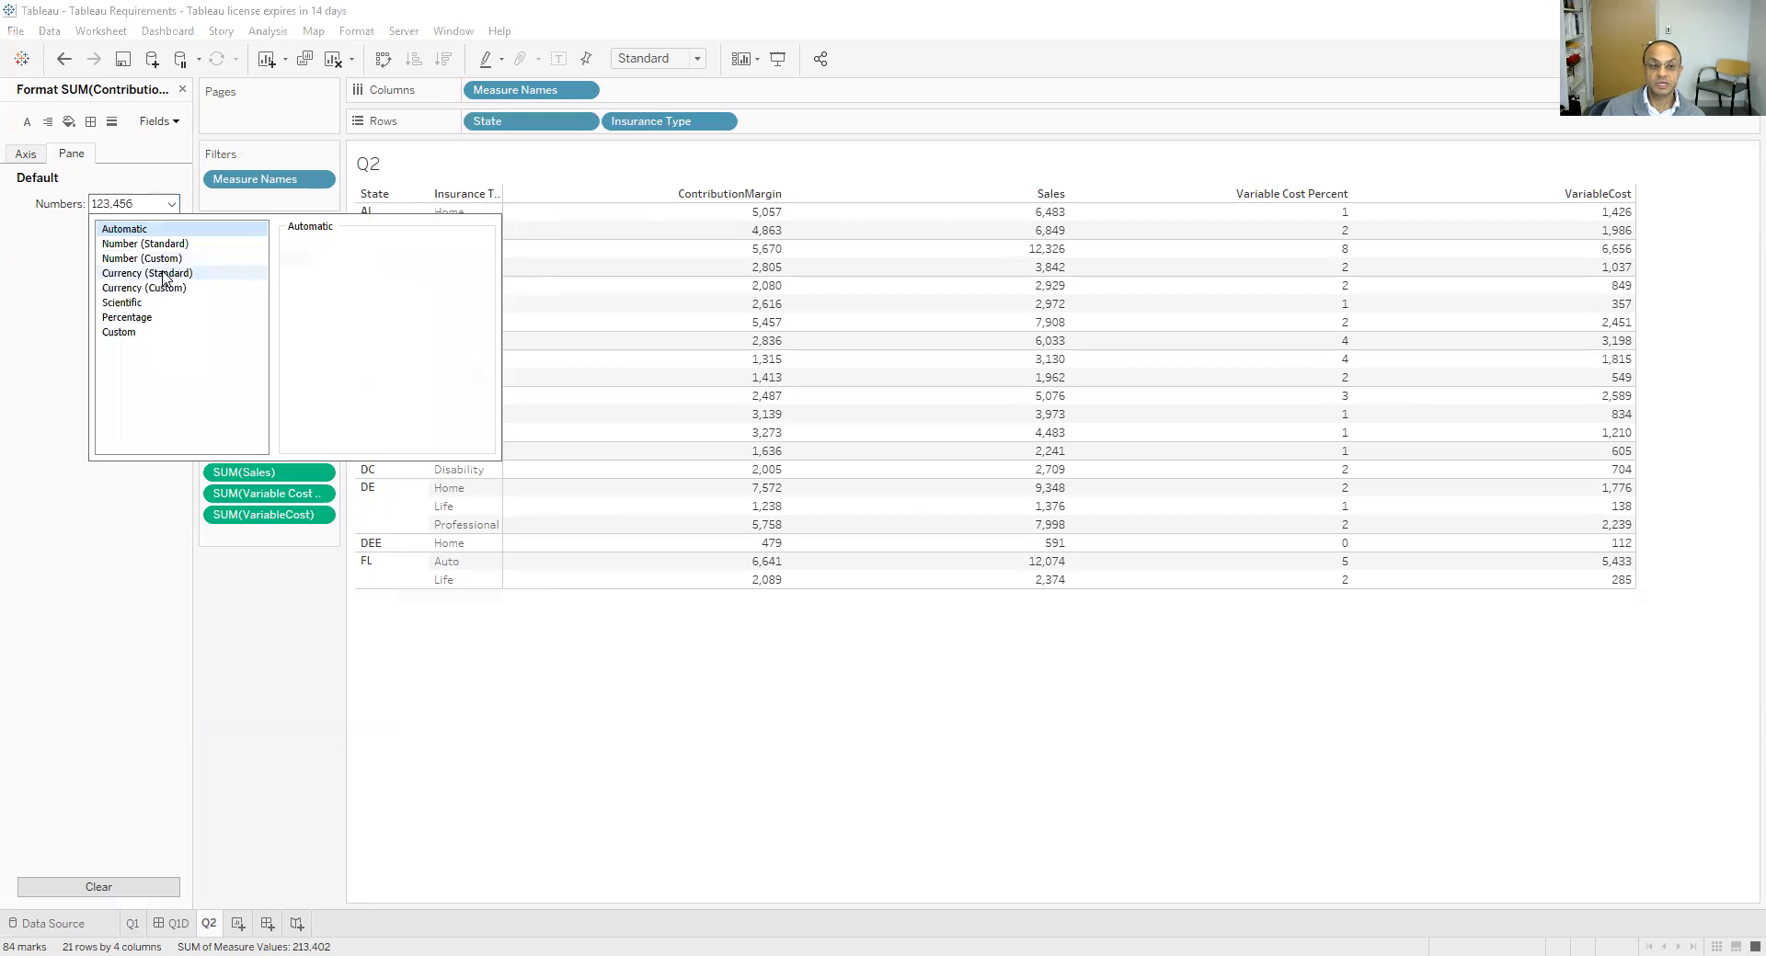
click(161, 291)
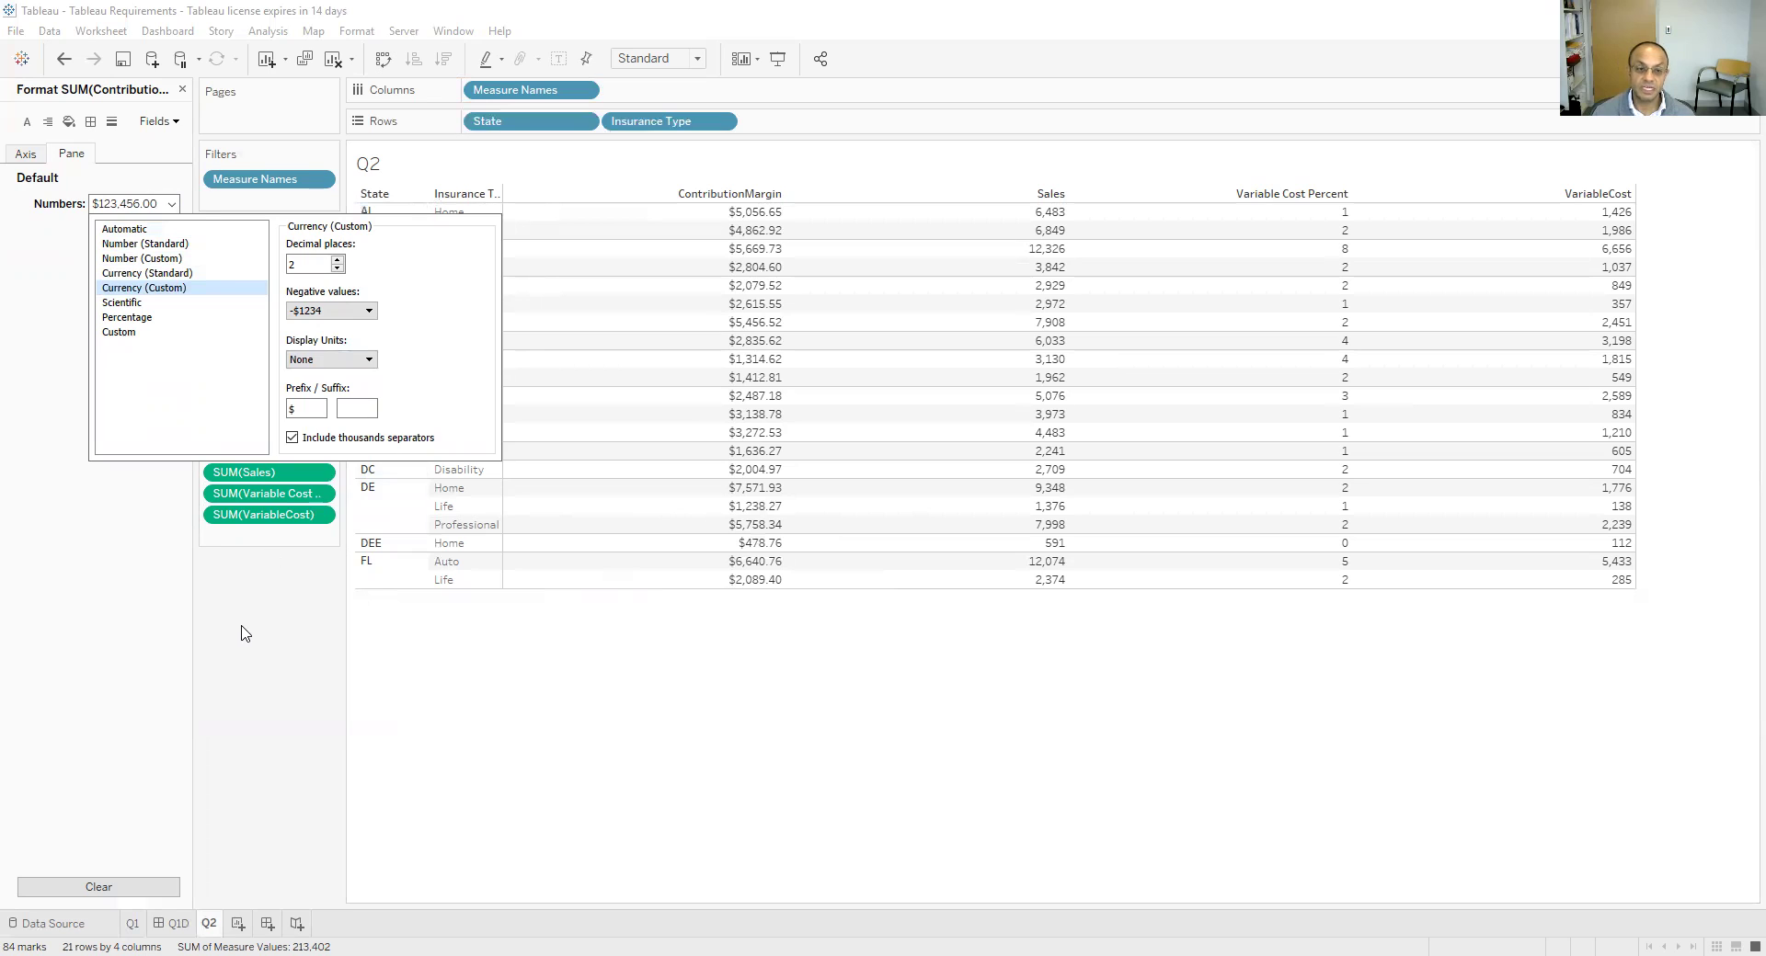
Format the Sales measure as Currency (Custom) with two decimal places and a $ prefix
click(288, 501)
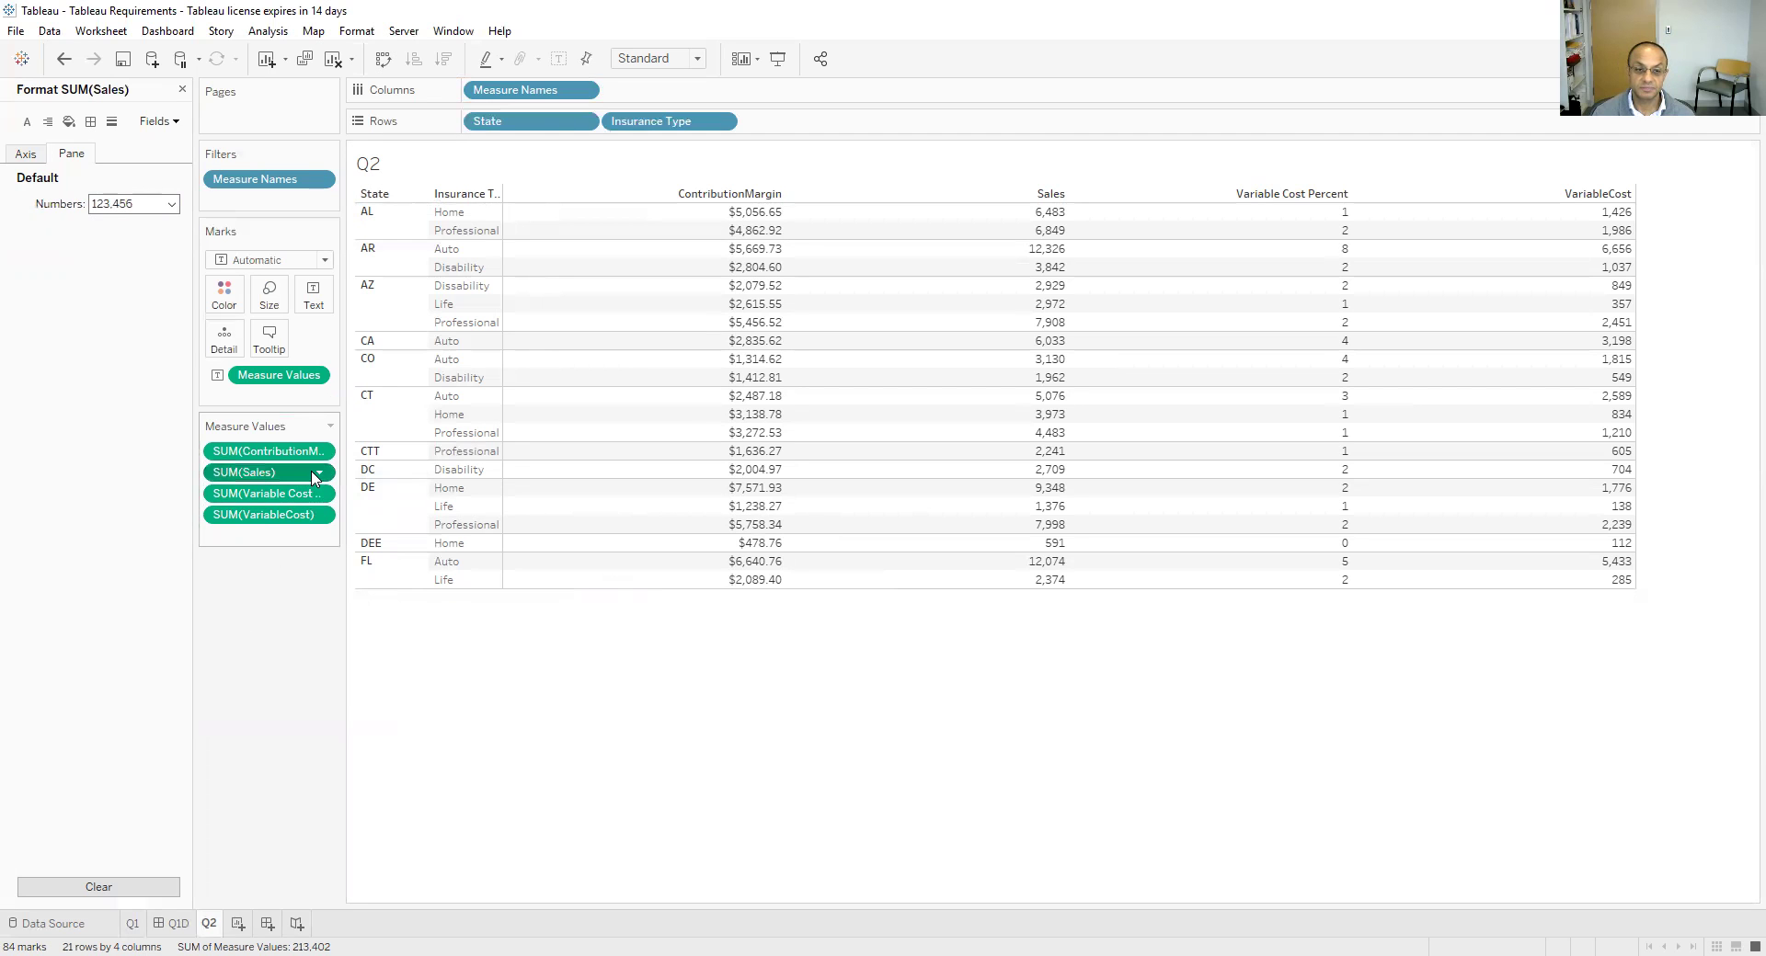
click(322, 473)
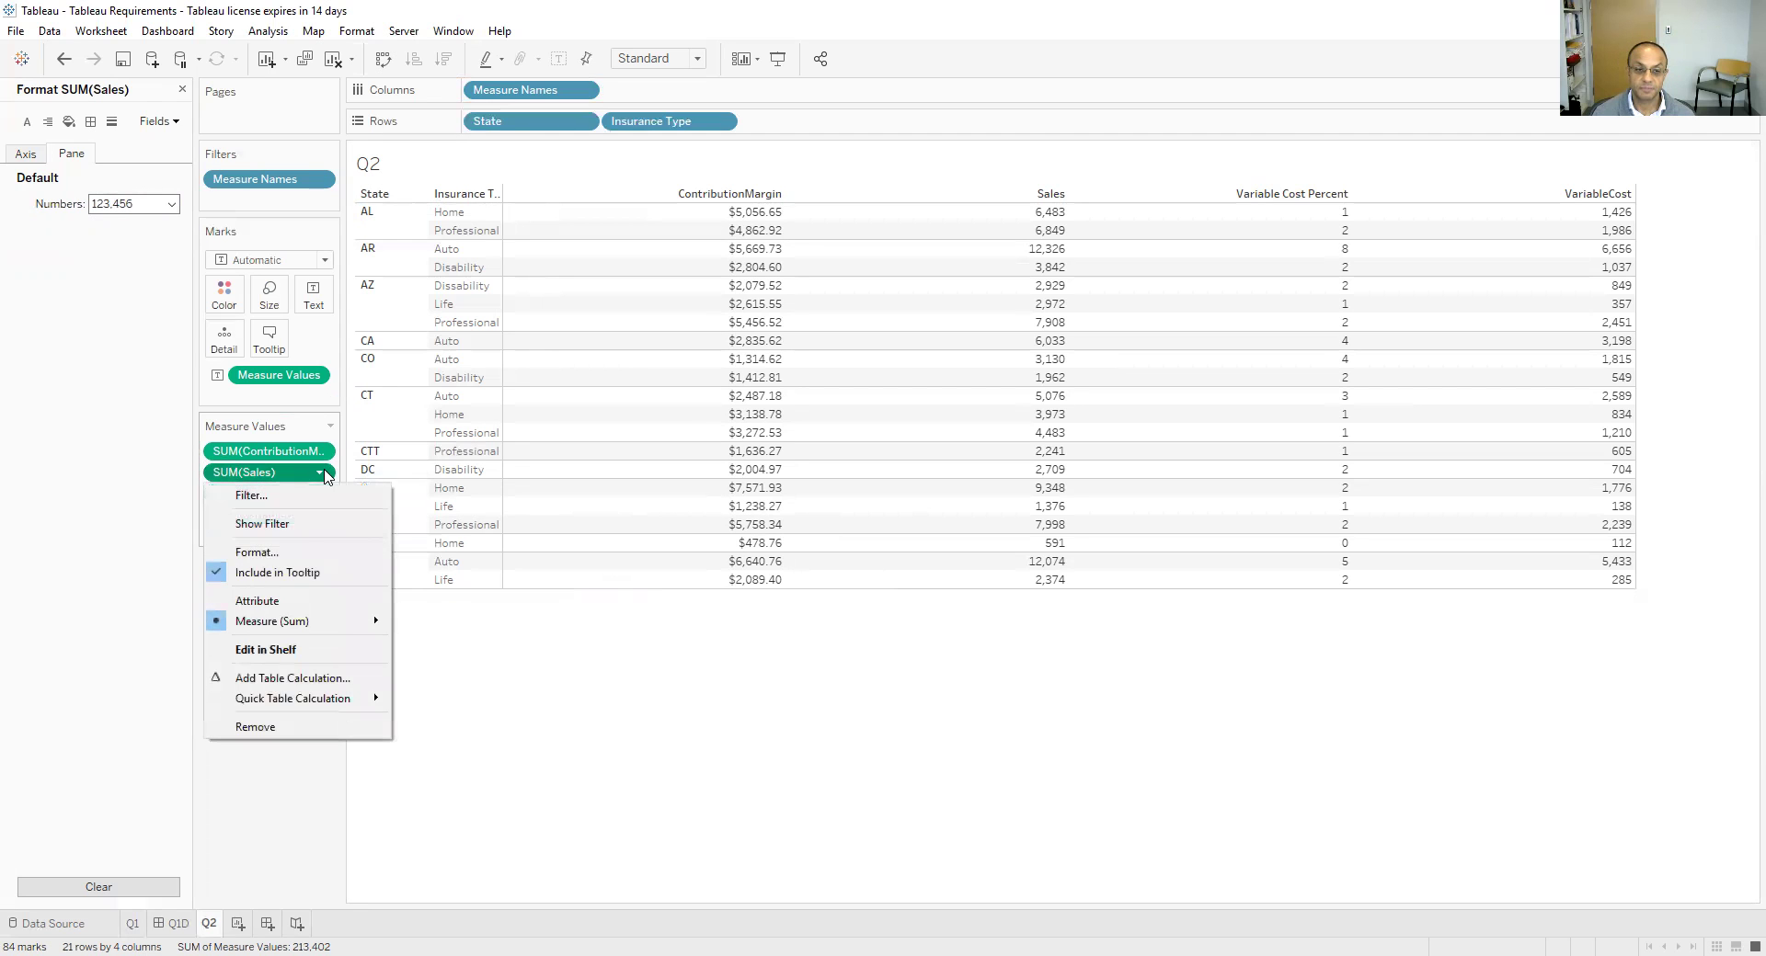
click(286, 553)
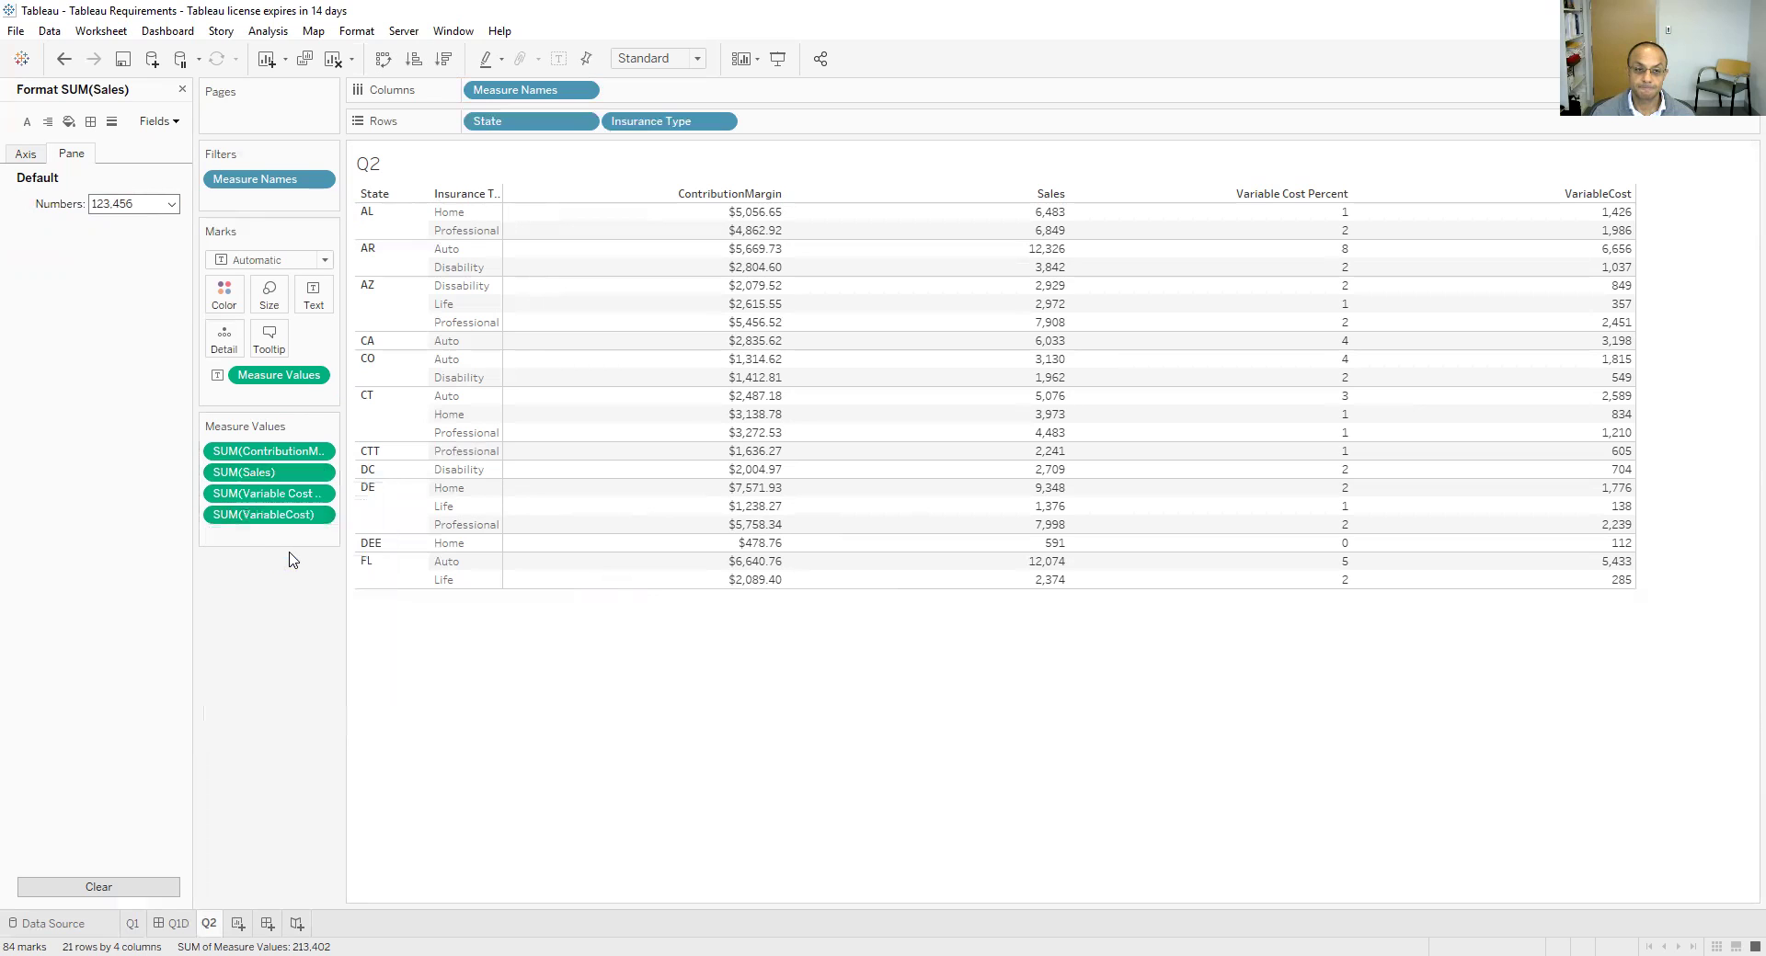
click(170, 204)
click(153, 289)
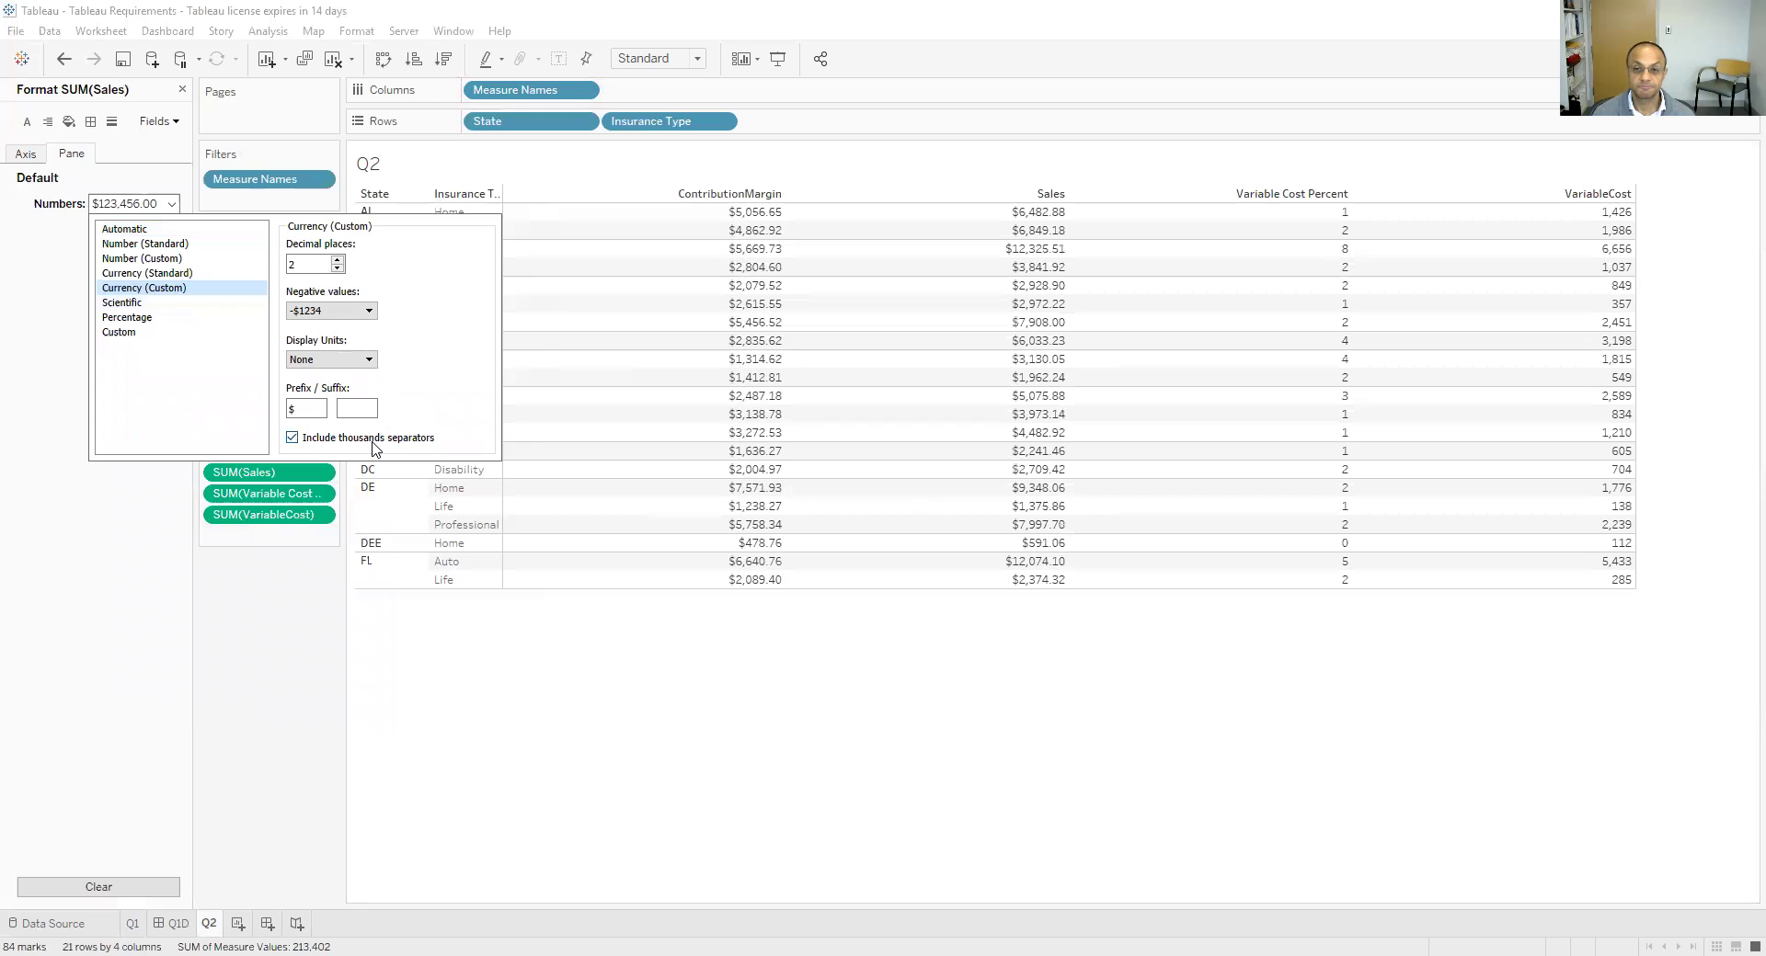
click(558, 642)
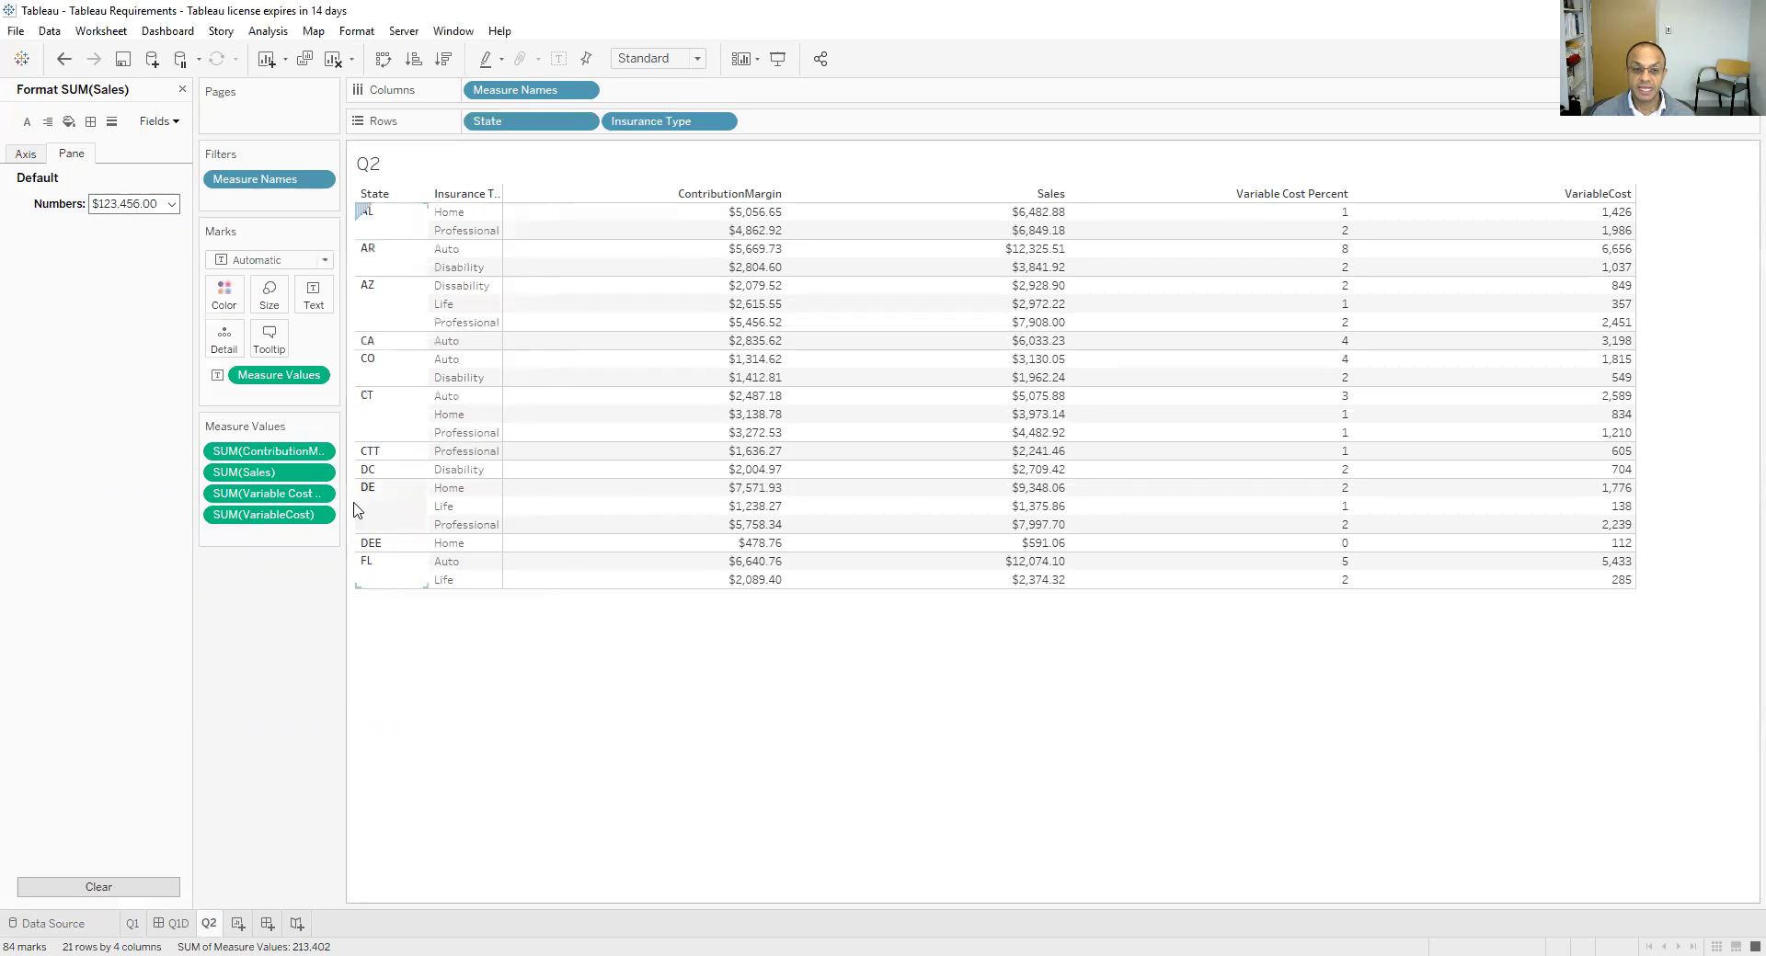
Format the Variable Cost Percent measure as Percentage with 0 decimal places
click(306, 498)
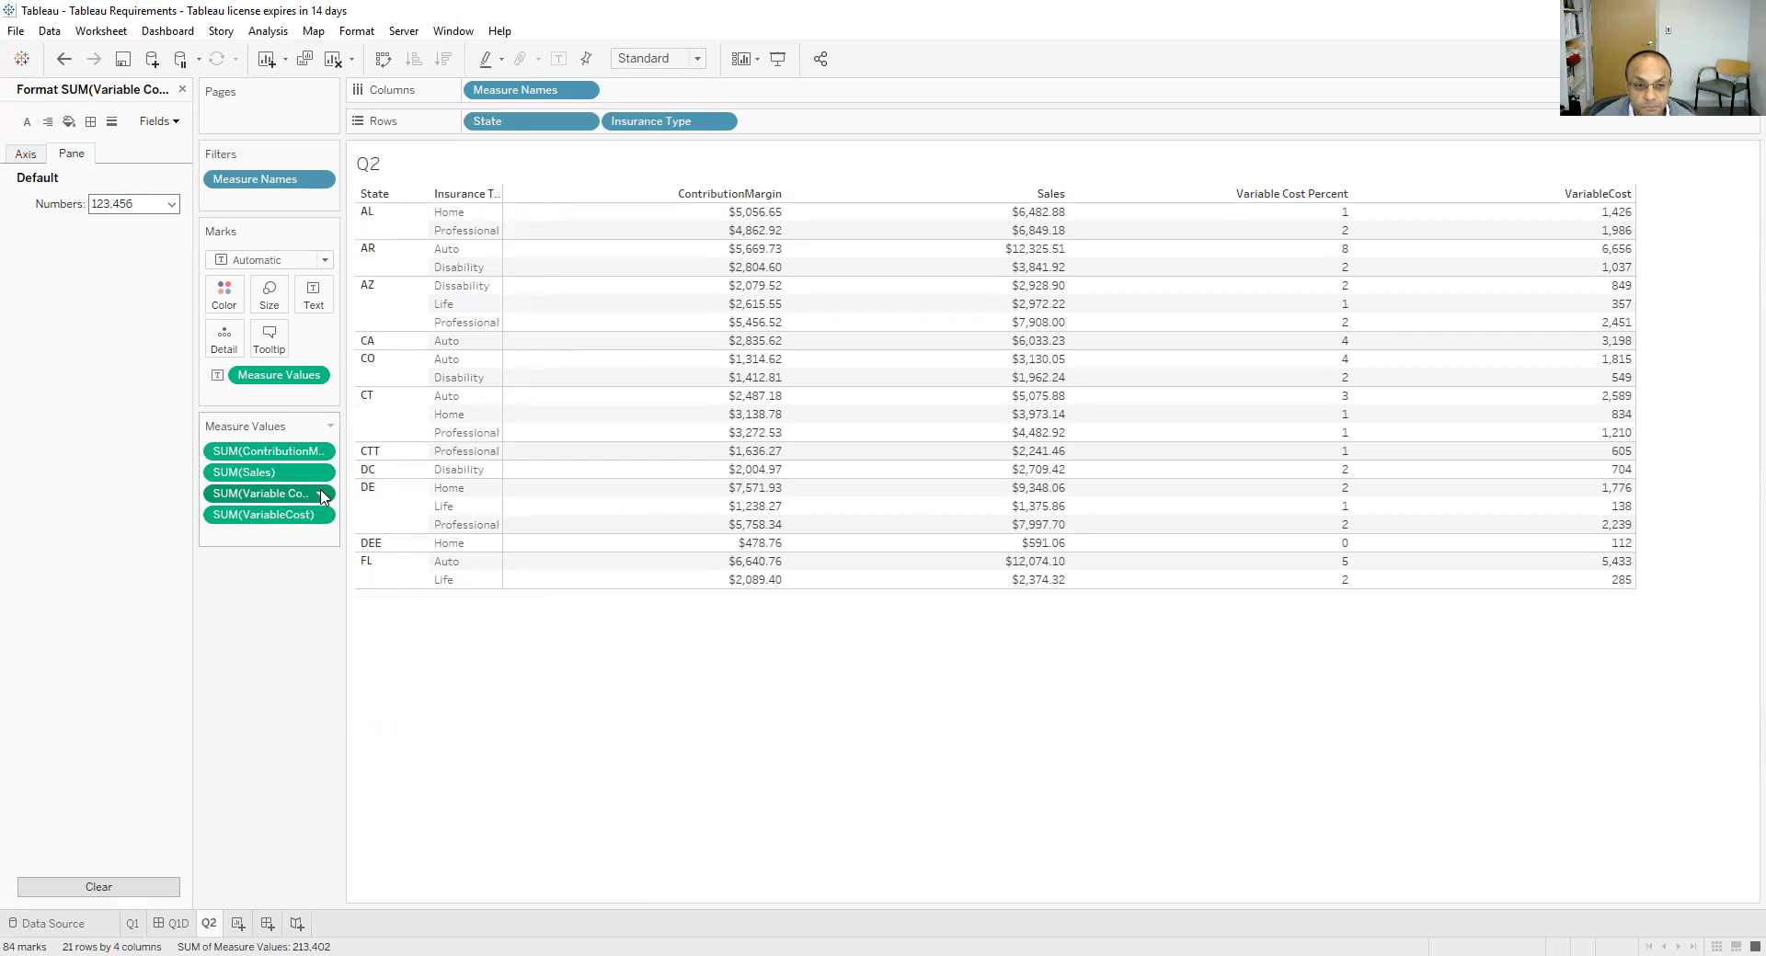
click(322, 497)
click(295, 587)
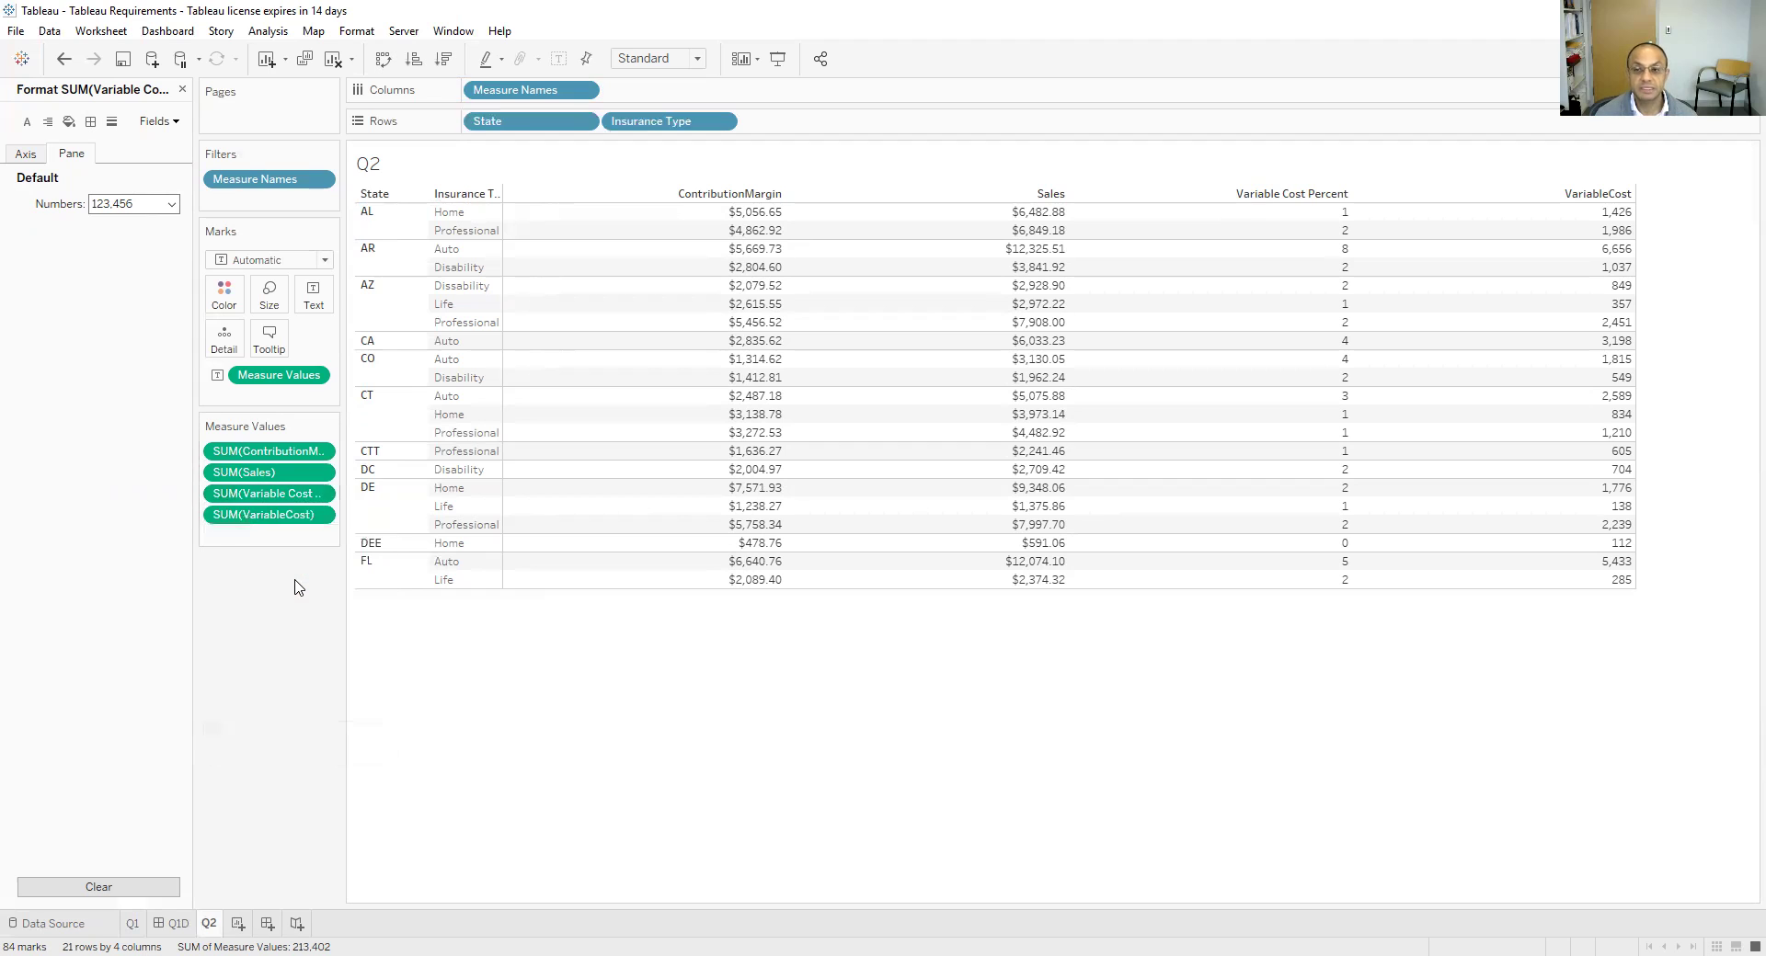
click(322, 494)
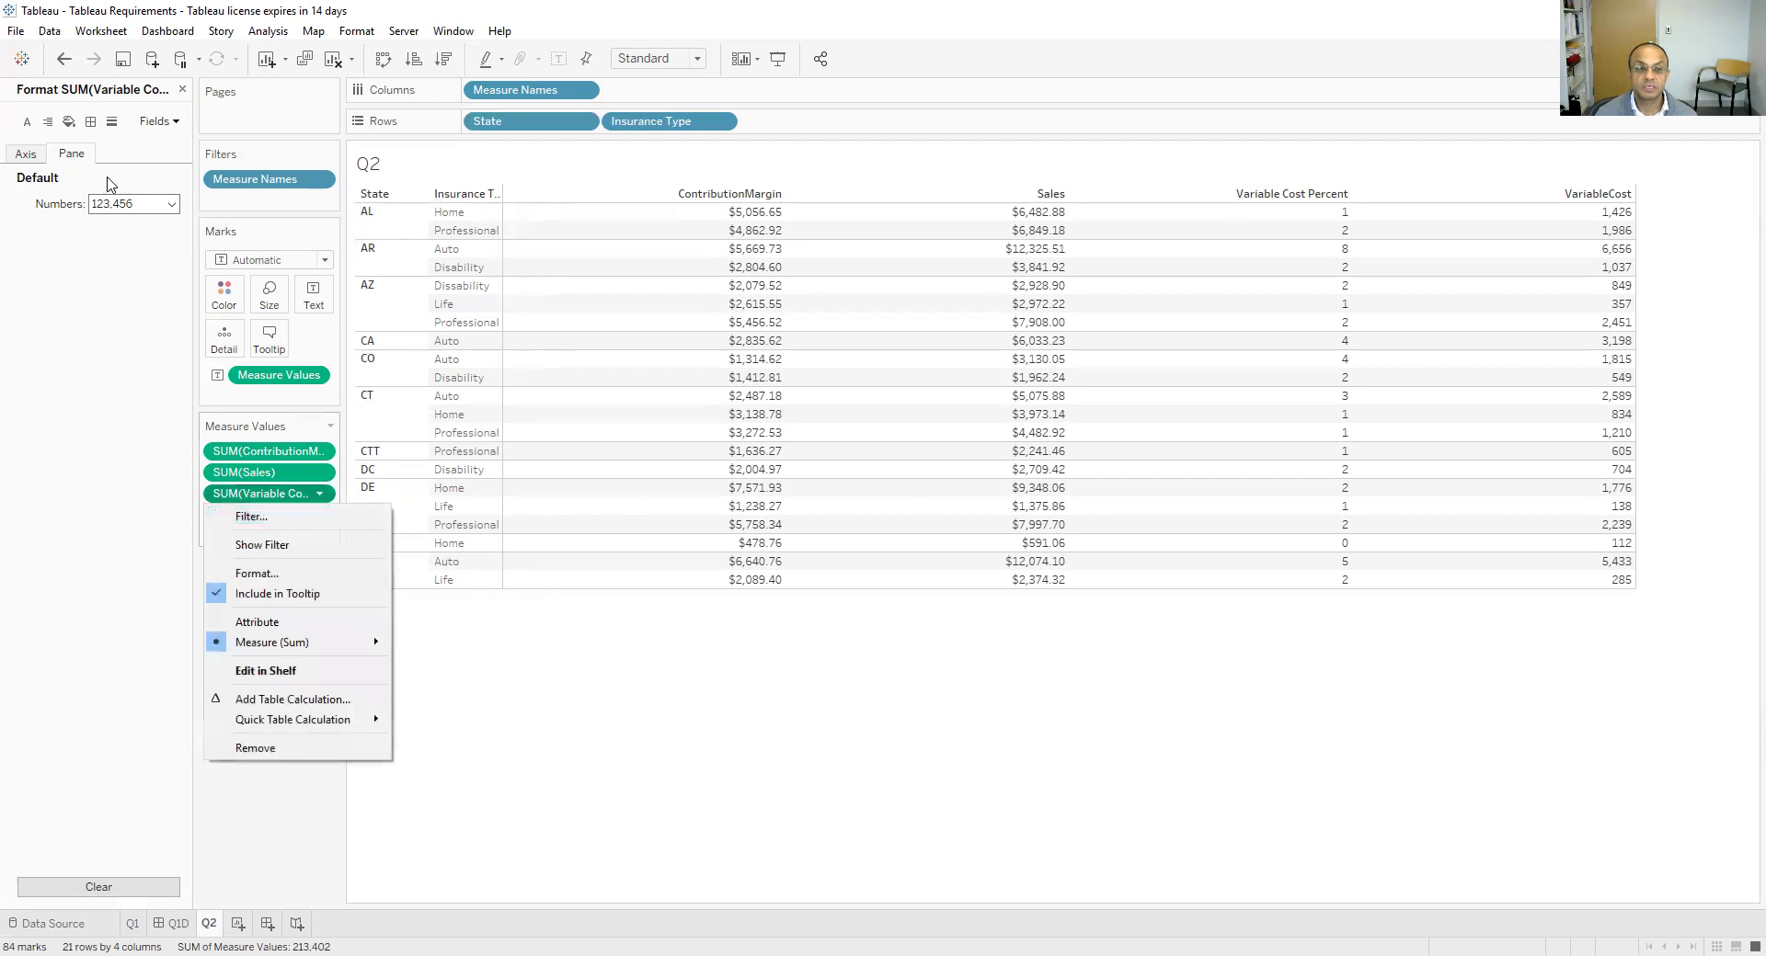
click(138, 279)
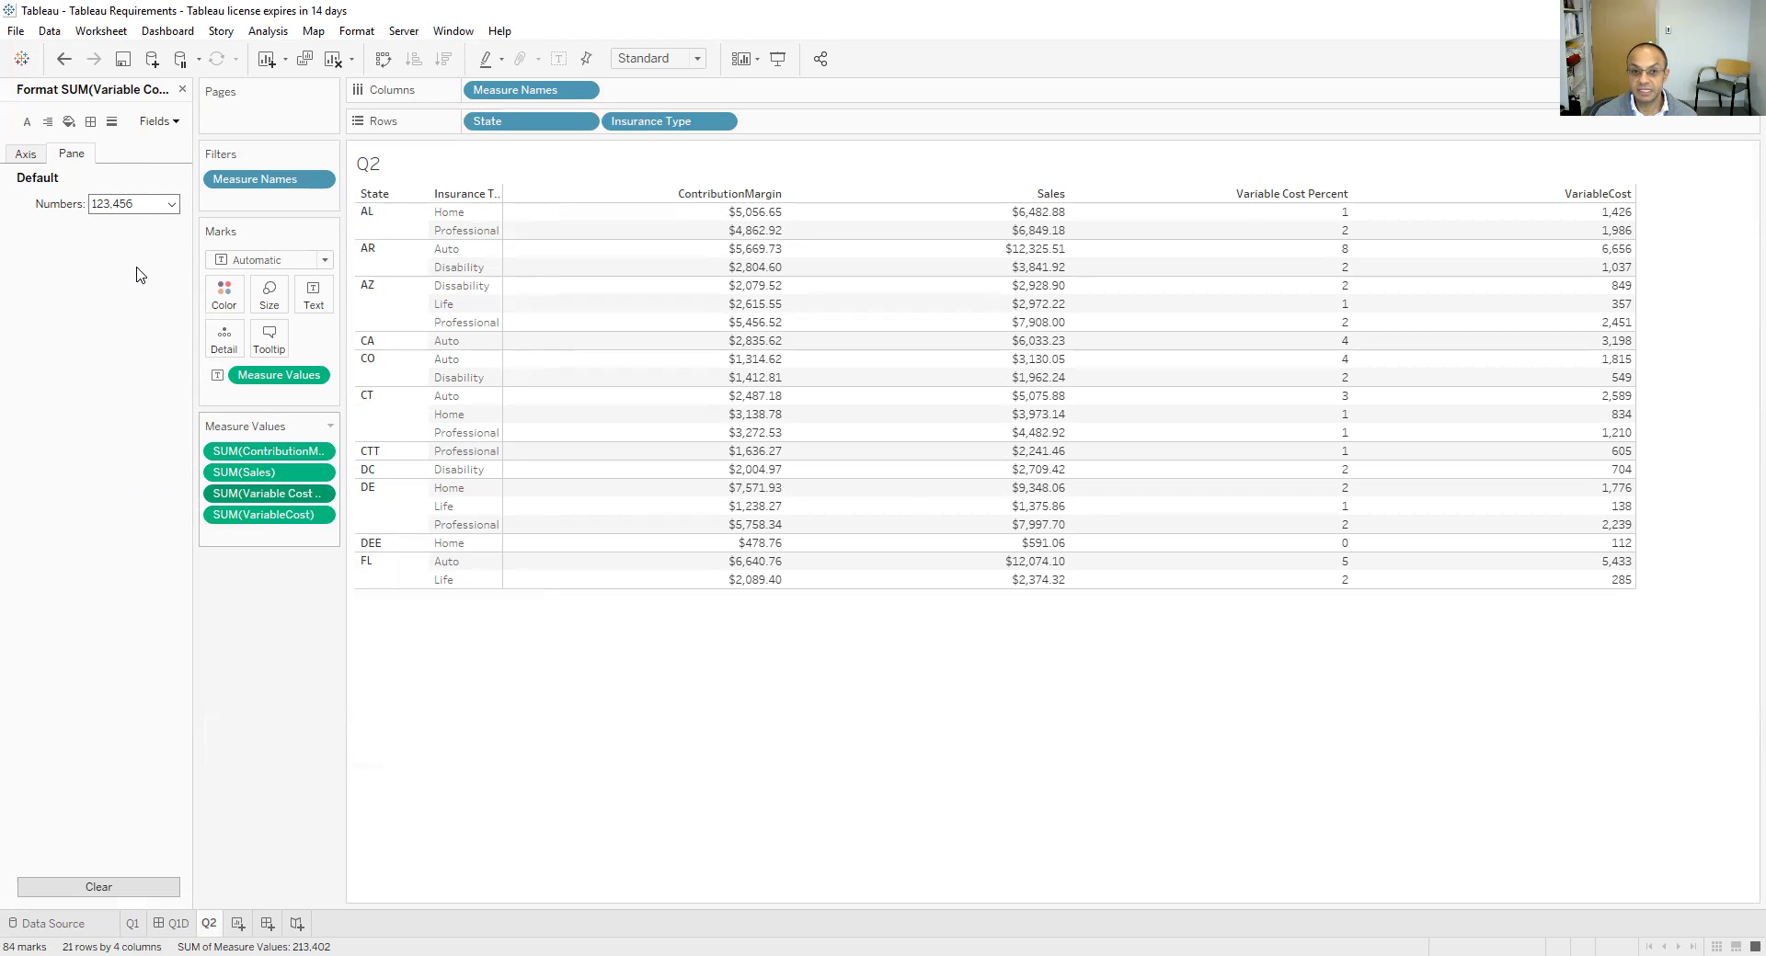
click(172, 206)
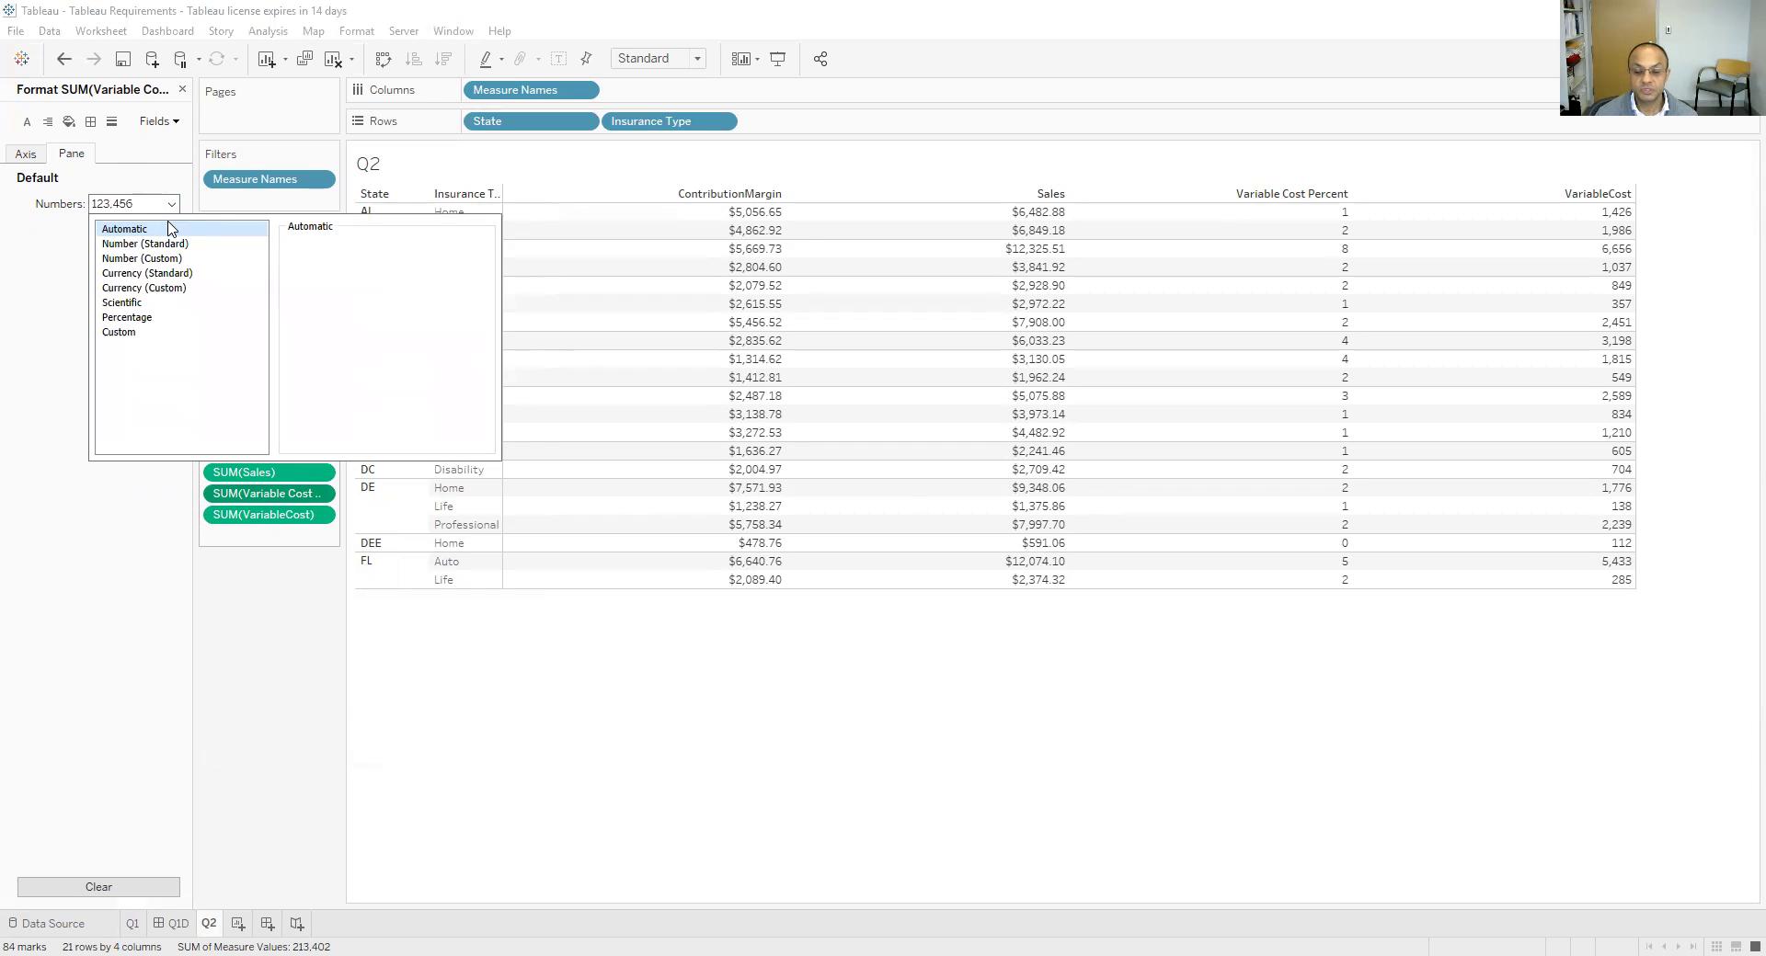
click(129, 318)
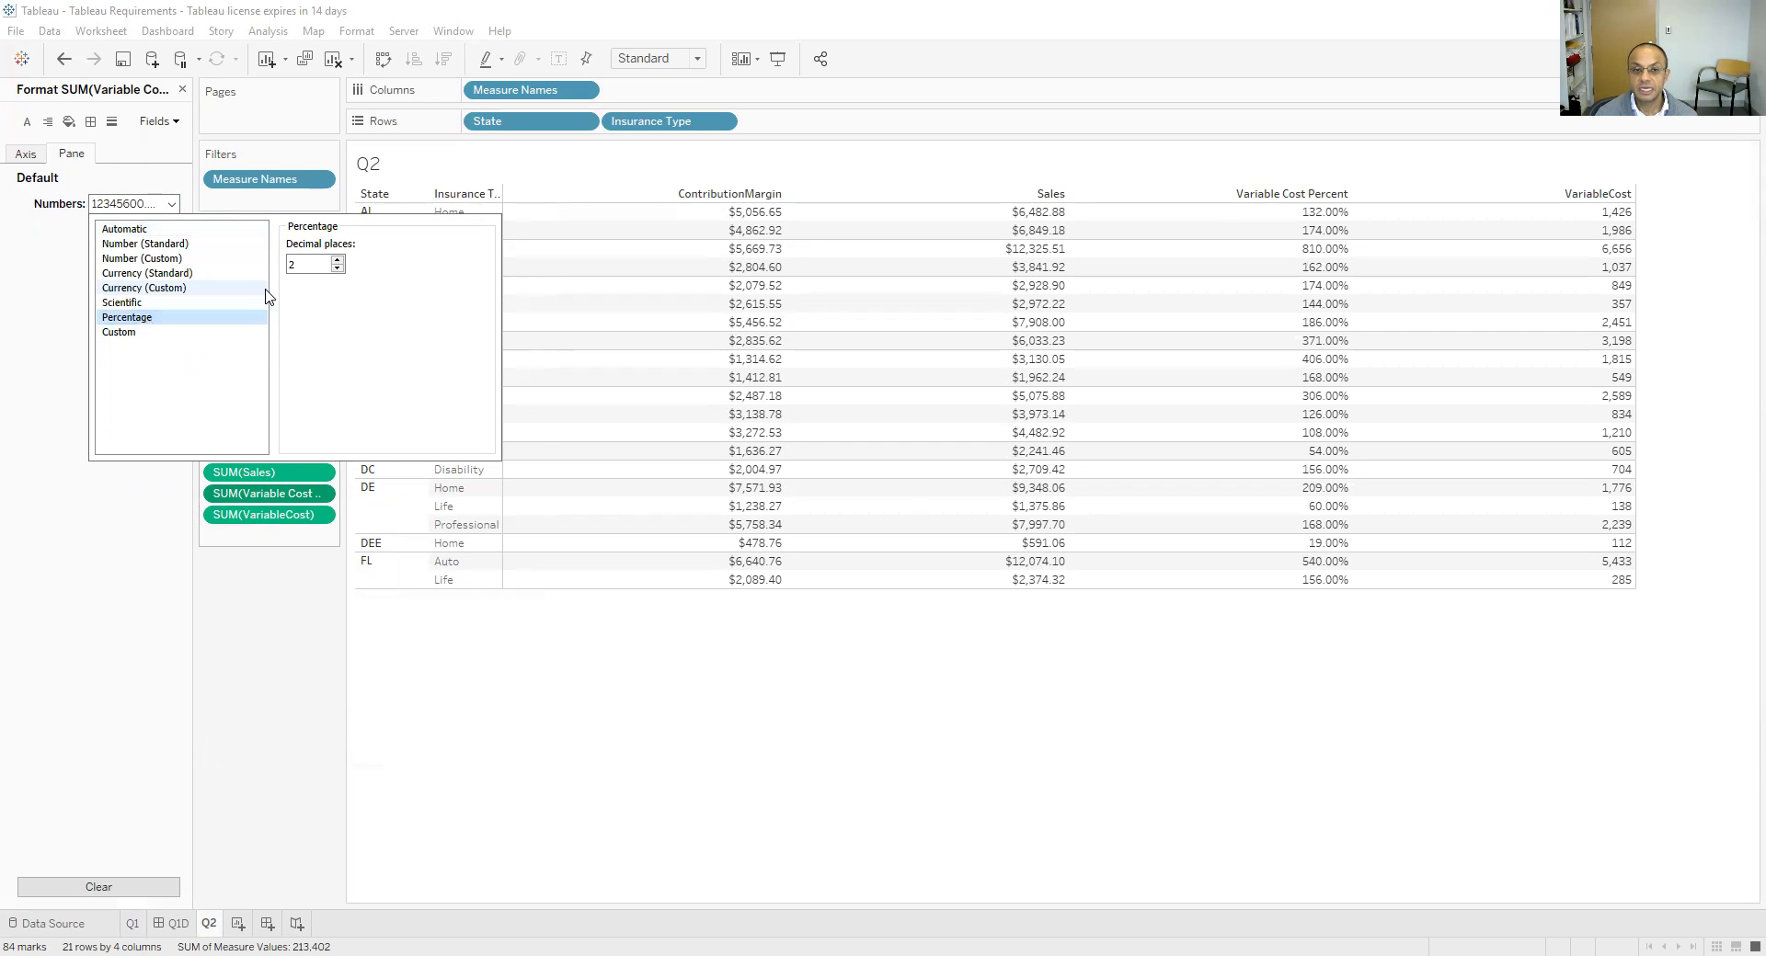
click(338, 269)
click(338, 269)
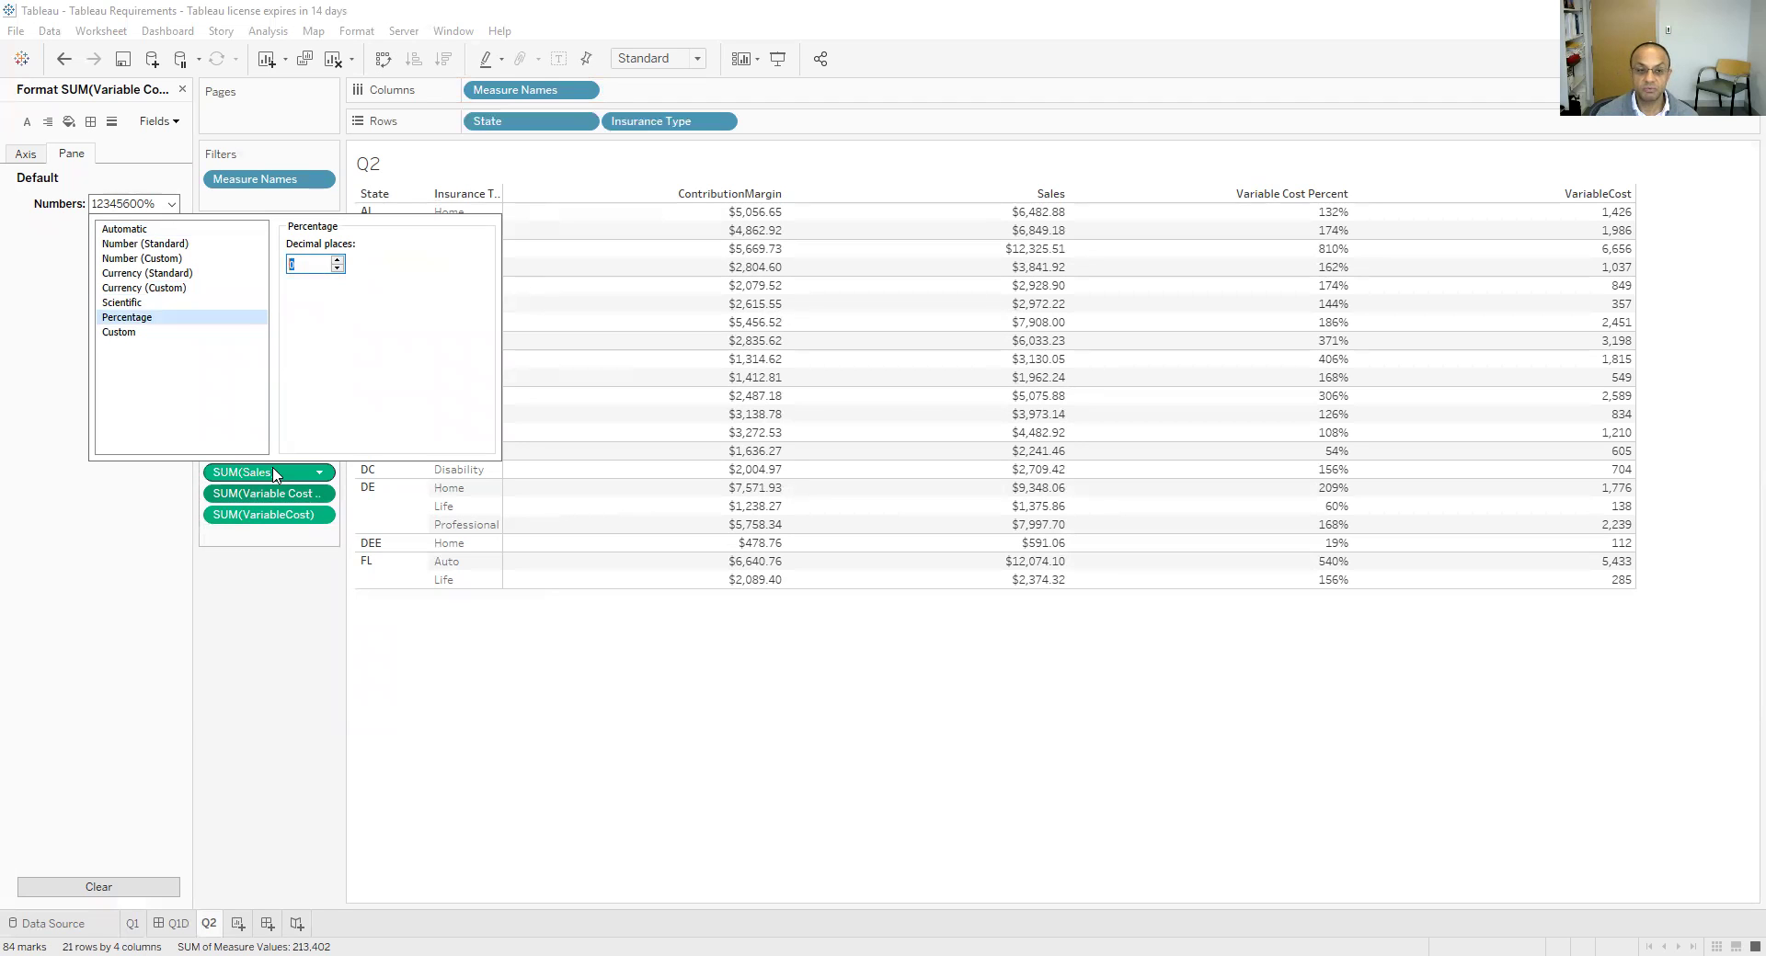
Change the aggregation of the Variable Cost Percent measure to Median
click(321, 495)
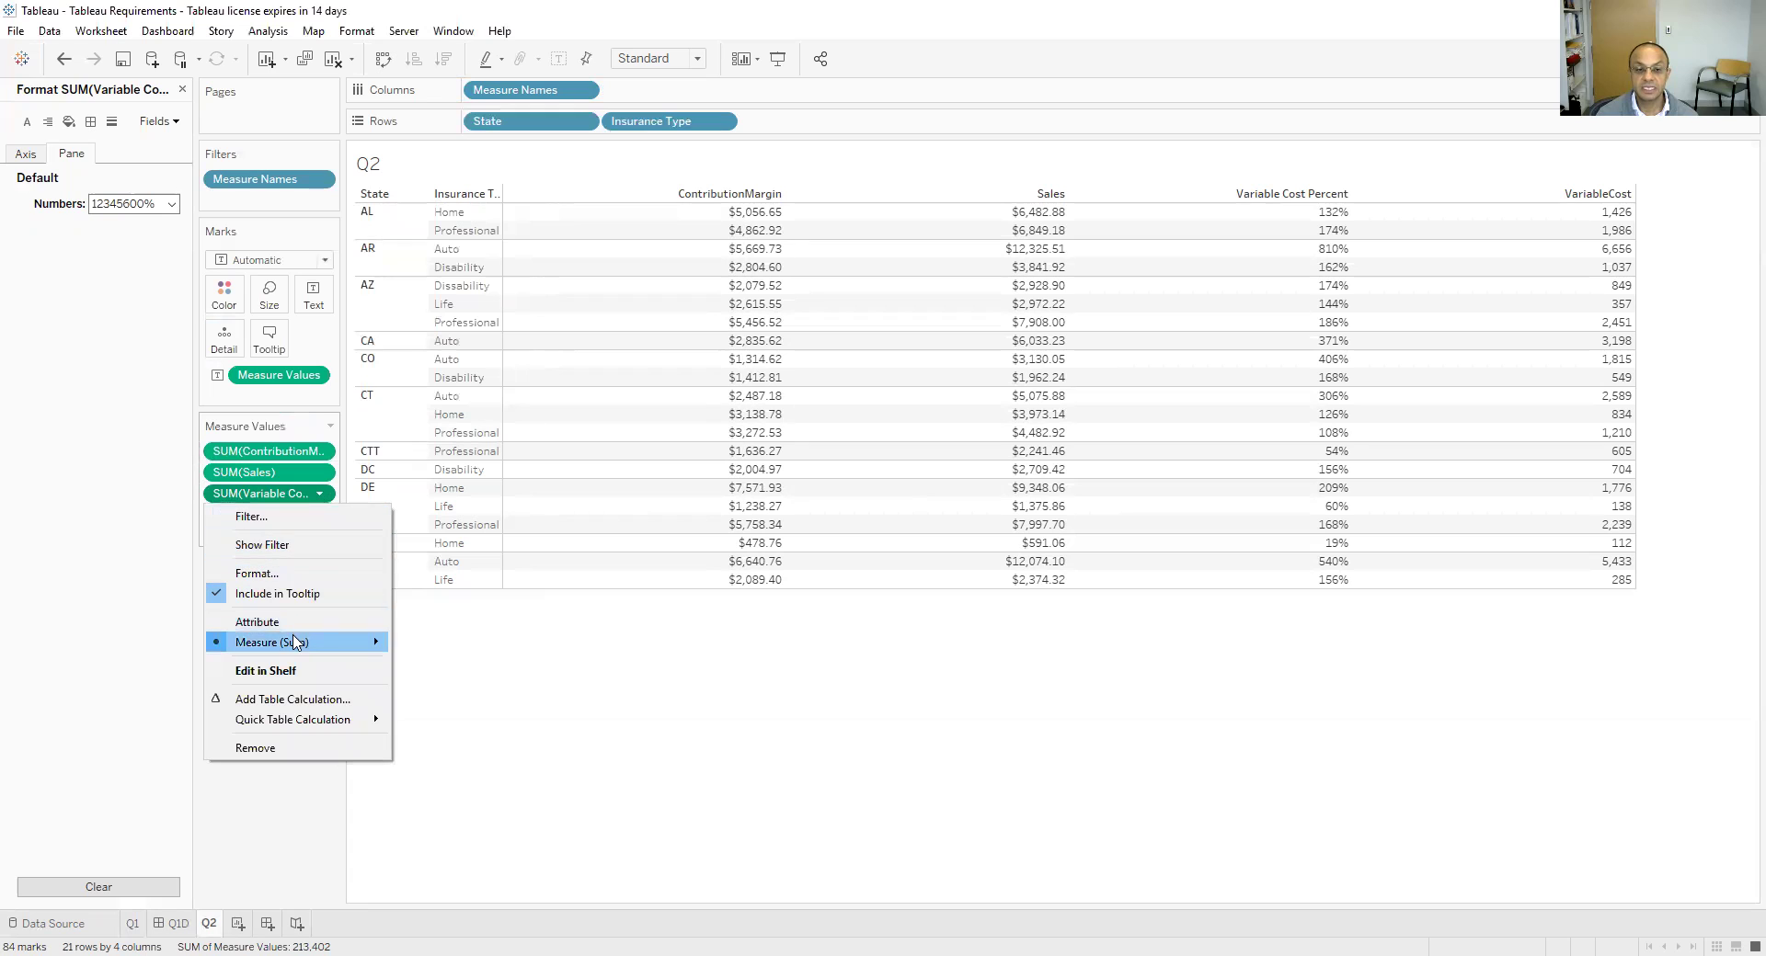
mouse_move(293, 646)
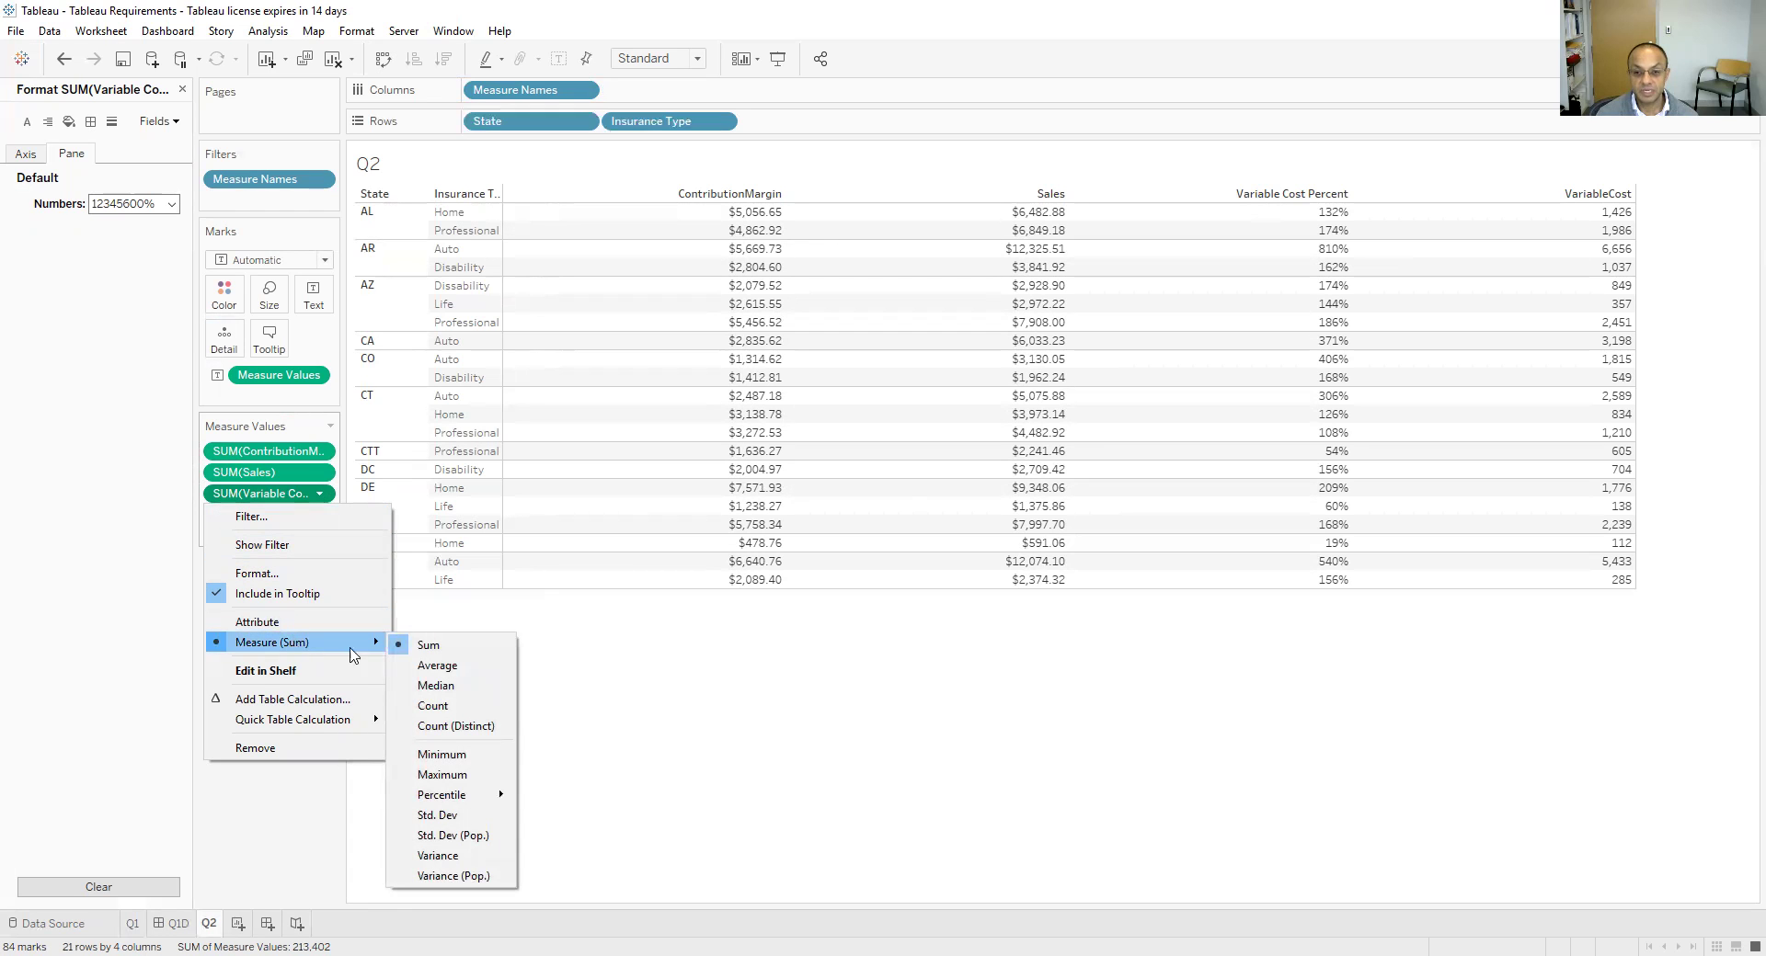
click(428, 685)
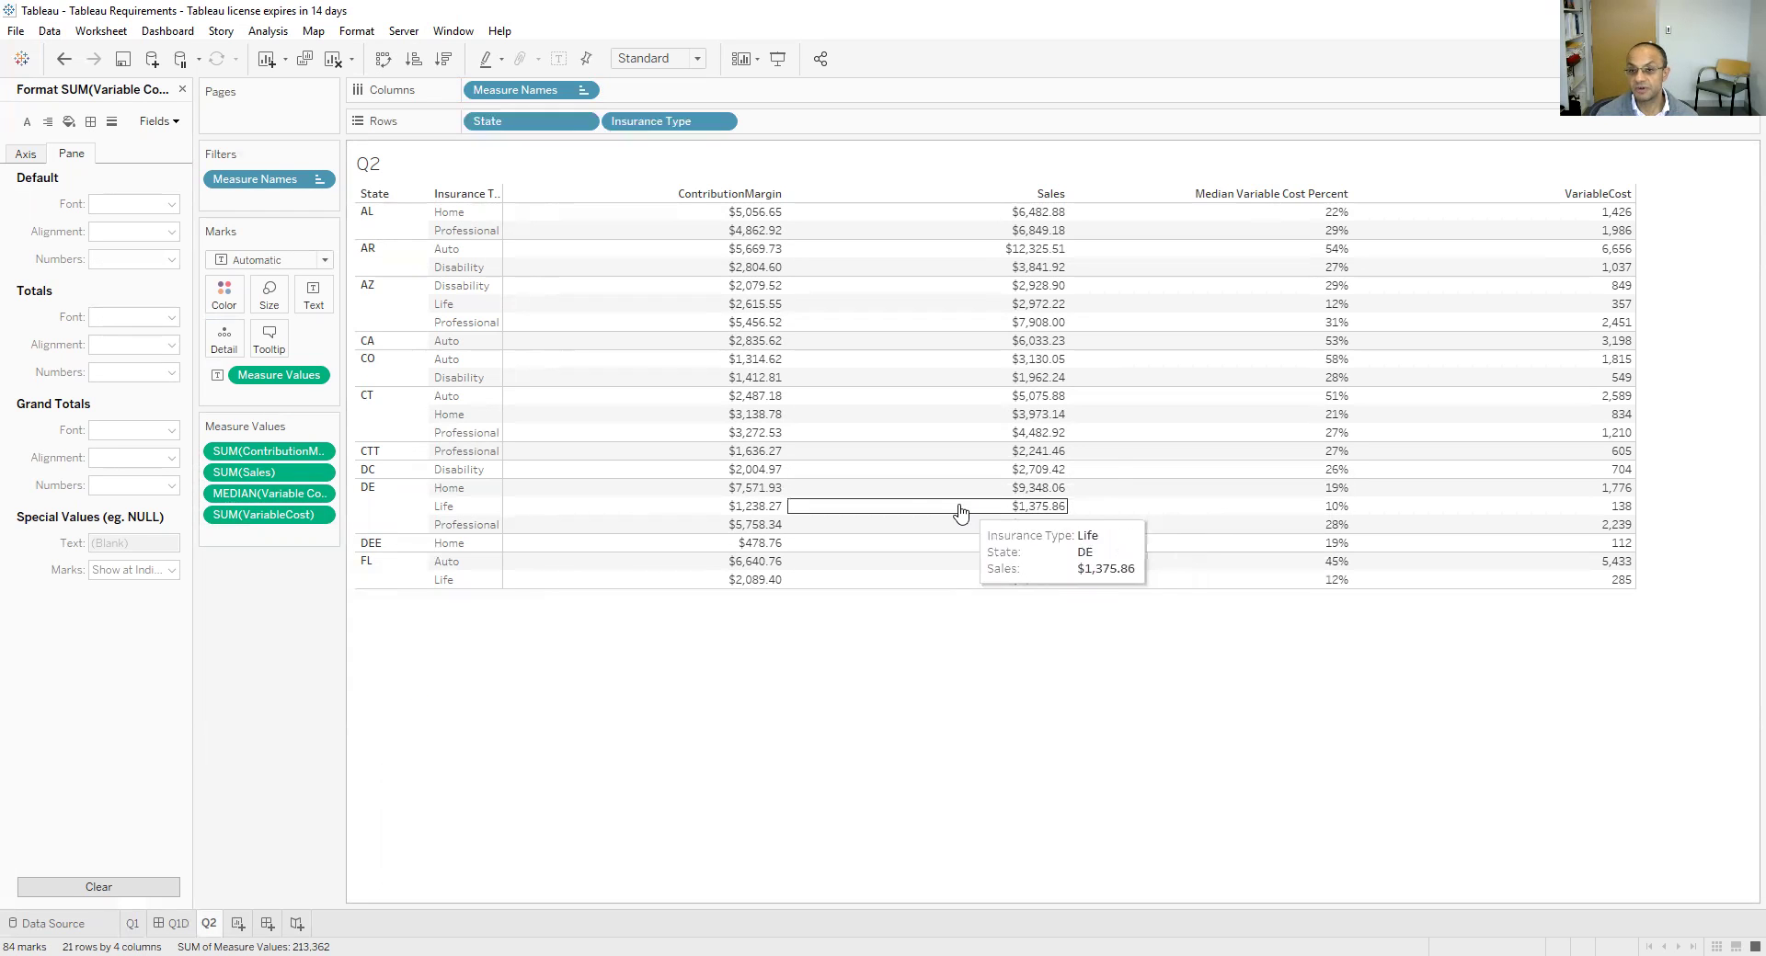
Format the VariableCost measure as Currency (Custom) with two decimal places, thousands separators and a $ prefix
click(319, 515)
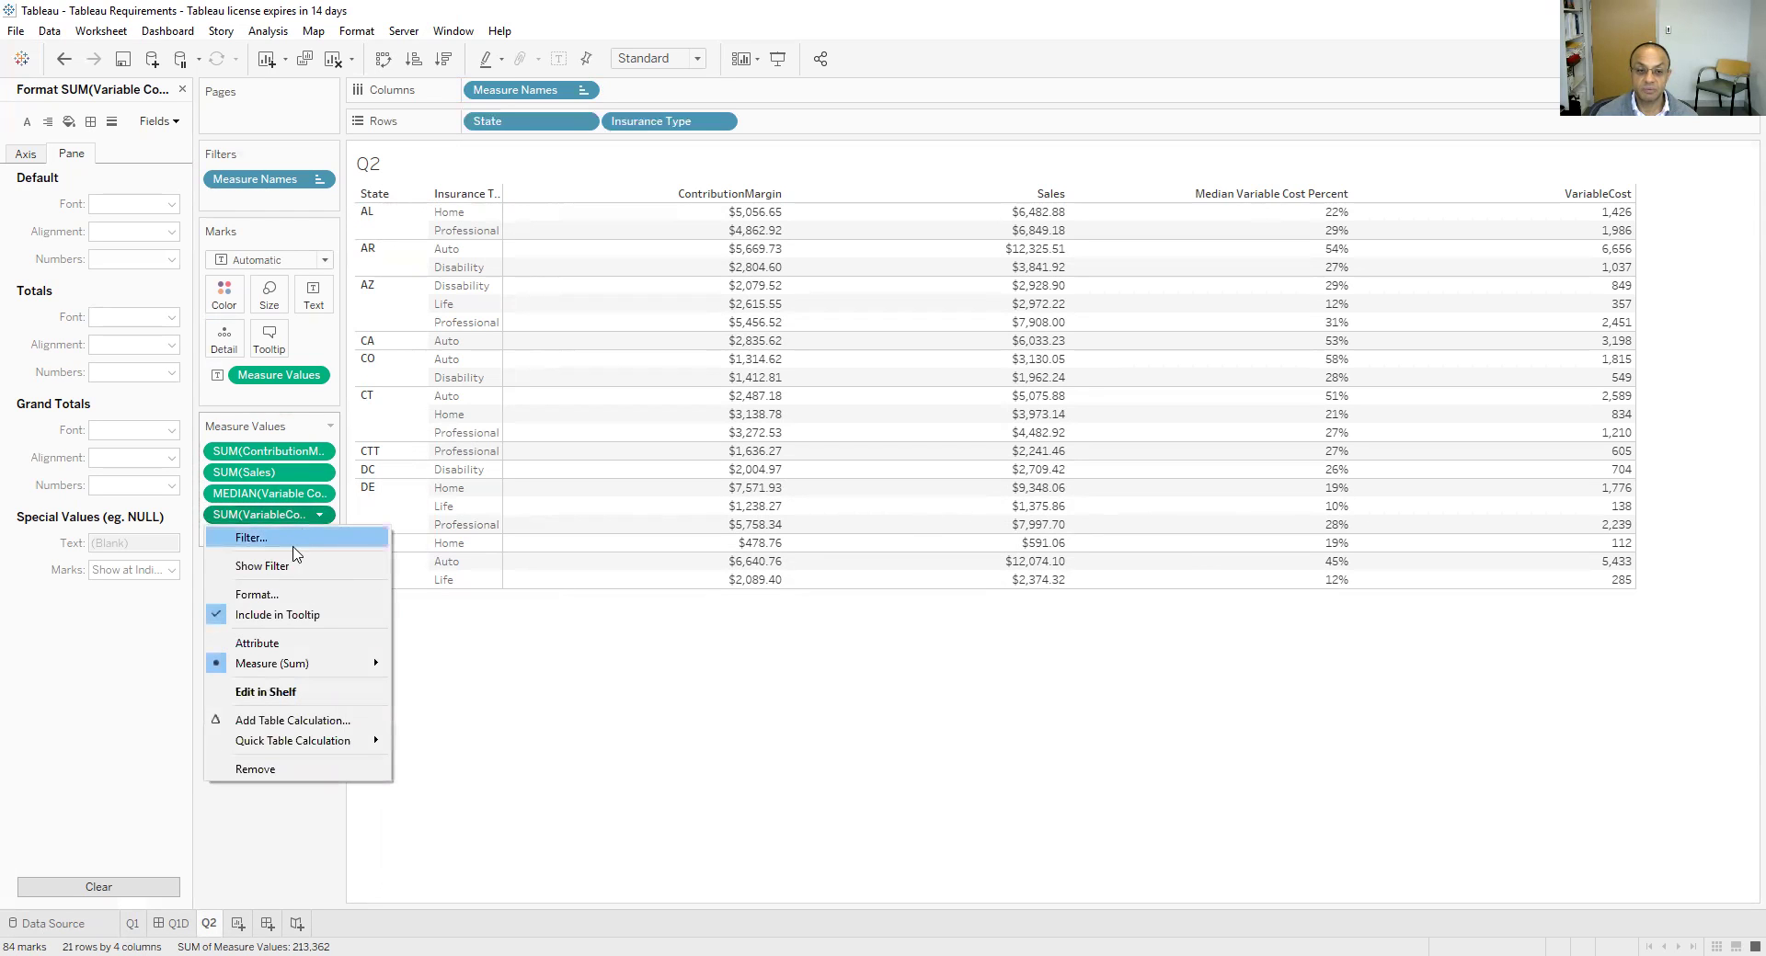
click(276, 595)
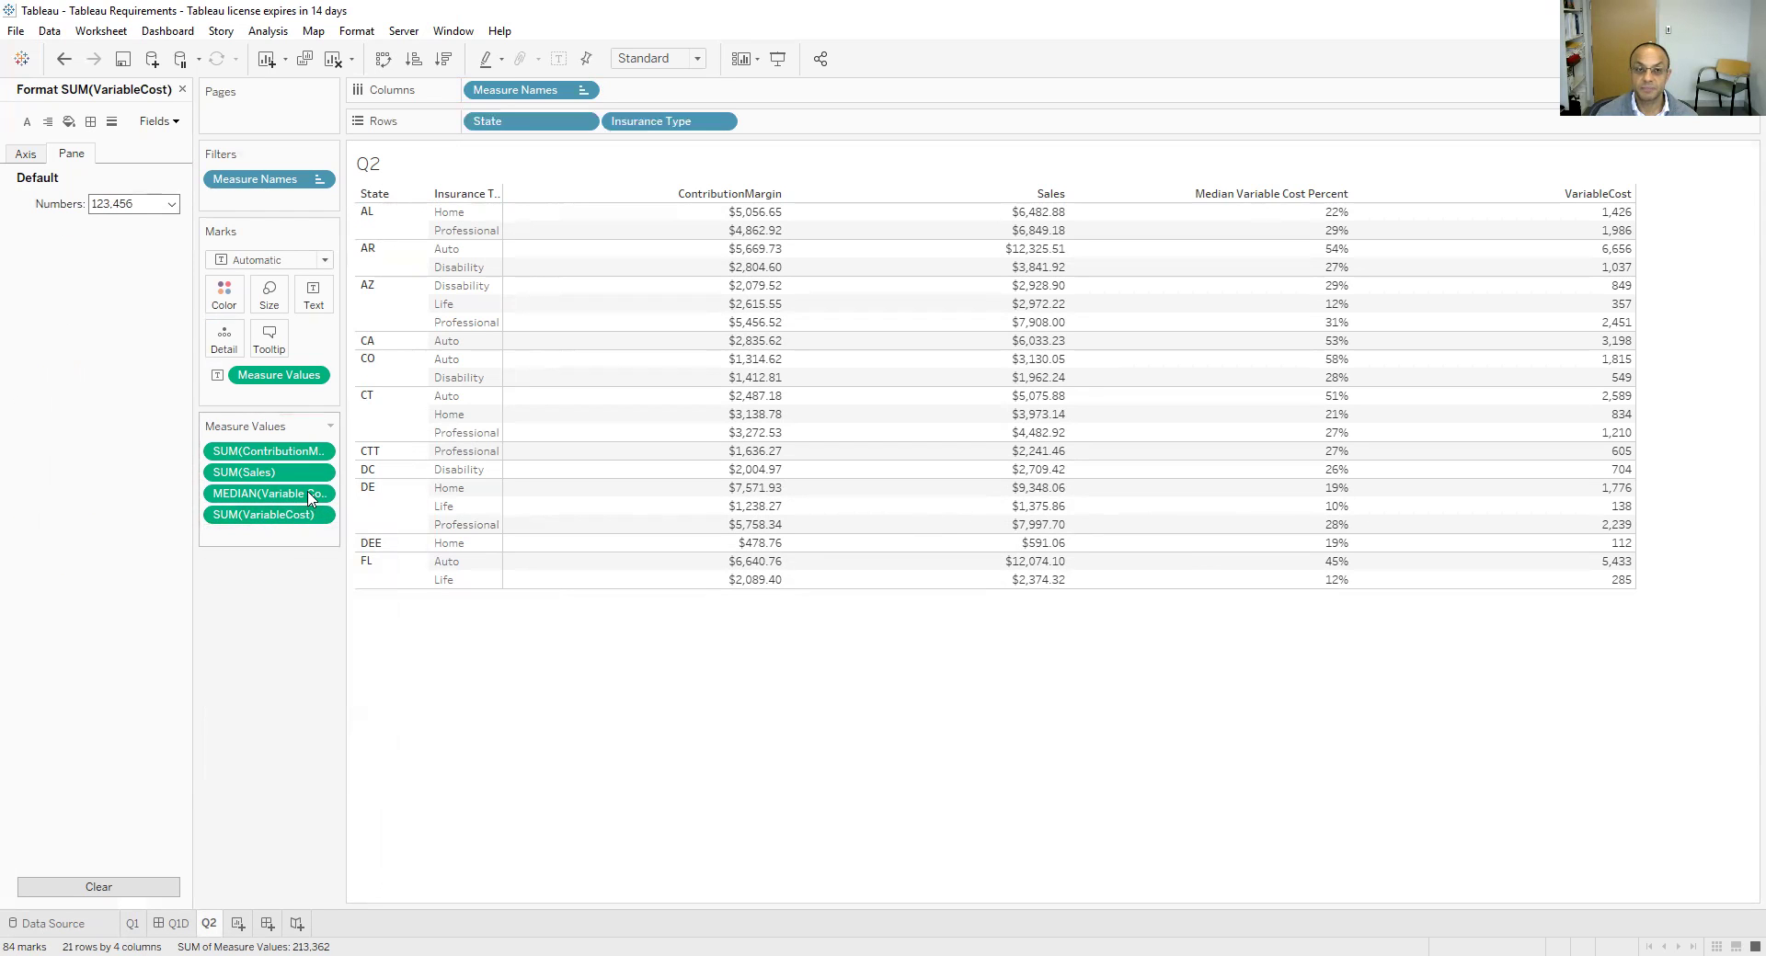
click(173, 204)
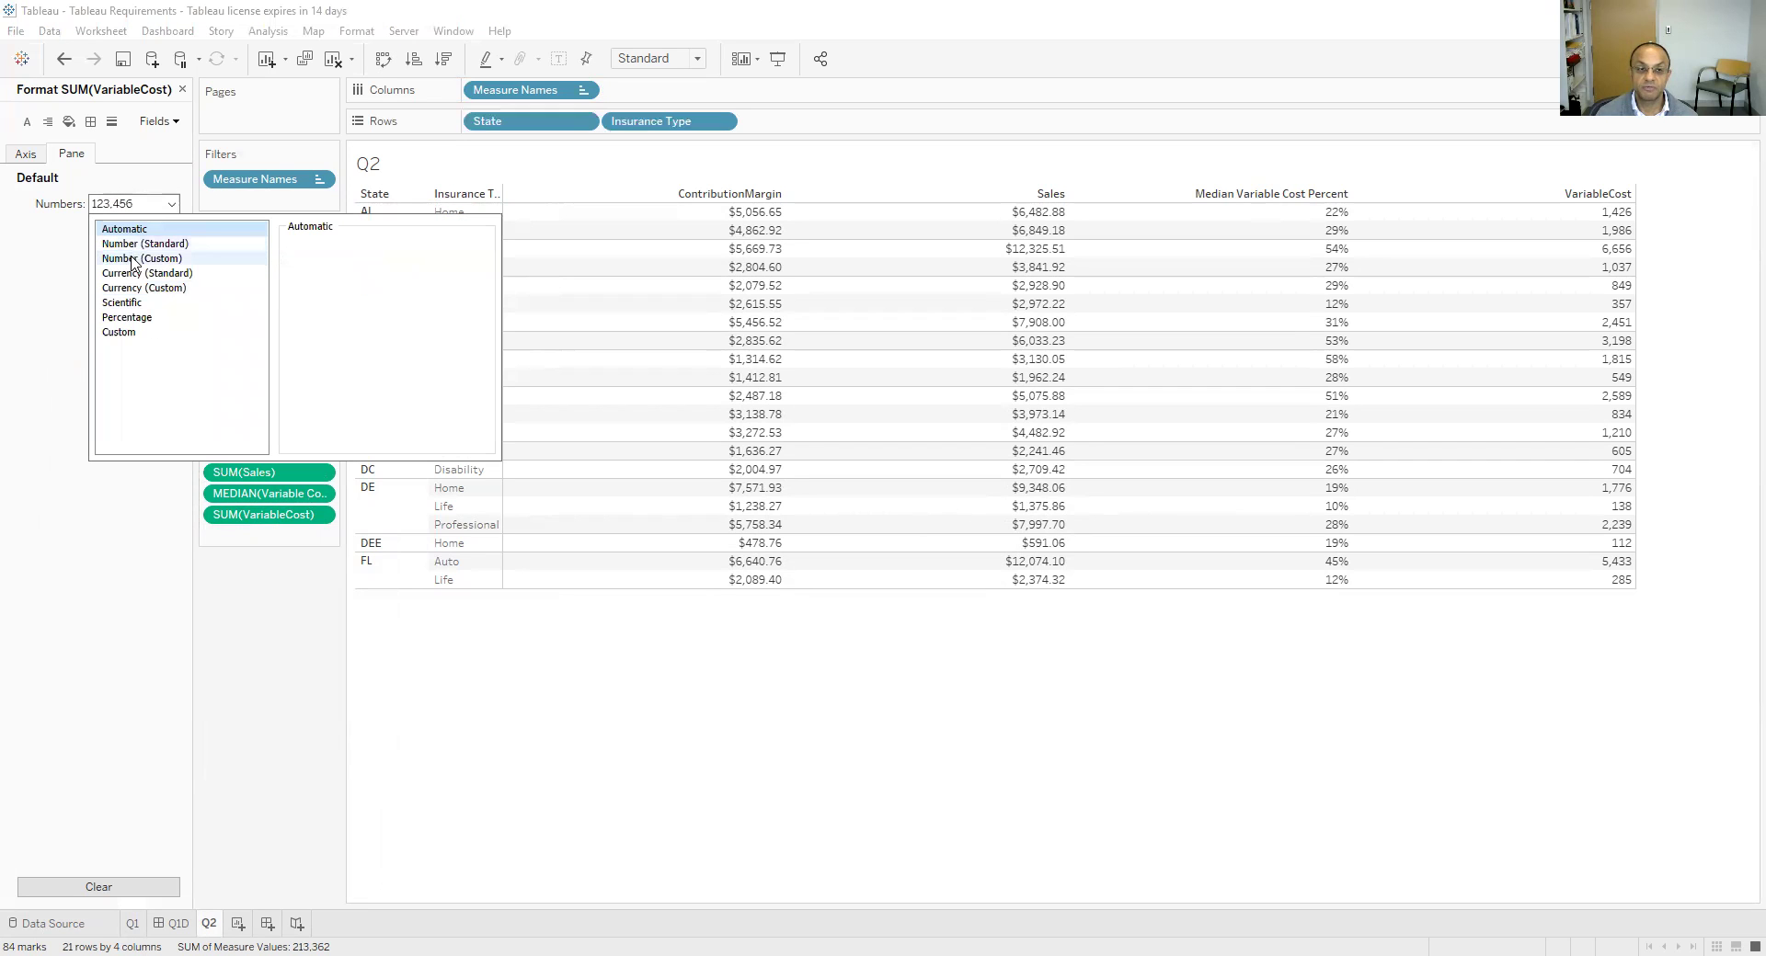
click(127, 276)
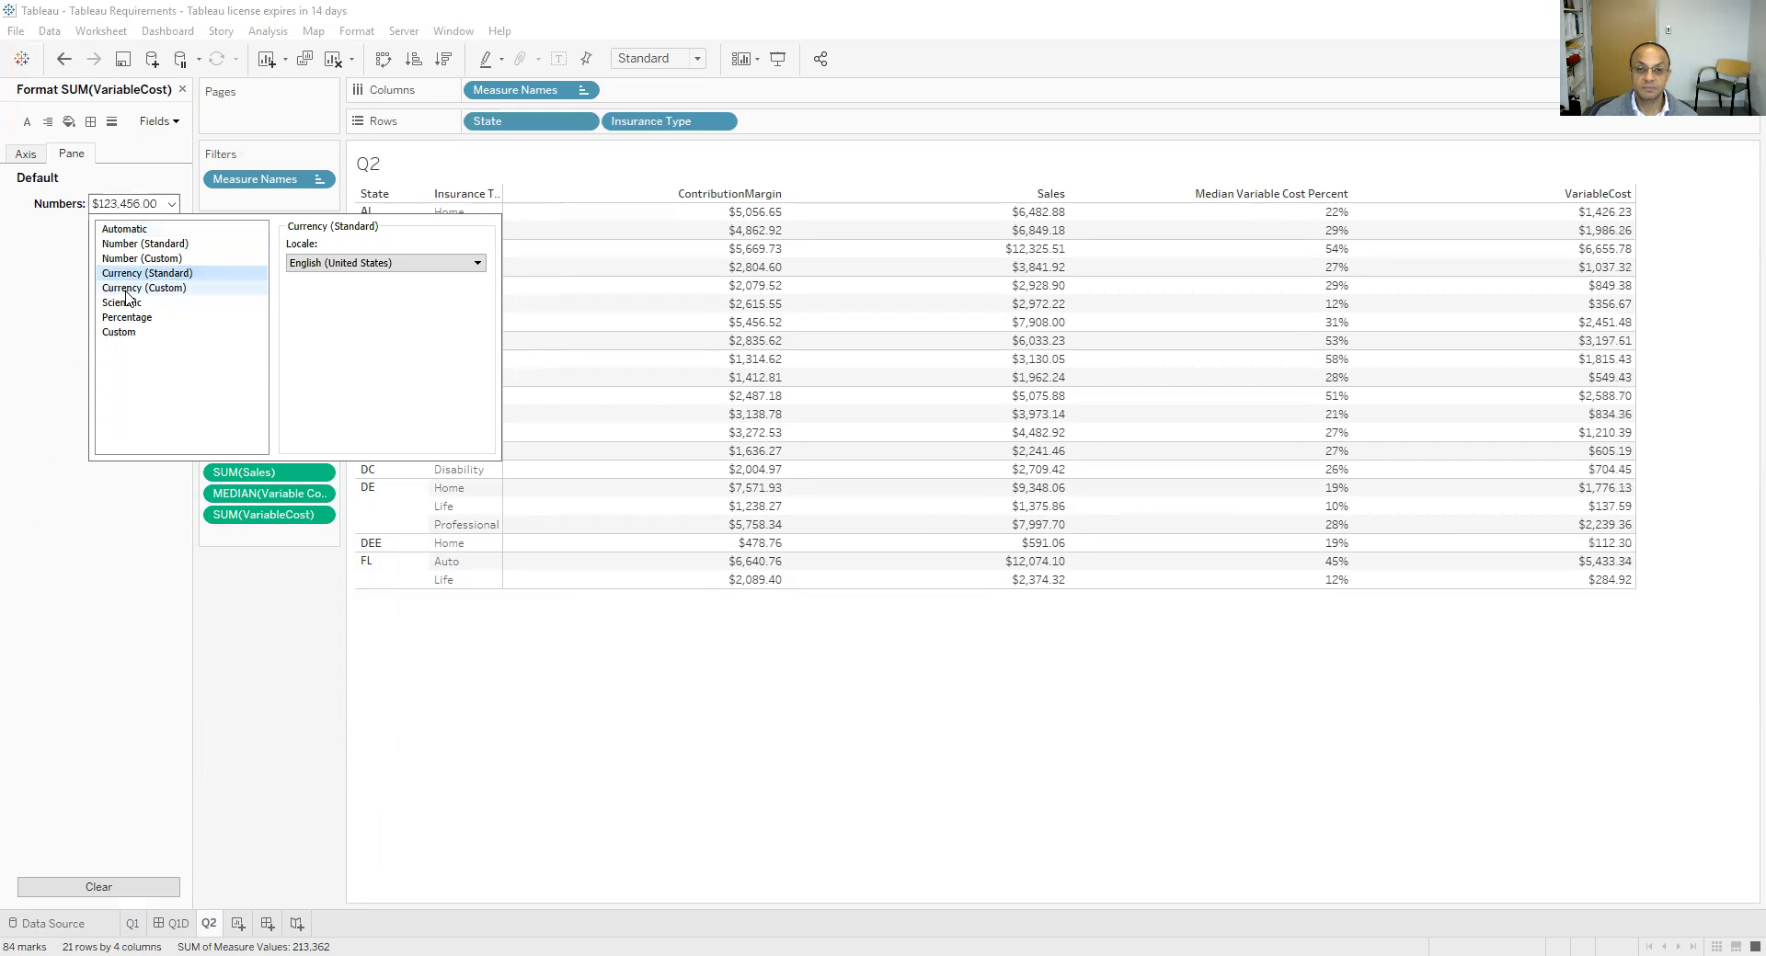
click(129, 287)
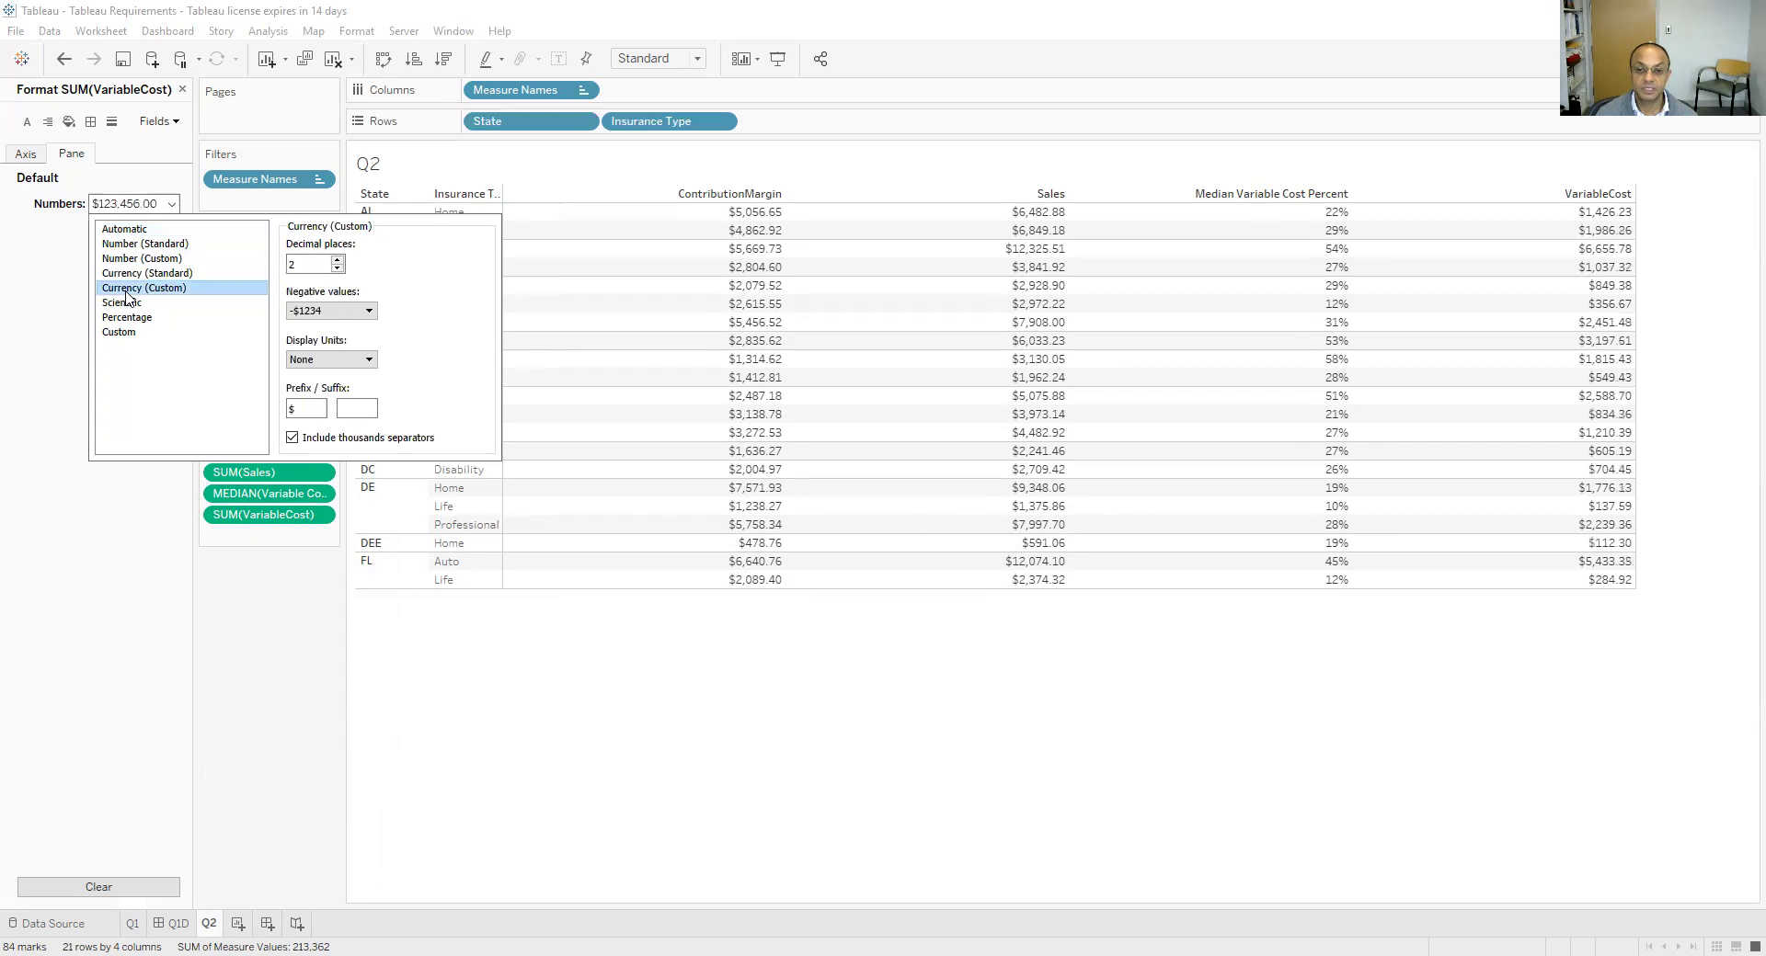
click(888, 716)
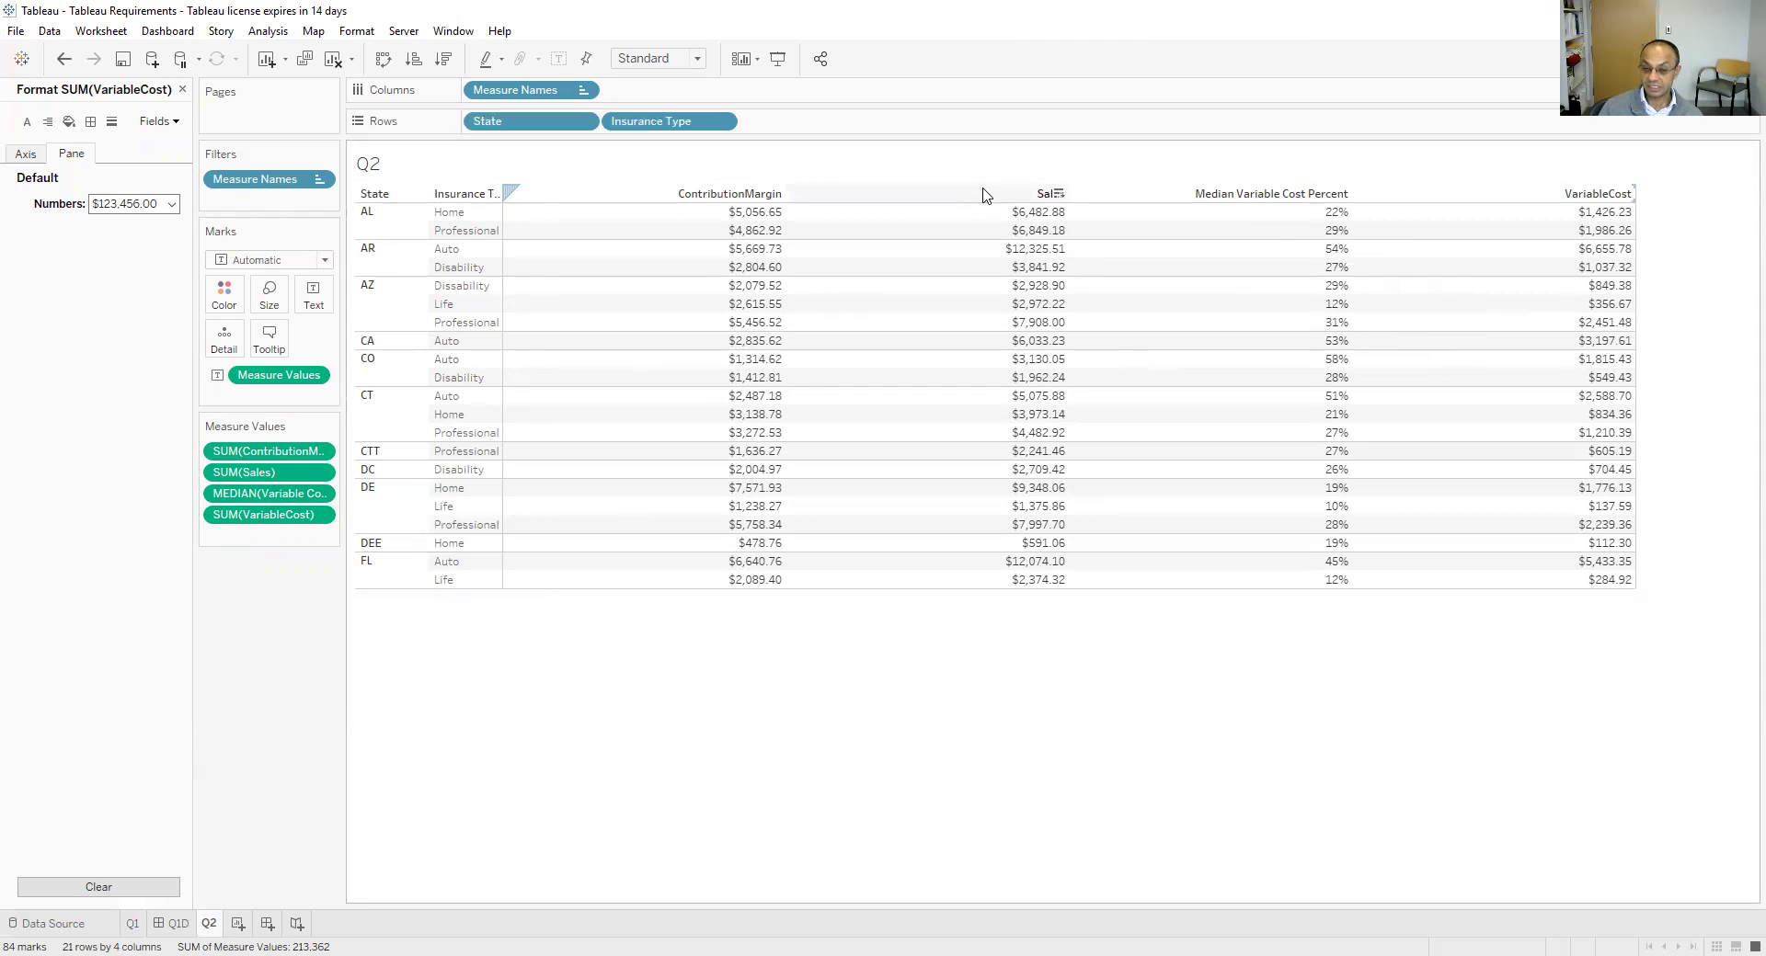
Reorder the table's value columns so that Sales comes first and VariableCost second, ahead of ContributionMargin, and clear the column selection
drag(983, 194, 596, 200)
drag(855, 189, 635, 197)
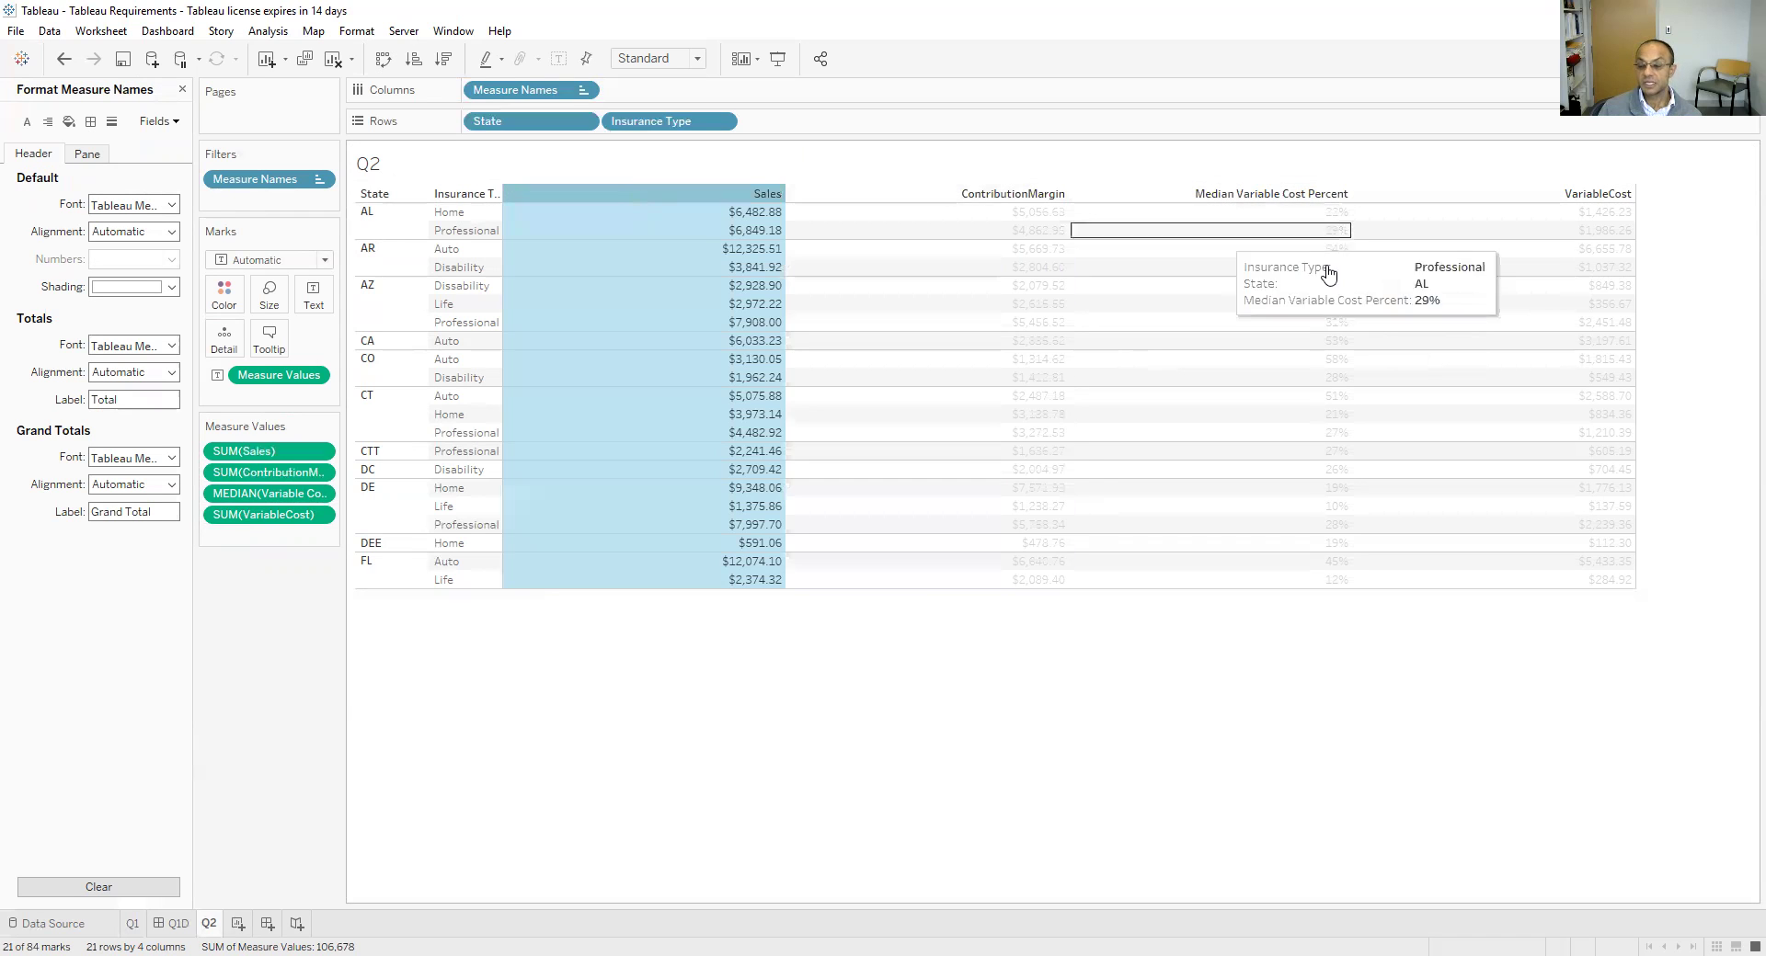
click(1525, 344)
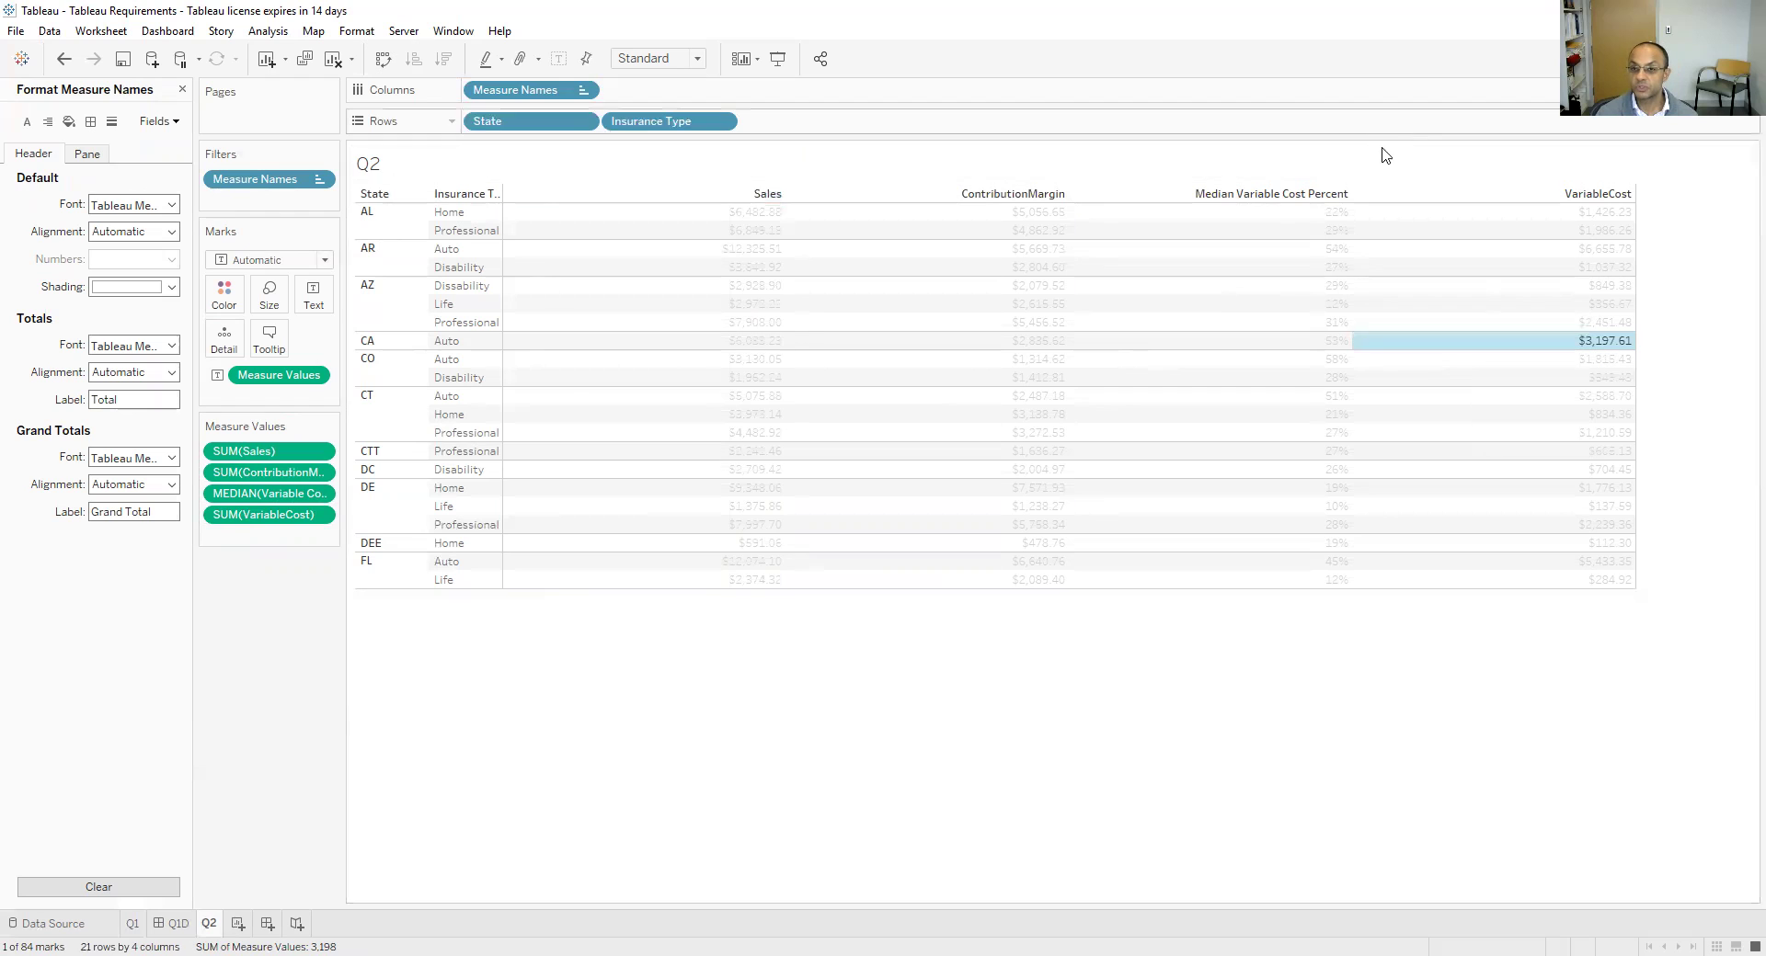
click(1413, 195)
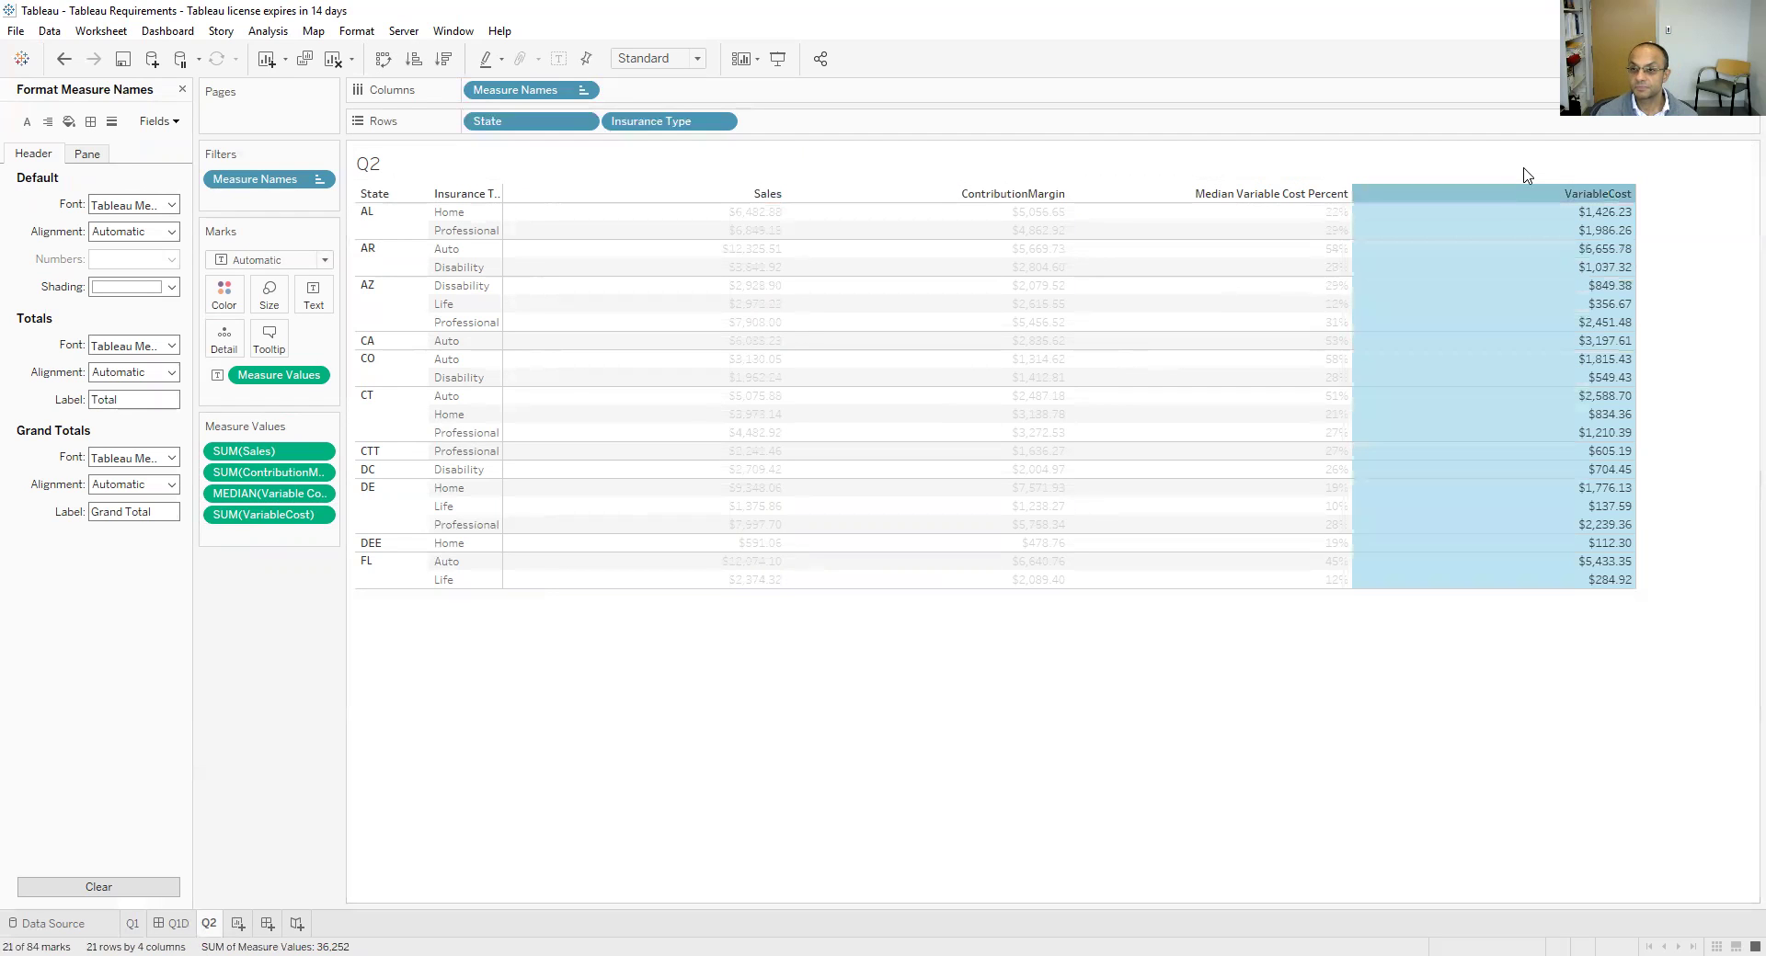
drag(1527, 189, 847, 205)
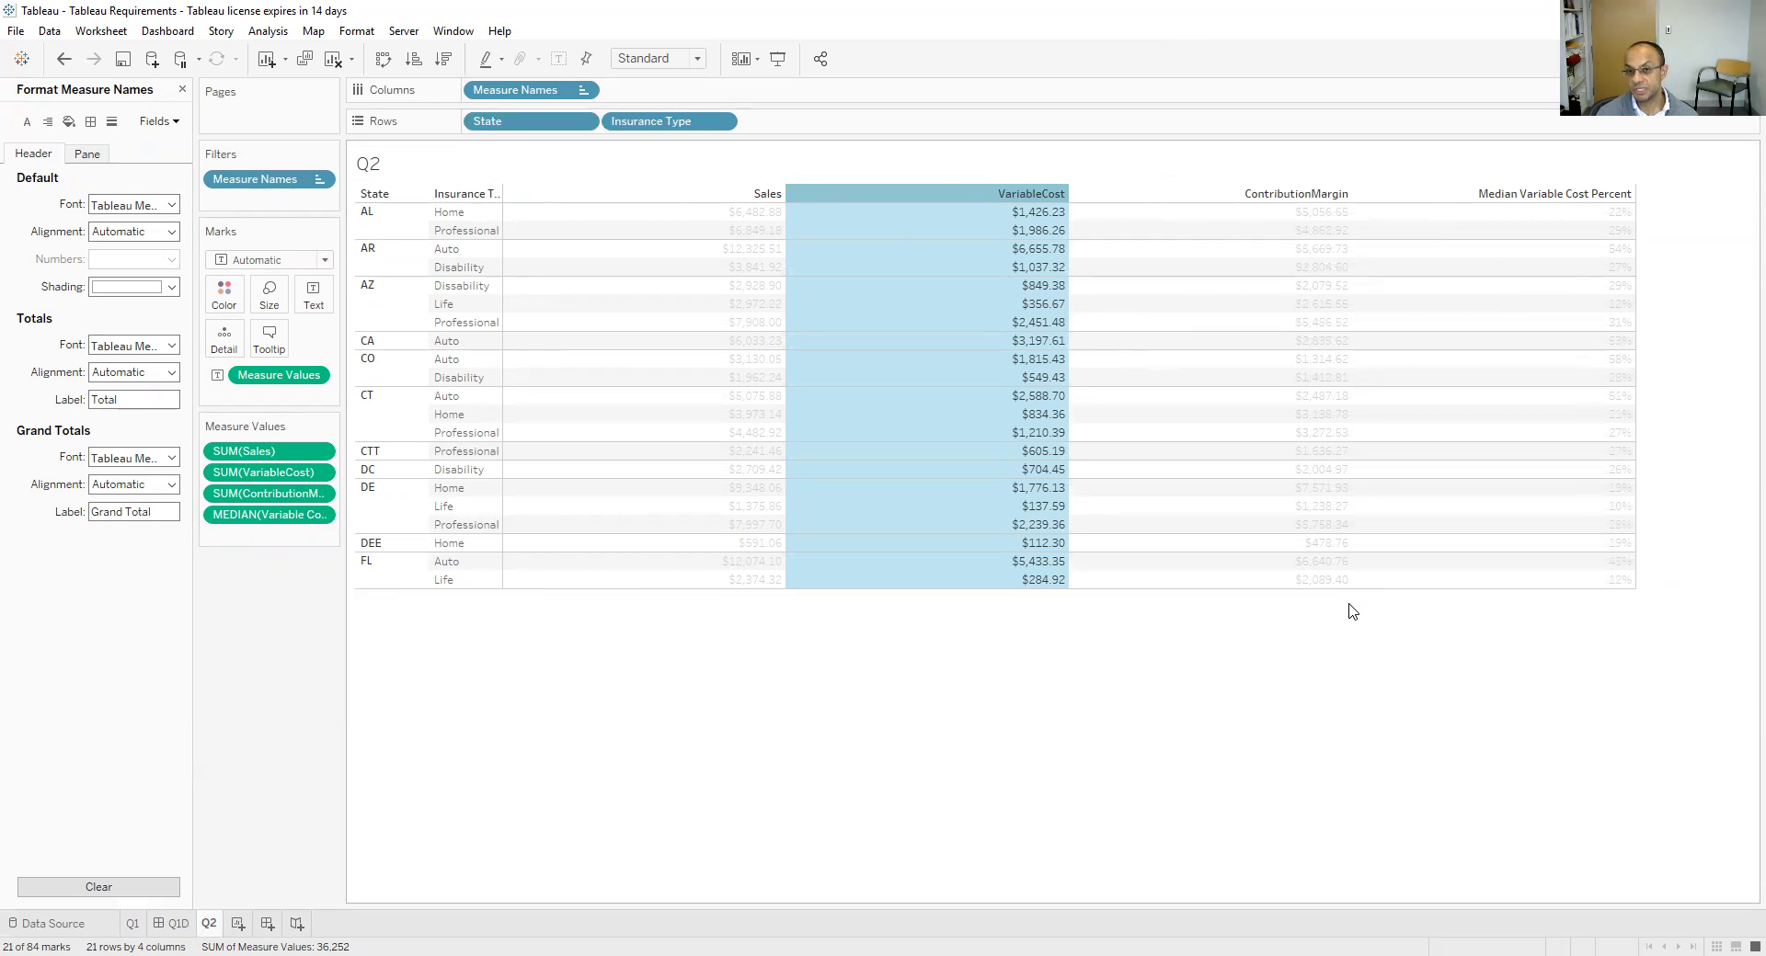
mouse_move(1148, 561)
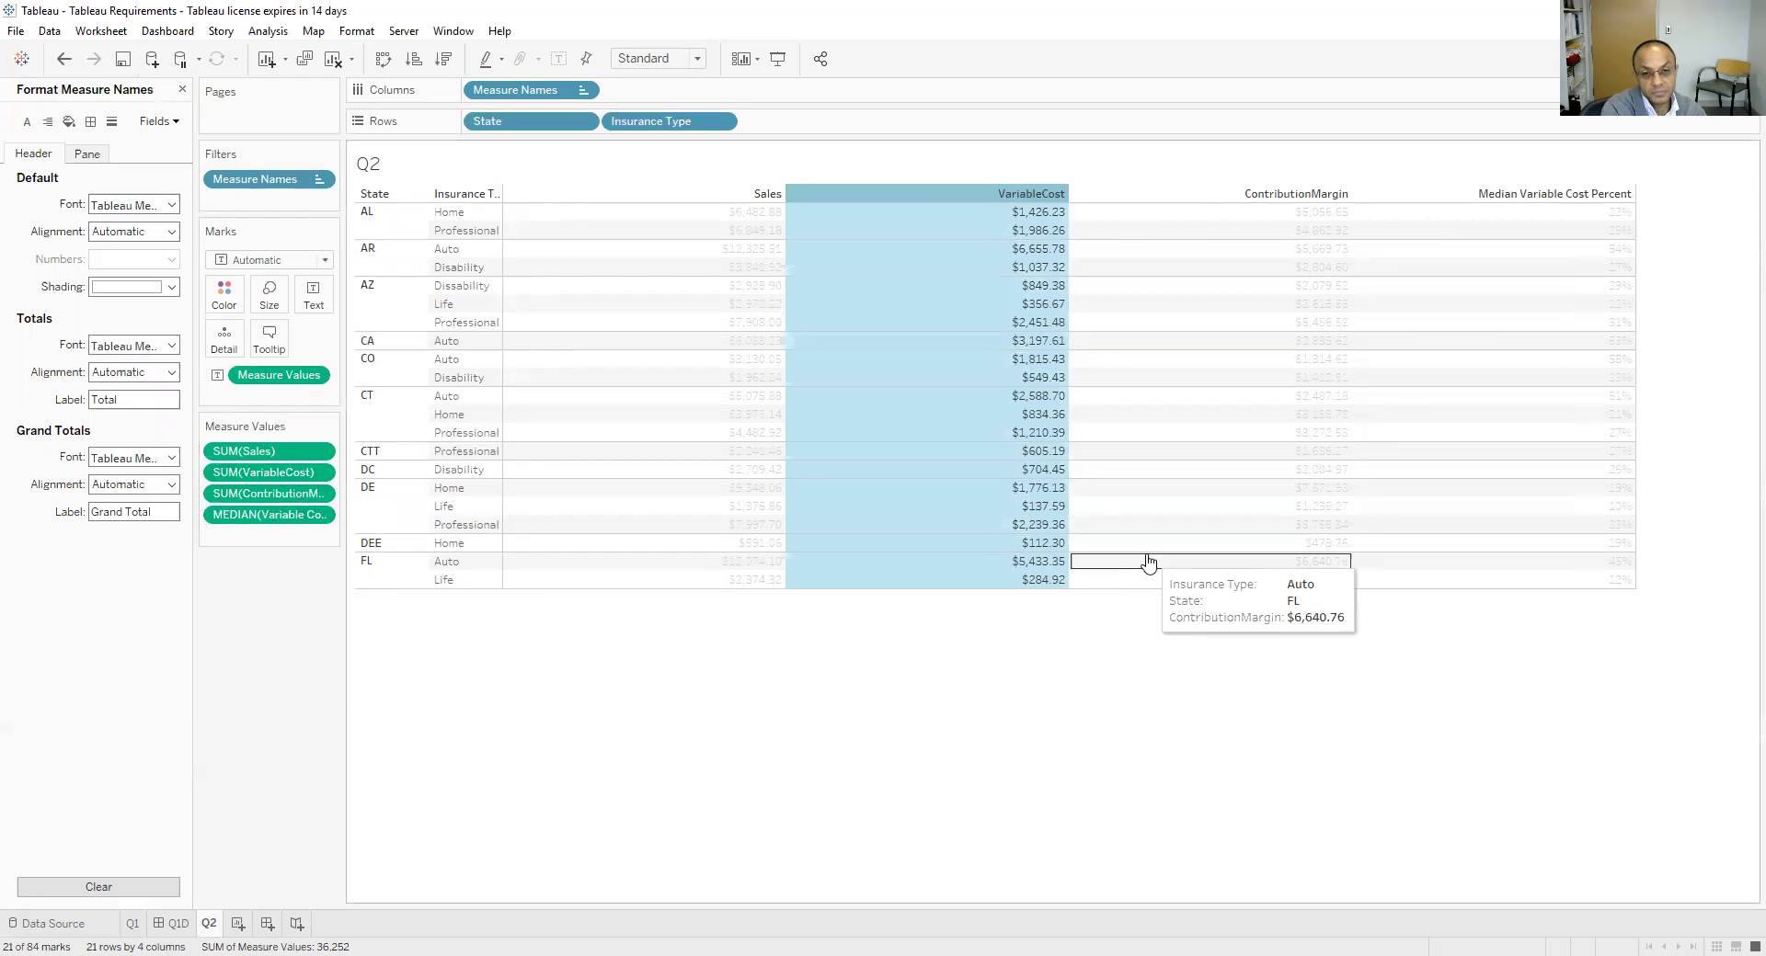
click(788, 819)
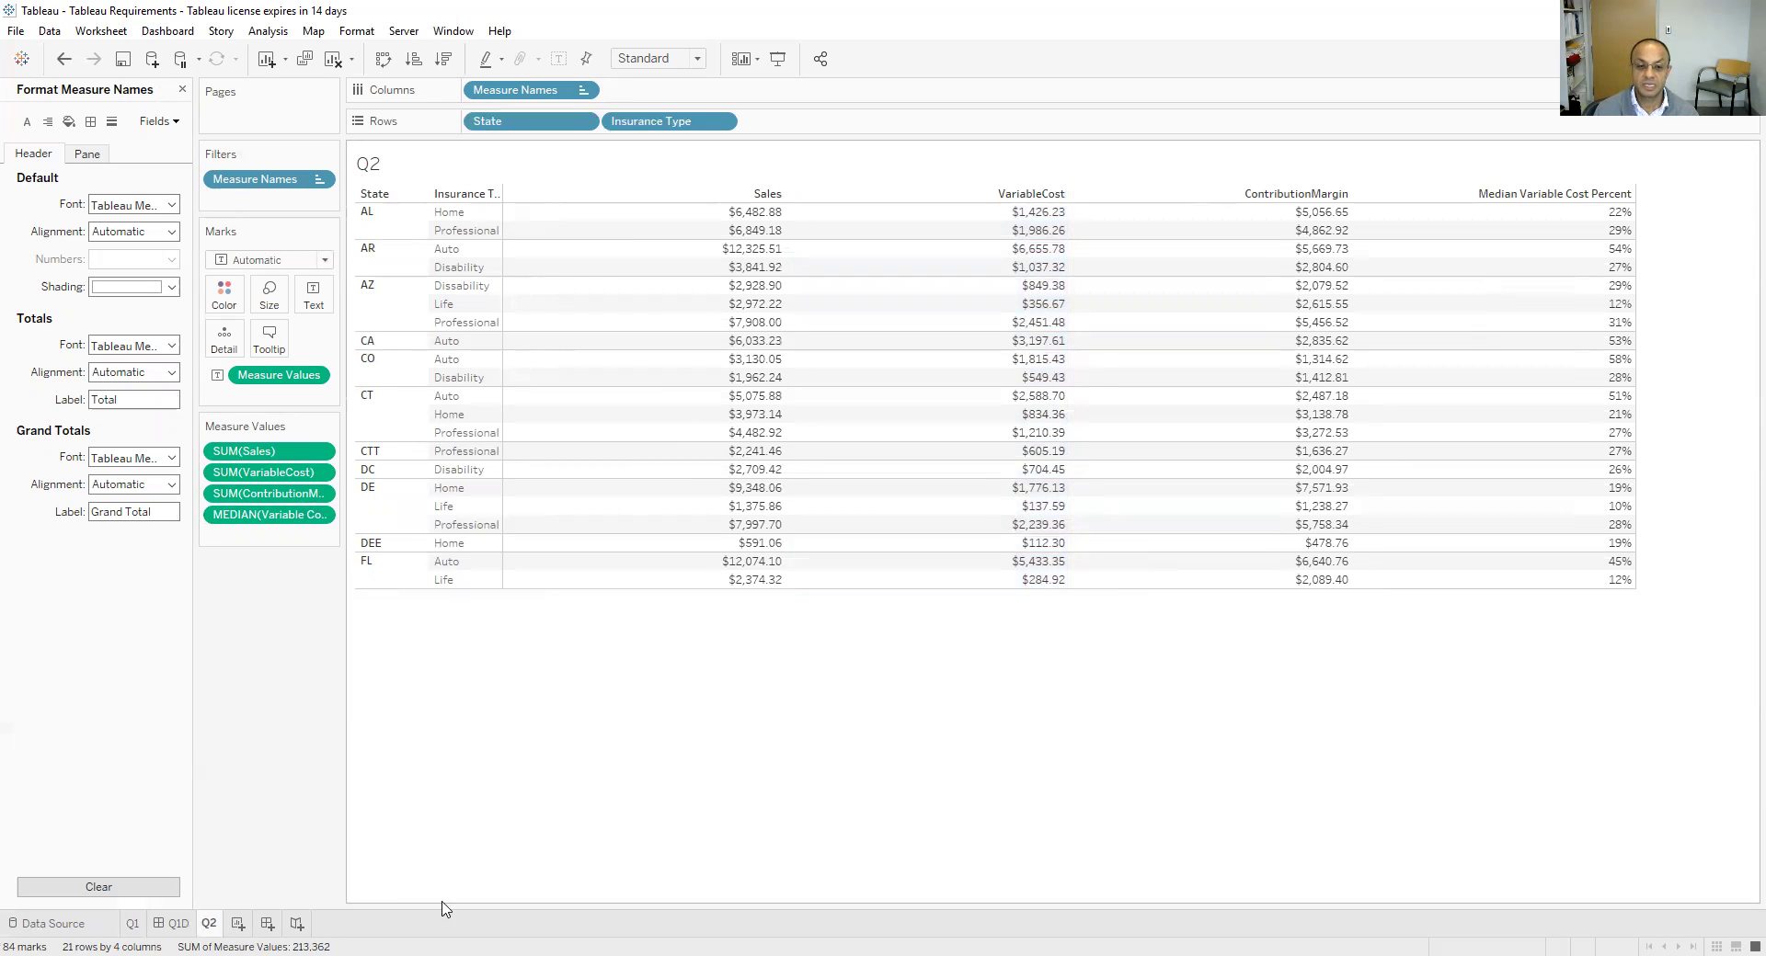
Duplicate the Q2 worksheet and rename the copy Q2Graph
right_click(213, 927)
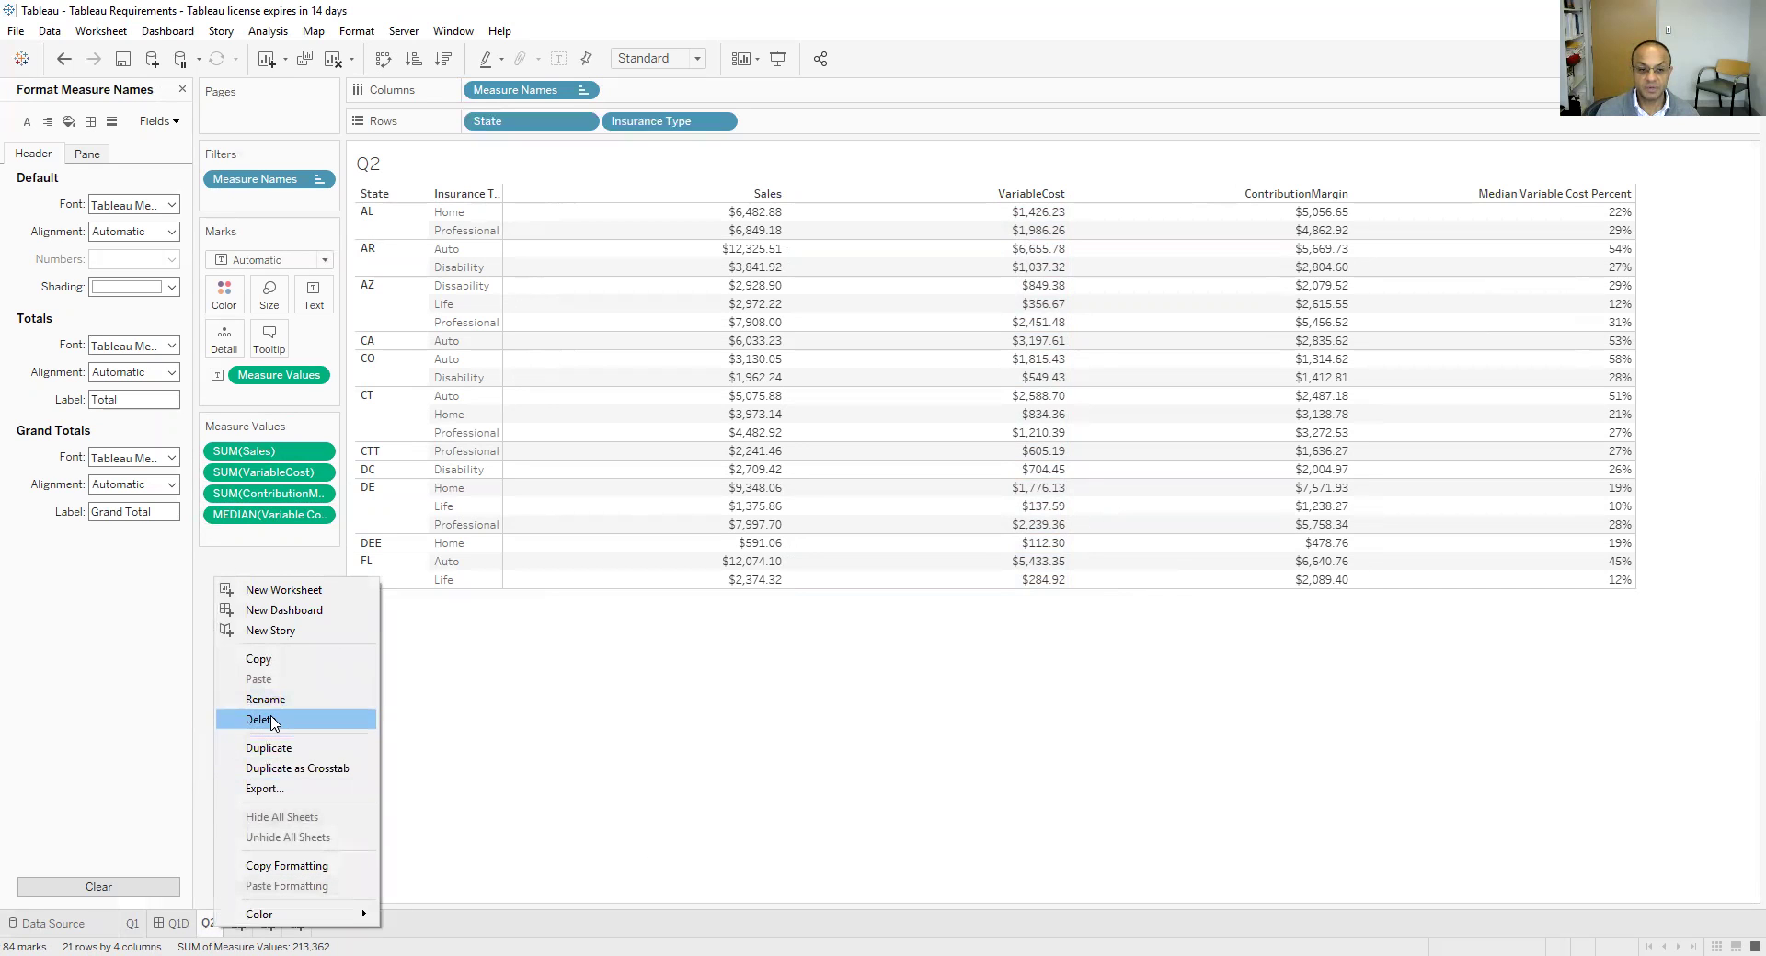
click(268, 750)
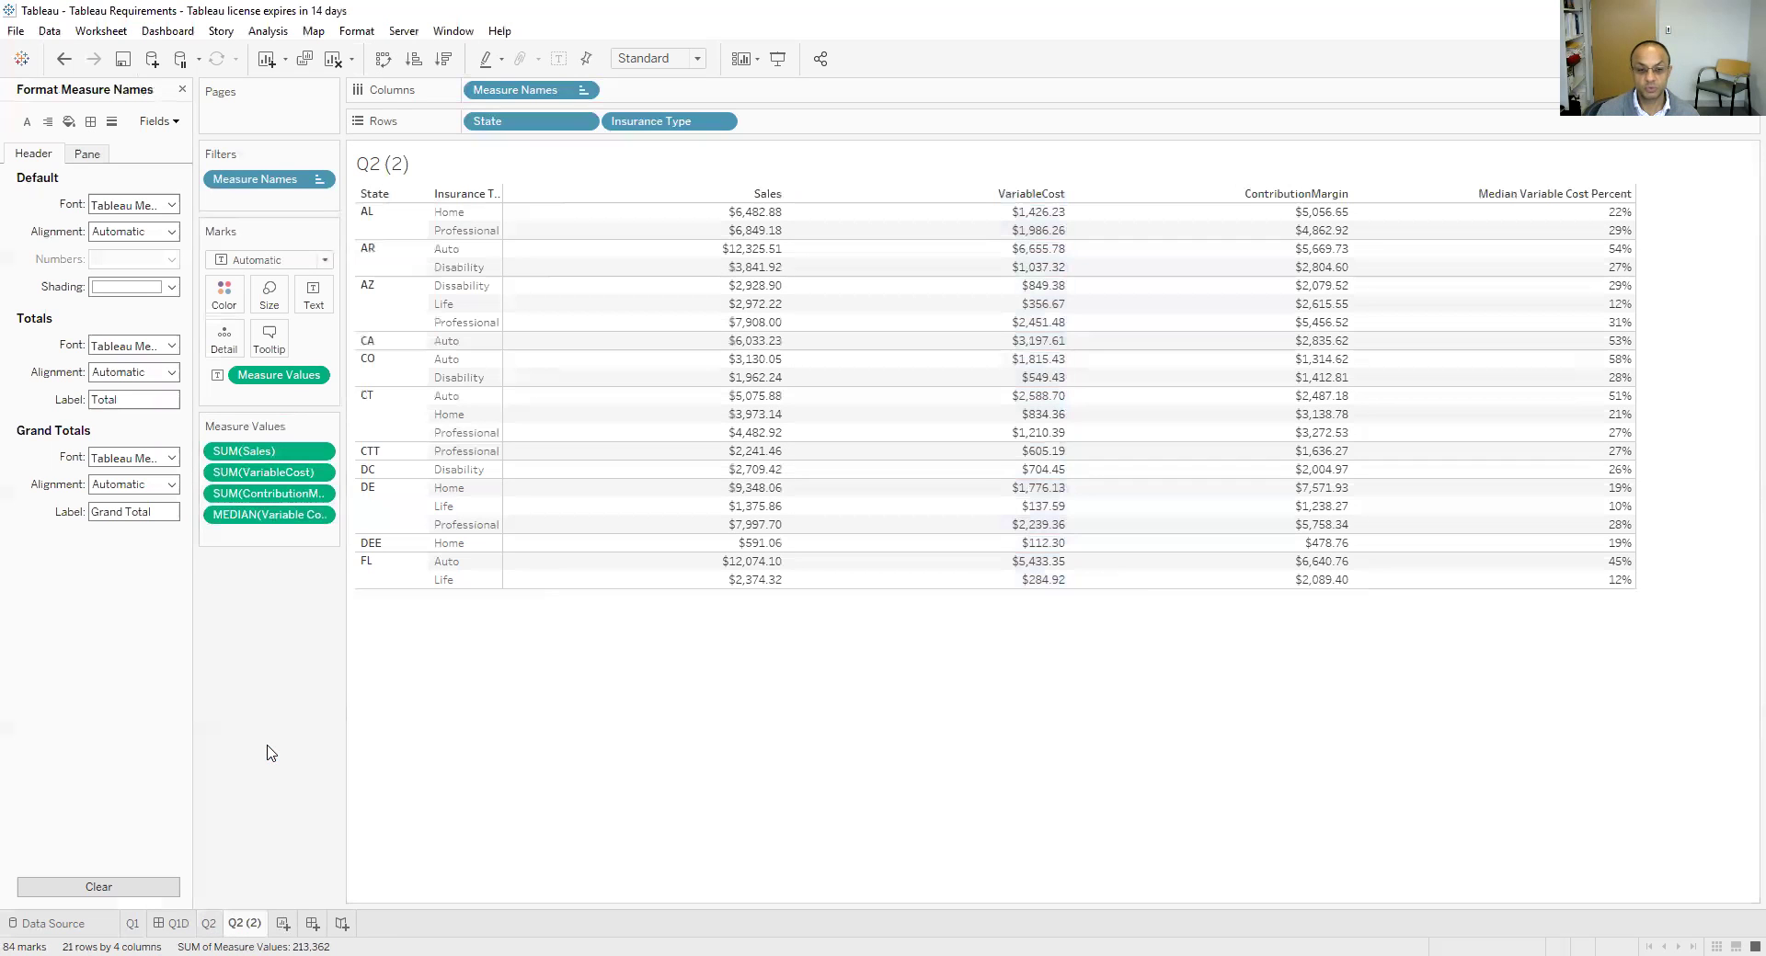
right_click(235, 920)
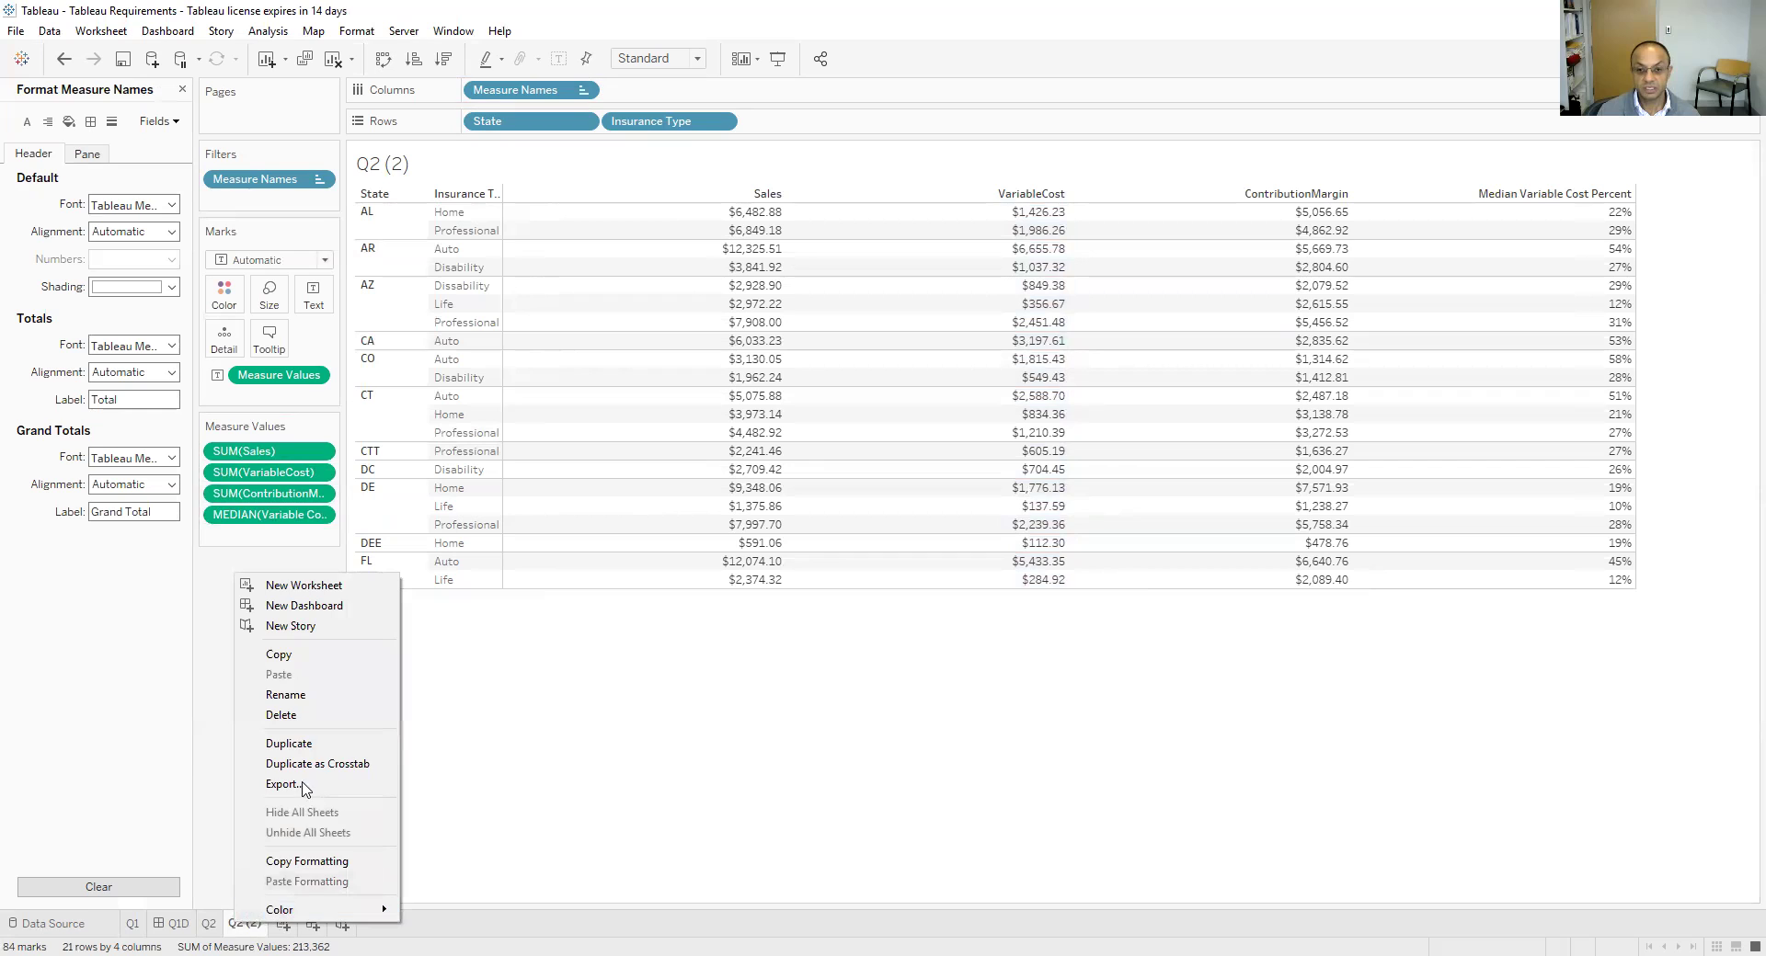
click(306, 708)
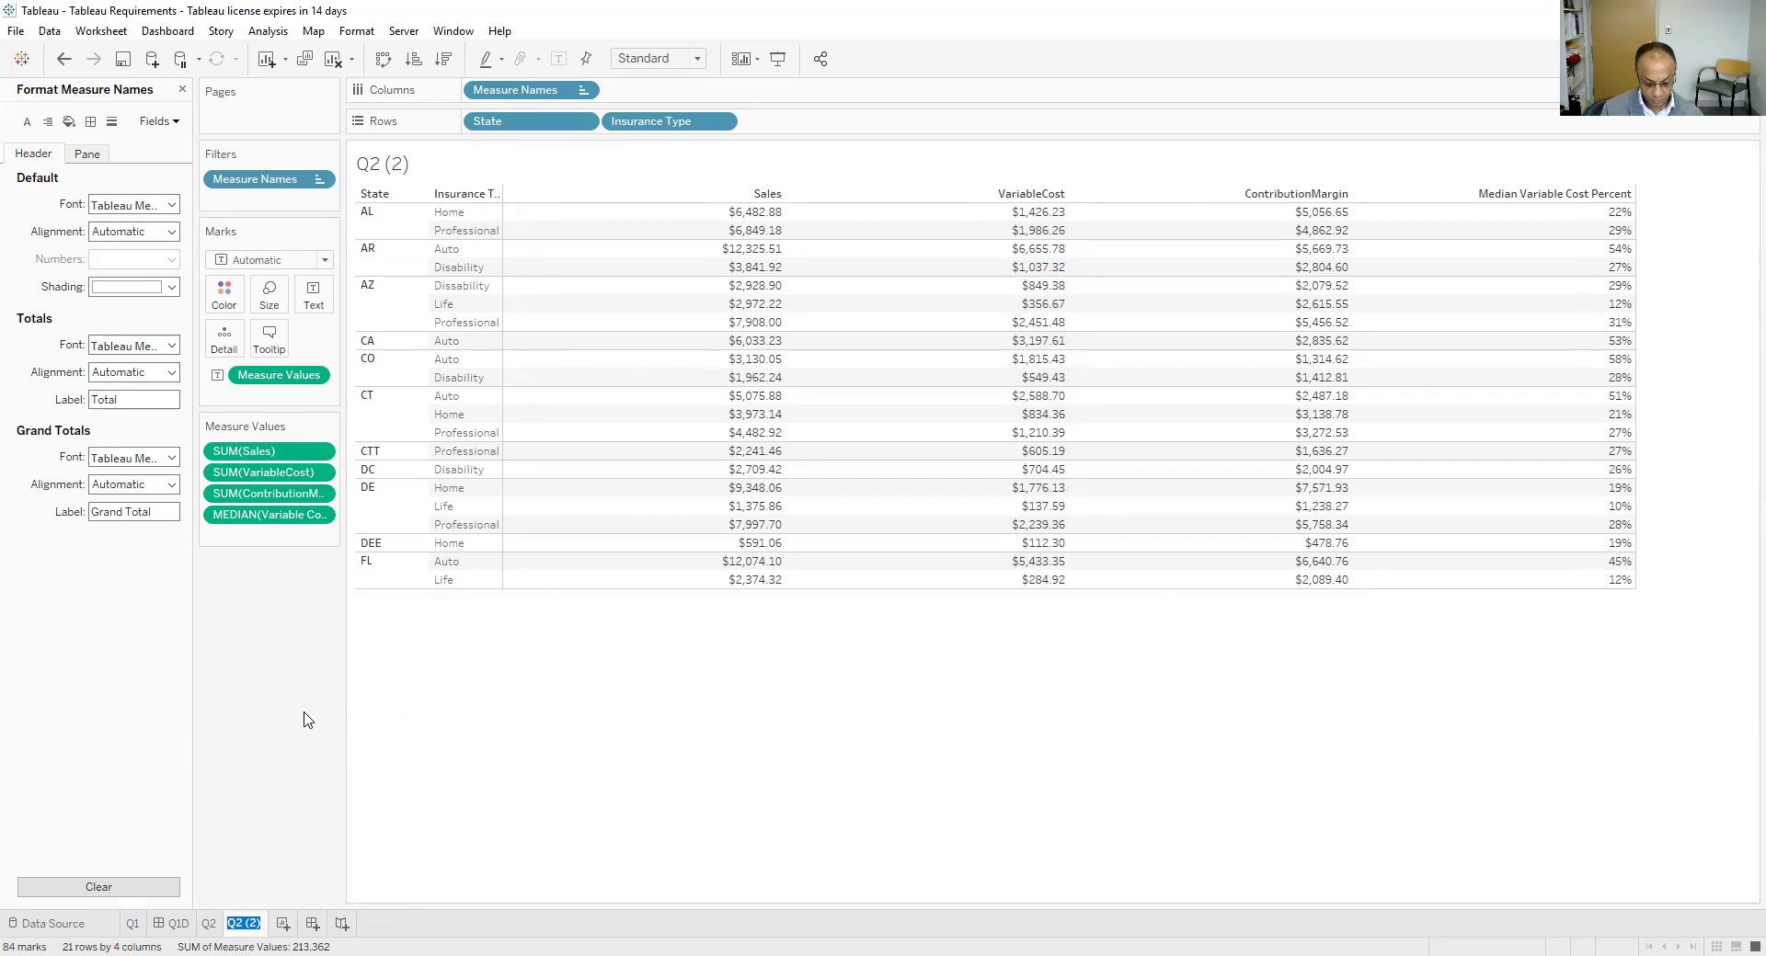
text(Q2Graph)
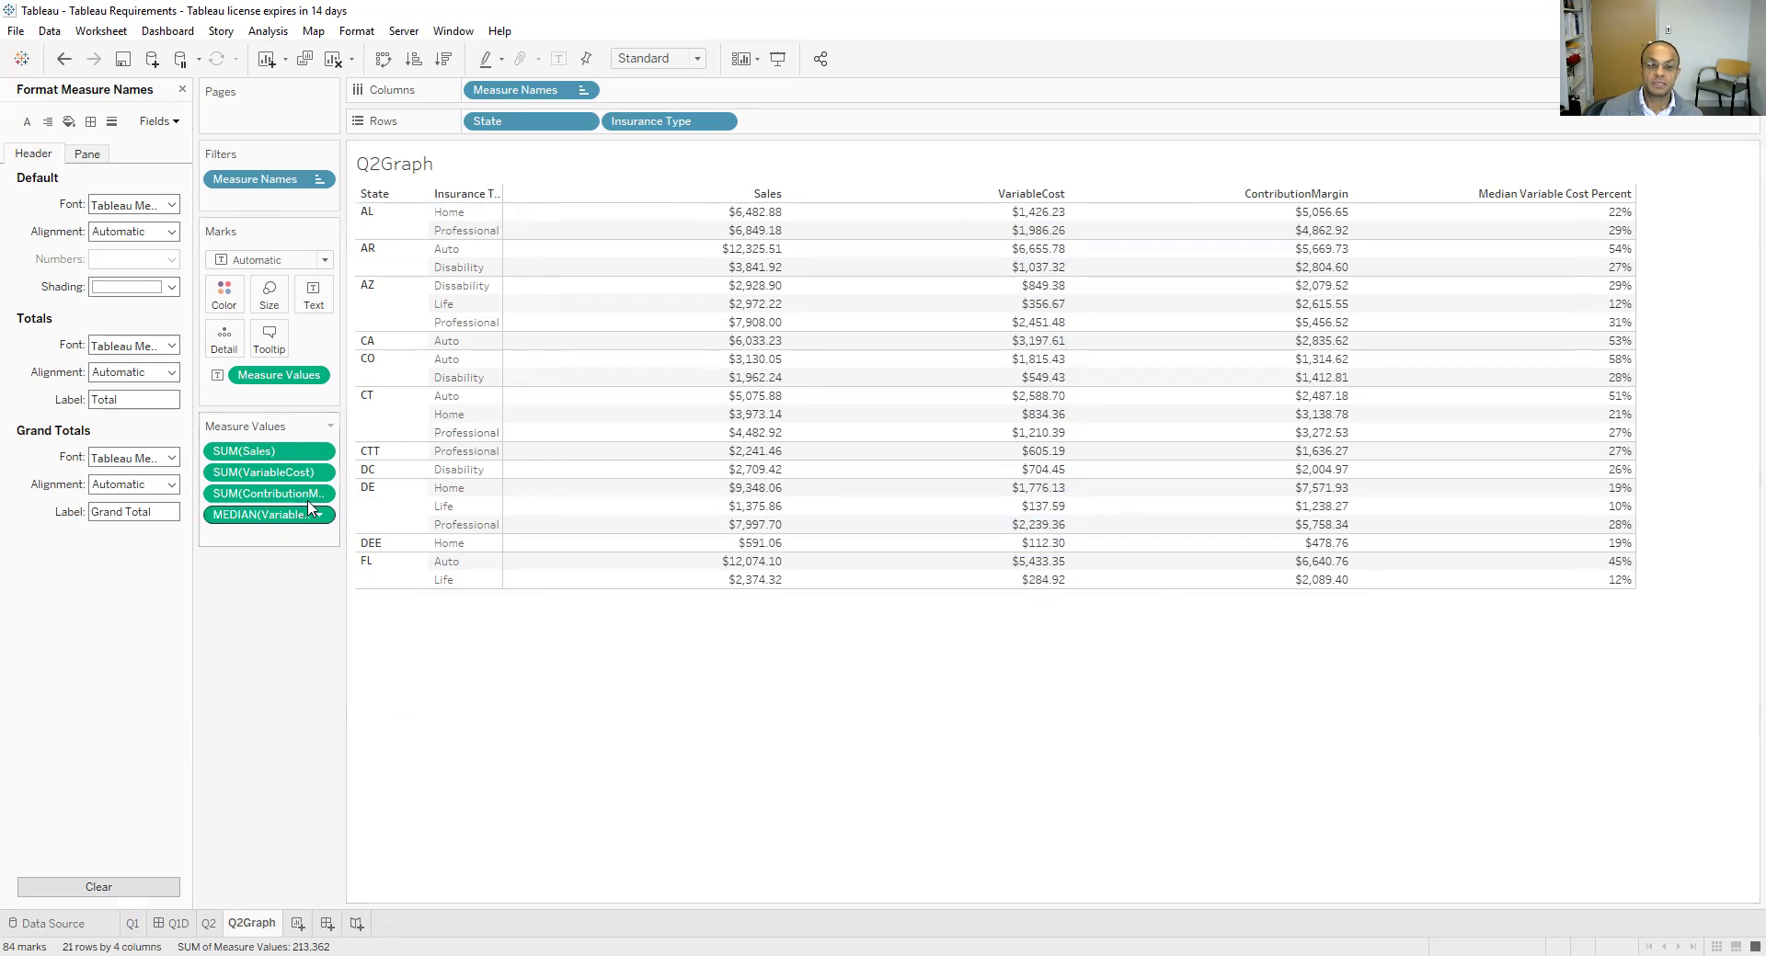
Remove Measure Names and all the measures from the Q2Graph view, keeping only State and Insurance Type on Rows
drag(525, 91, 3, 638)
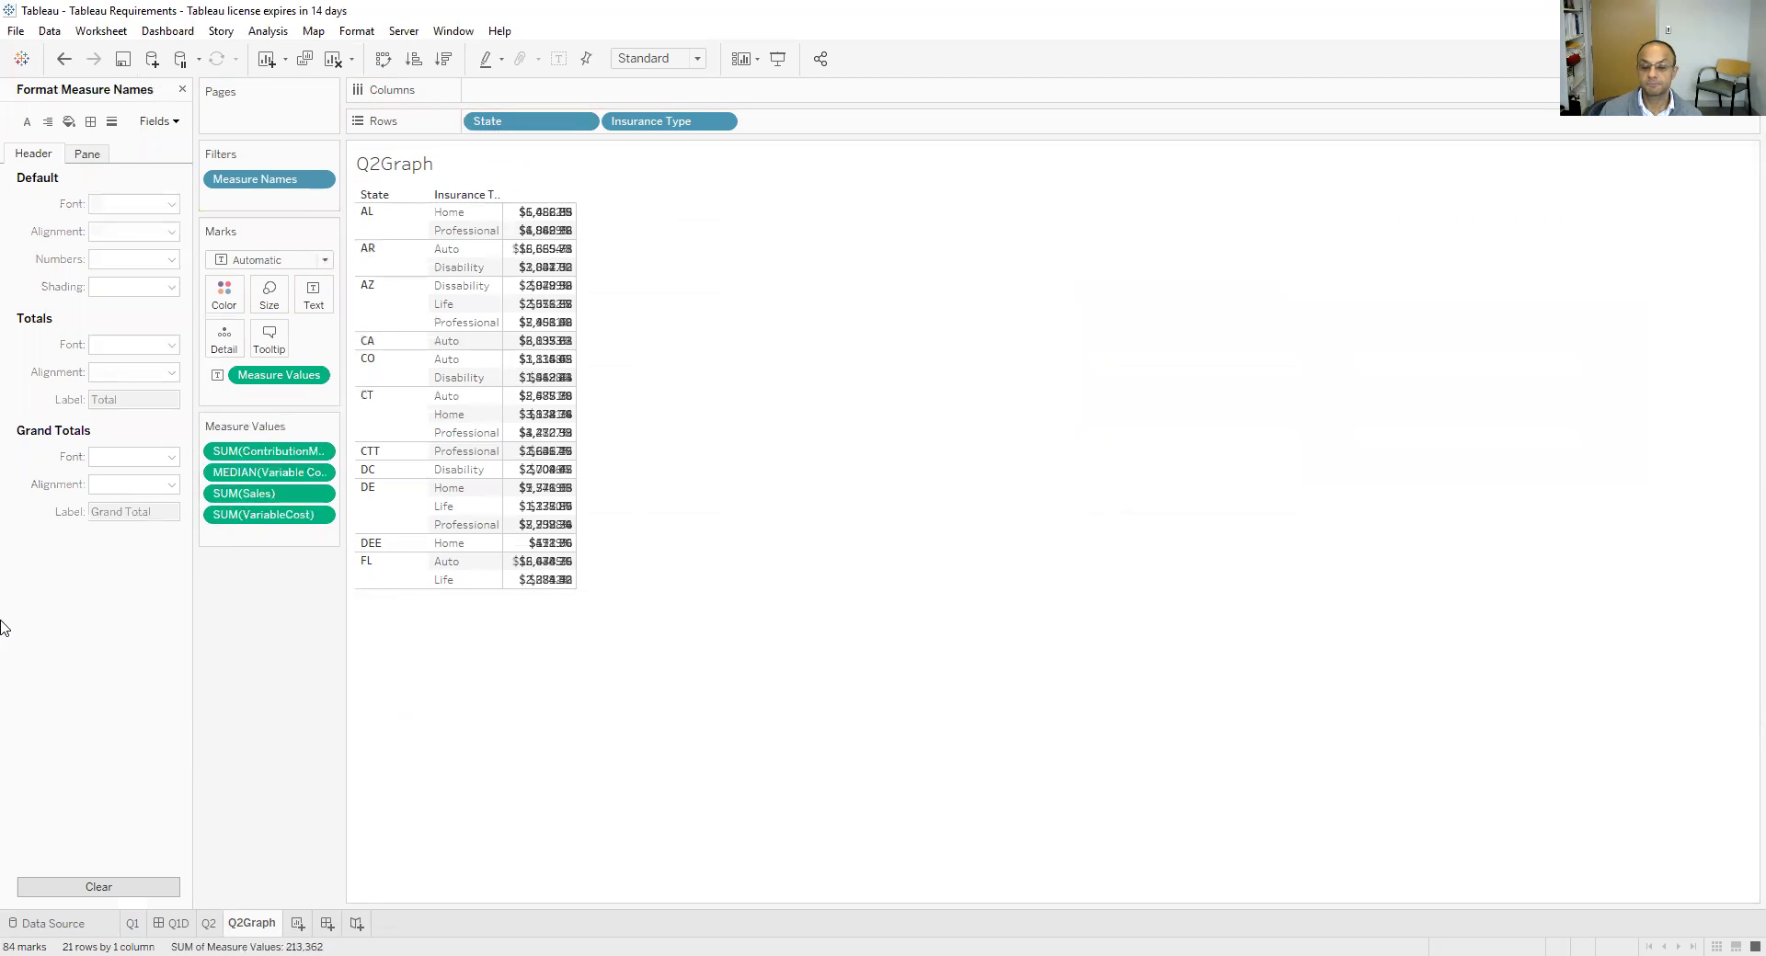
click(298, 520)
drag(284, 513, 214, 536)
drag(273, 478, 92, 621)
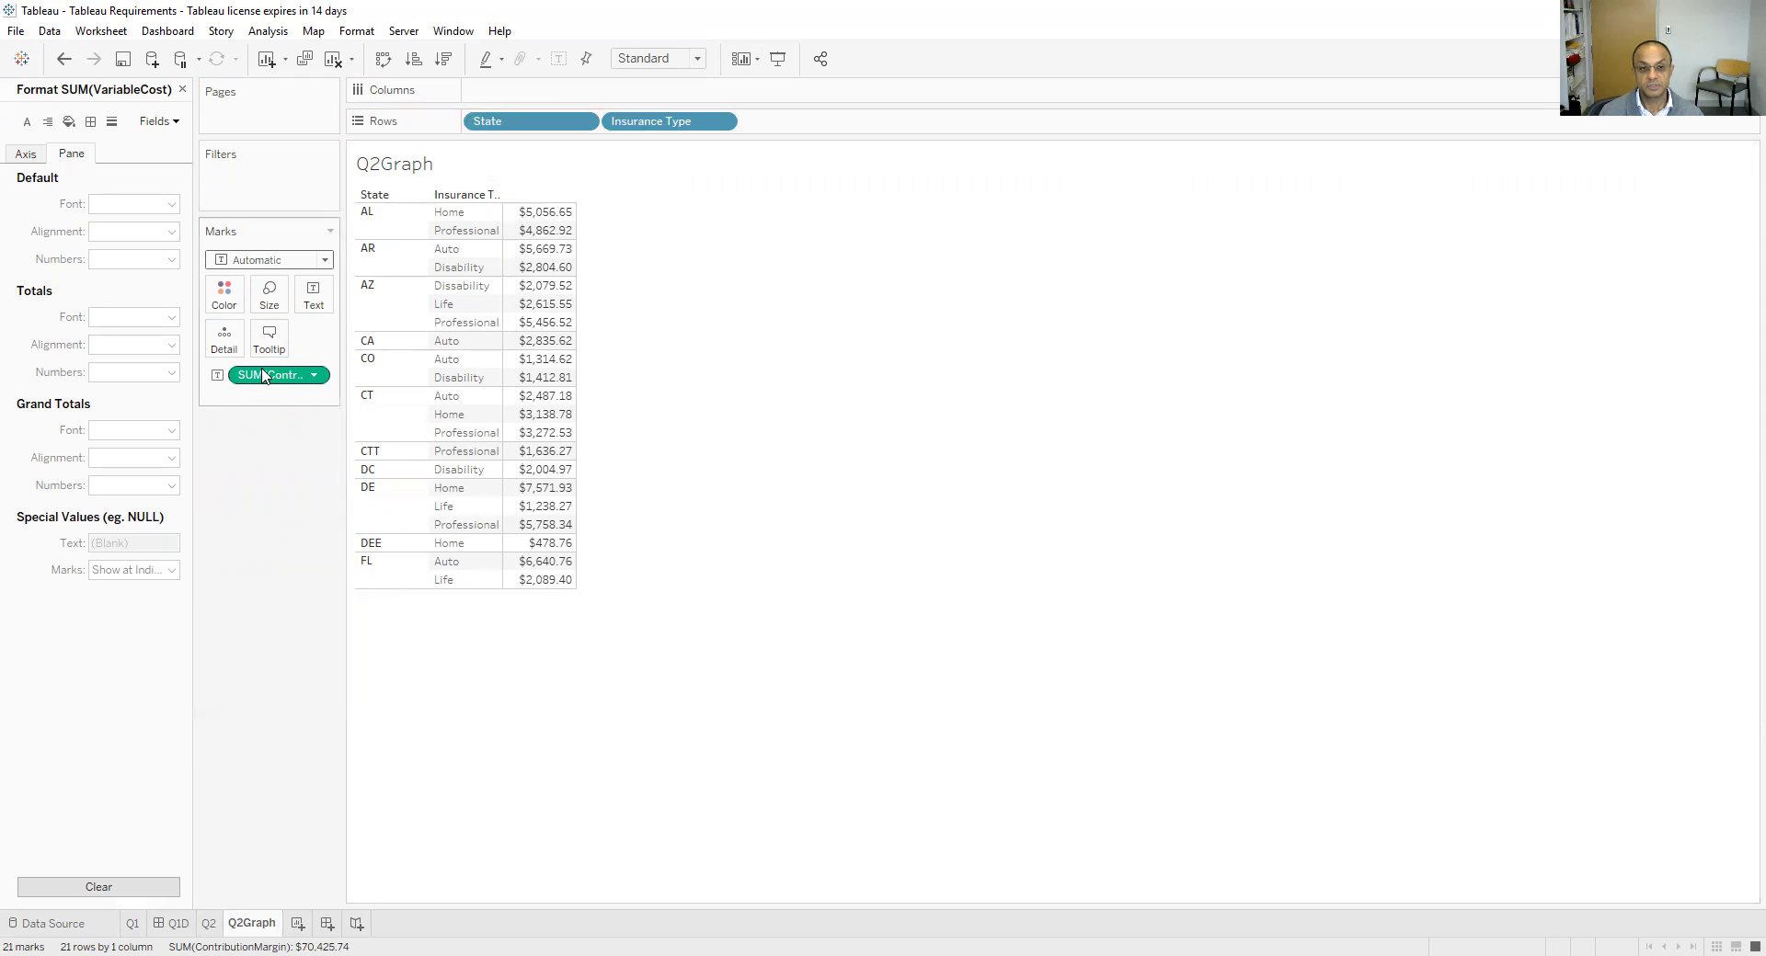
drag(264, 377, 226, 137)
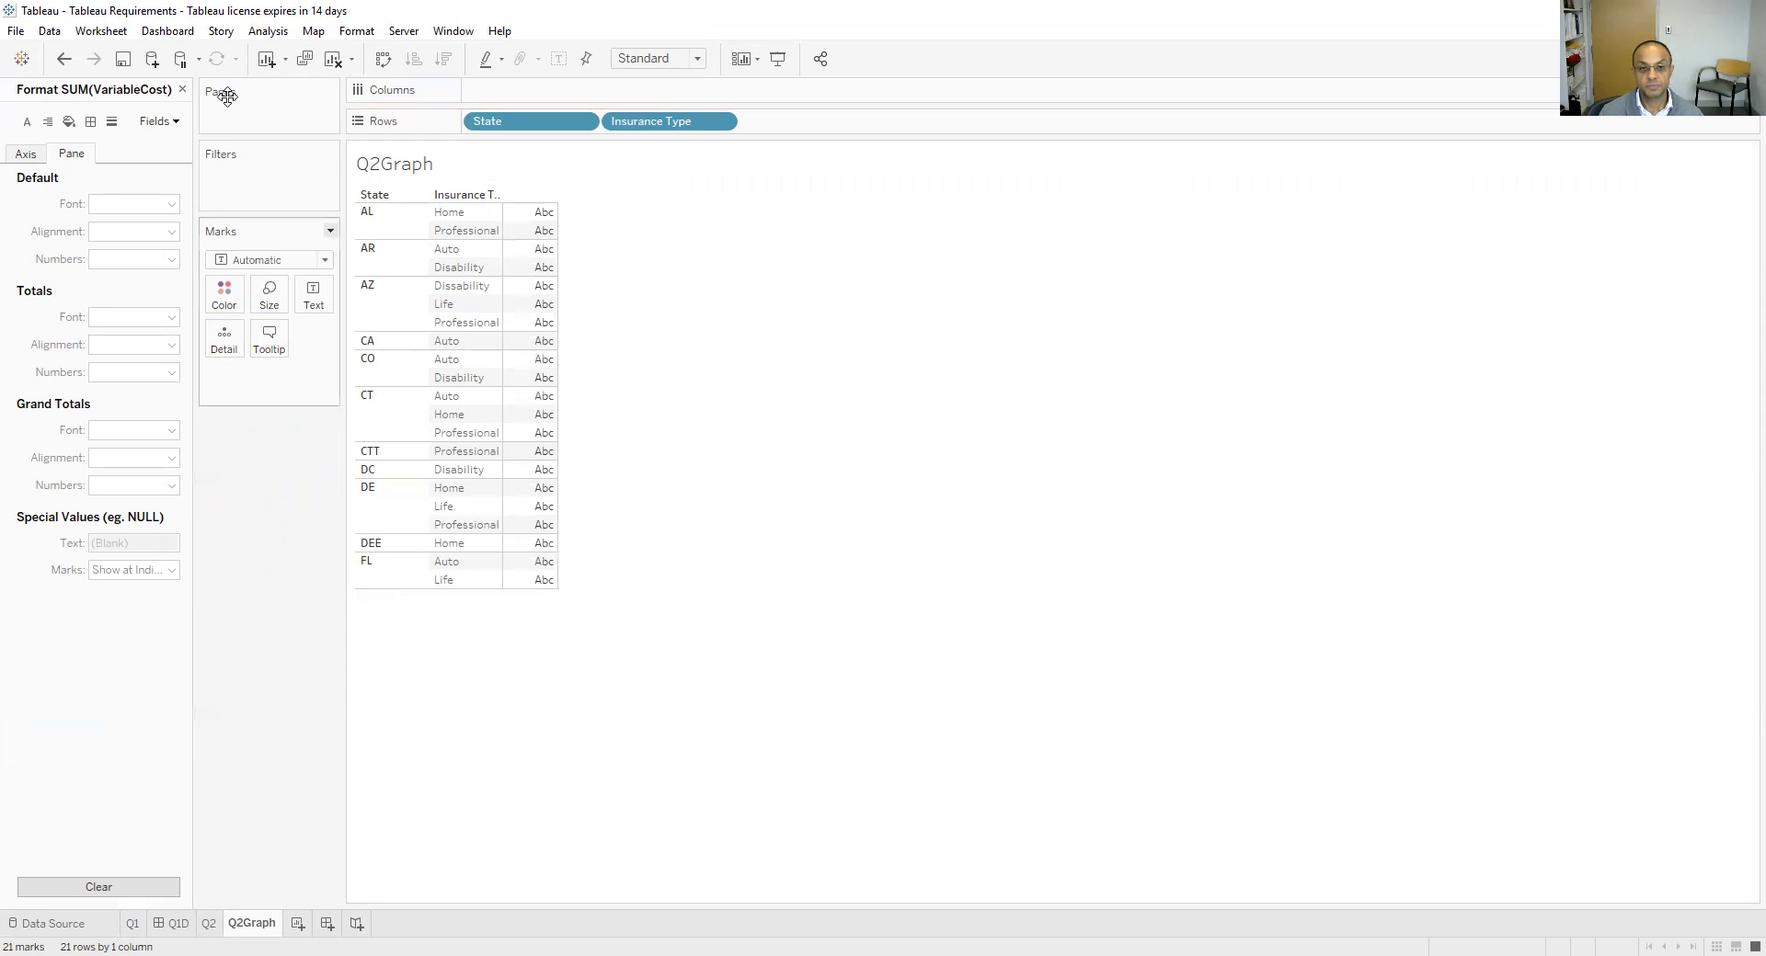
Close the formatting pane and add Sales, VariableCost and ContributionMargin to Columns, in that order, as side-by-side bar charts
click(183, 88)
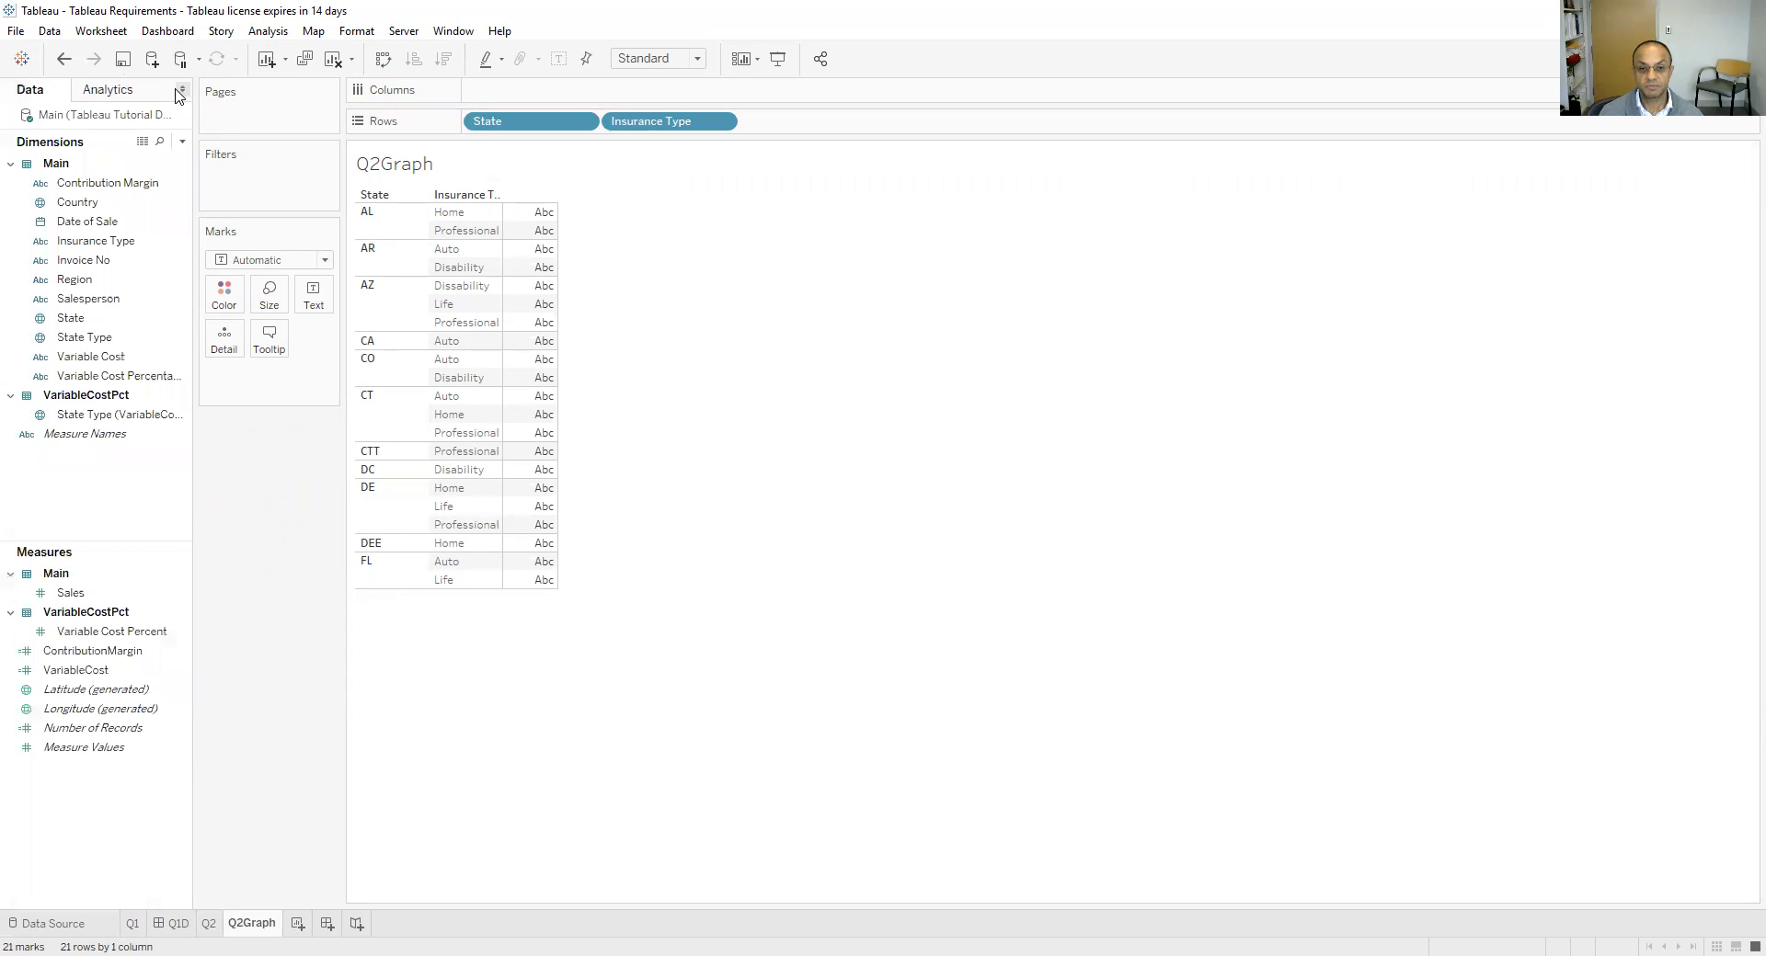
drag(85, 592, 523, 90)
mouse_move(94, 674)
mouse_down()
mouse_move(461, 386)
mouse_move(709, 87)
mouse_move(699, 104)
mouse_up()
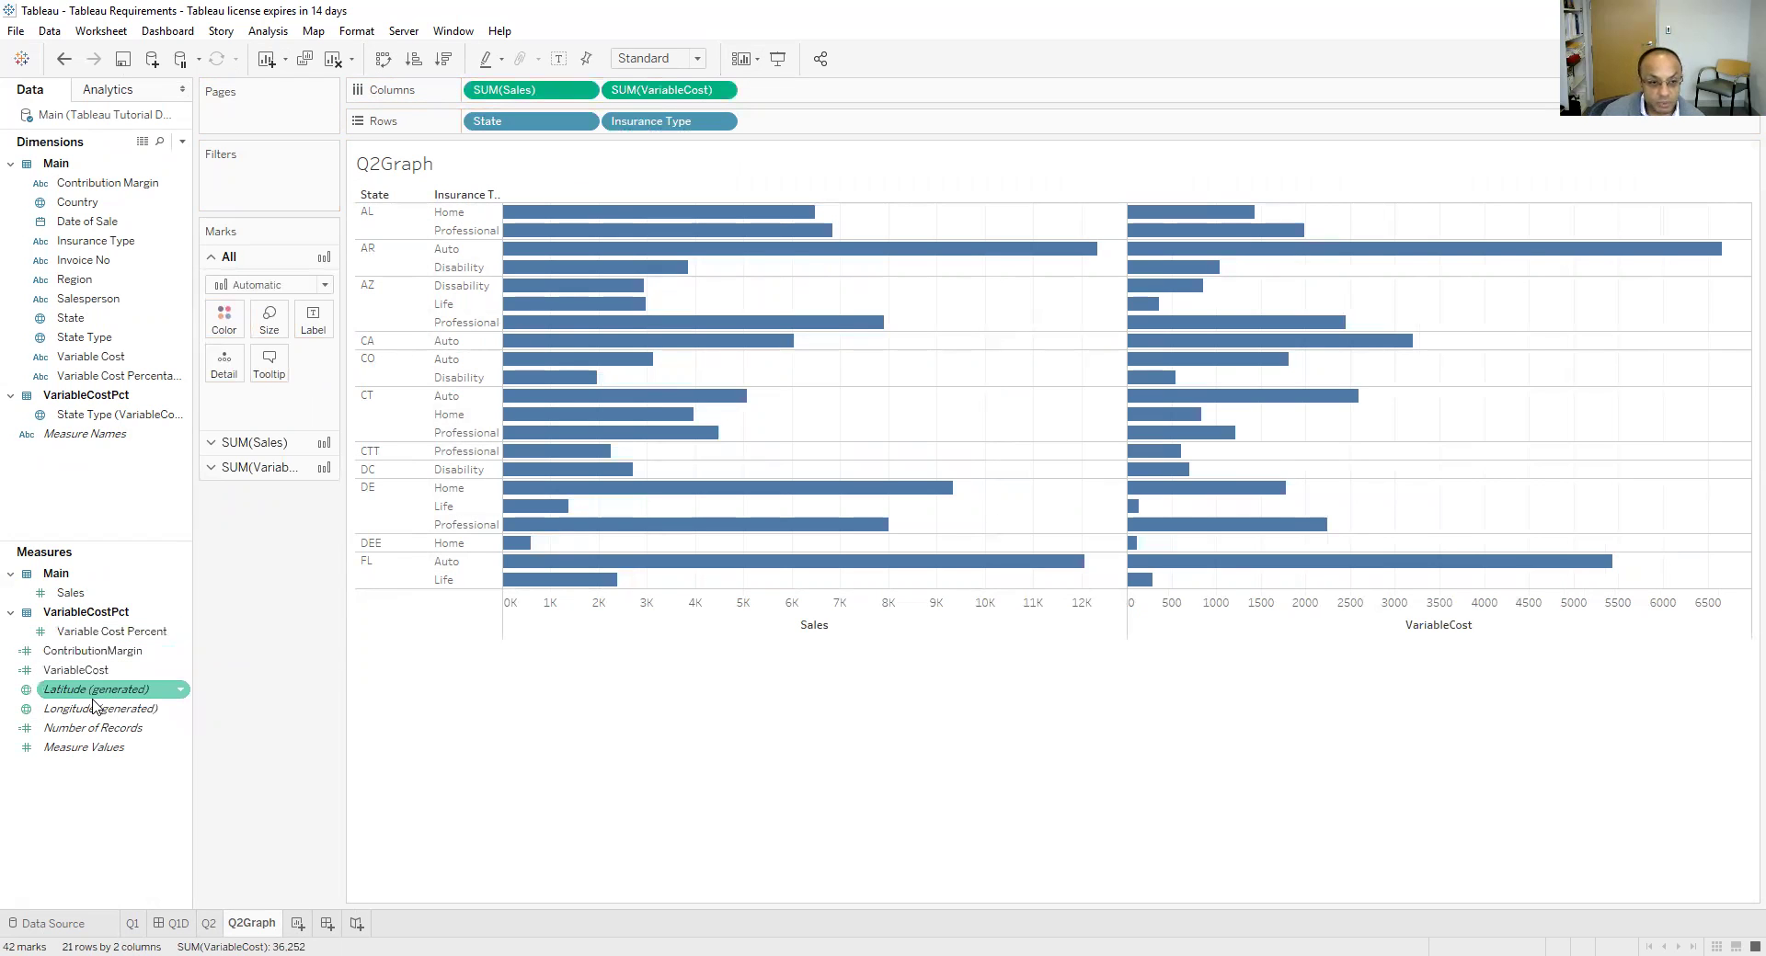
drag(92, 651, 855, 92)
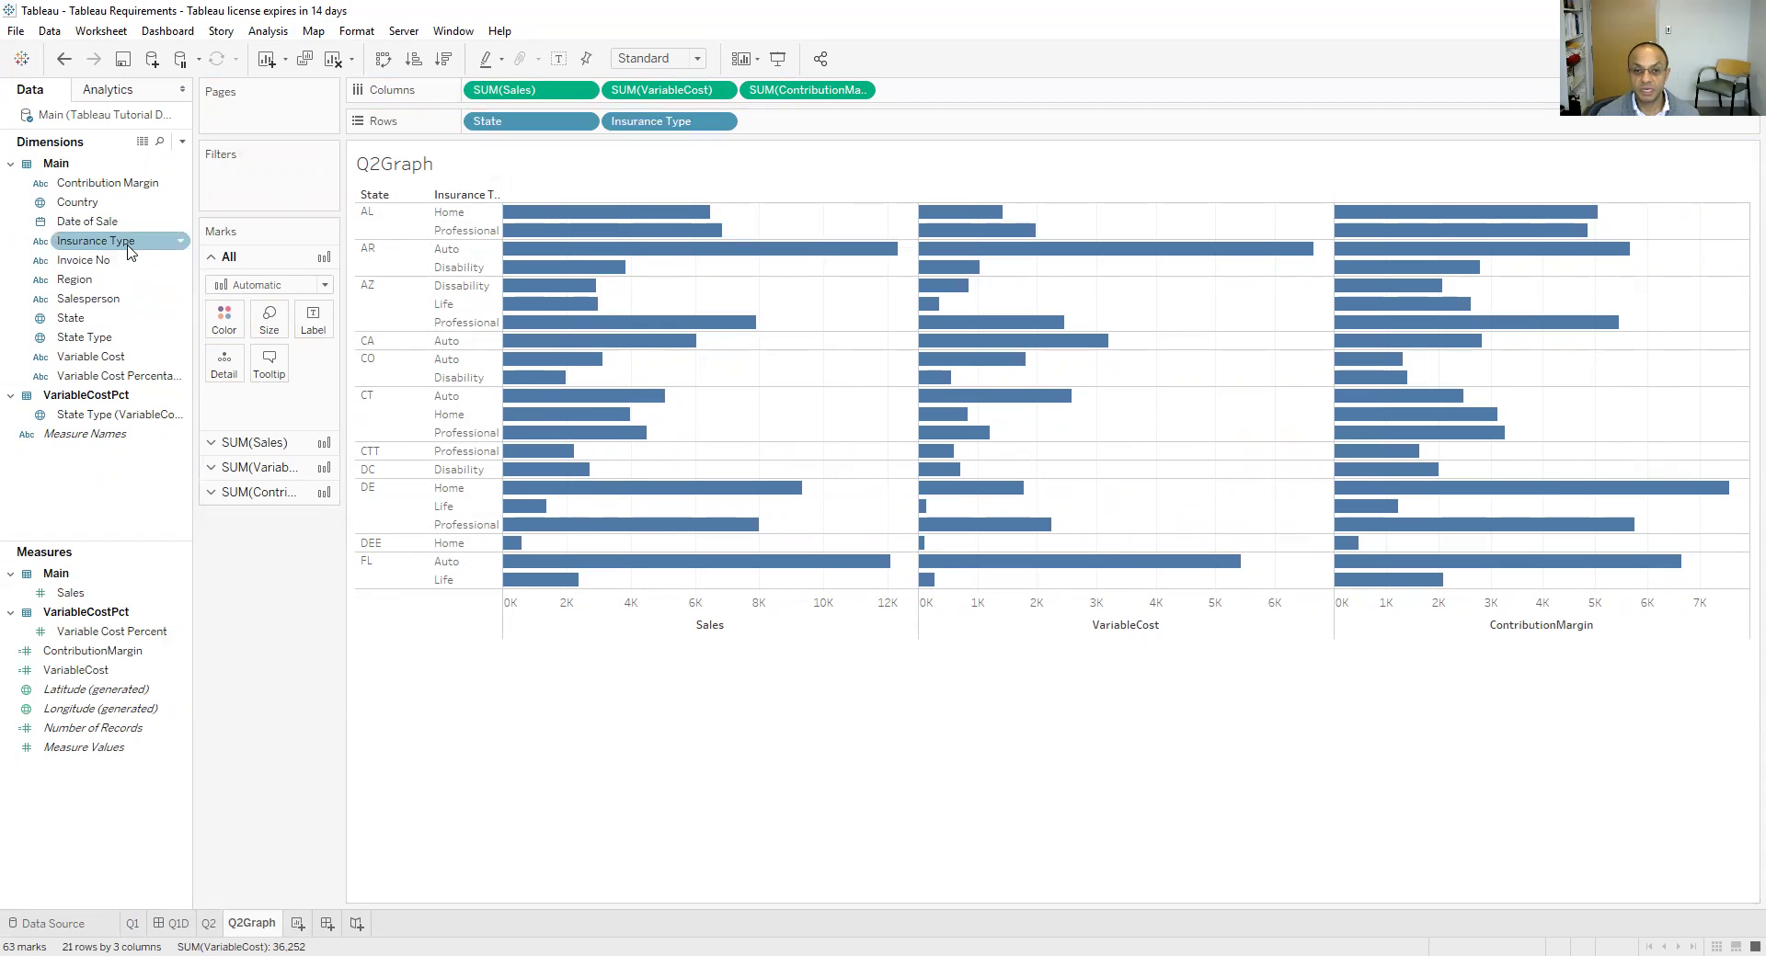
click(99, 247)
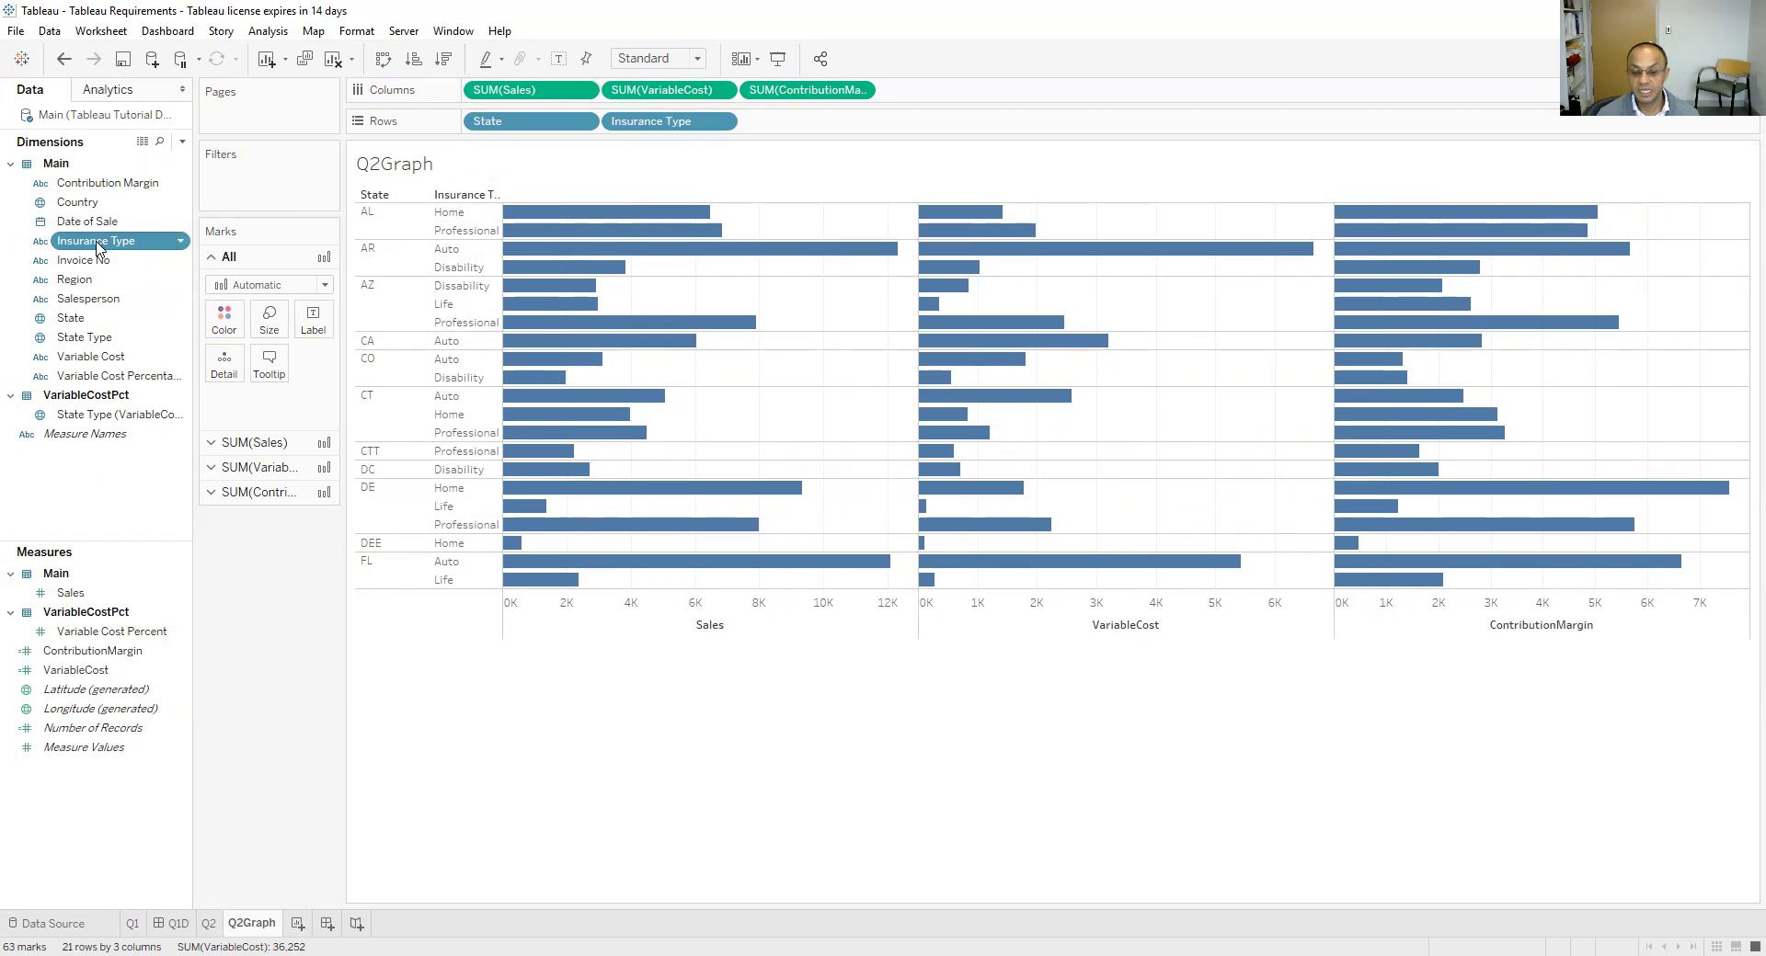
click(99, 246)
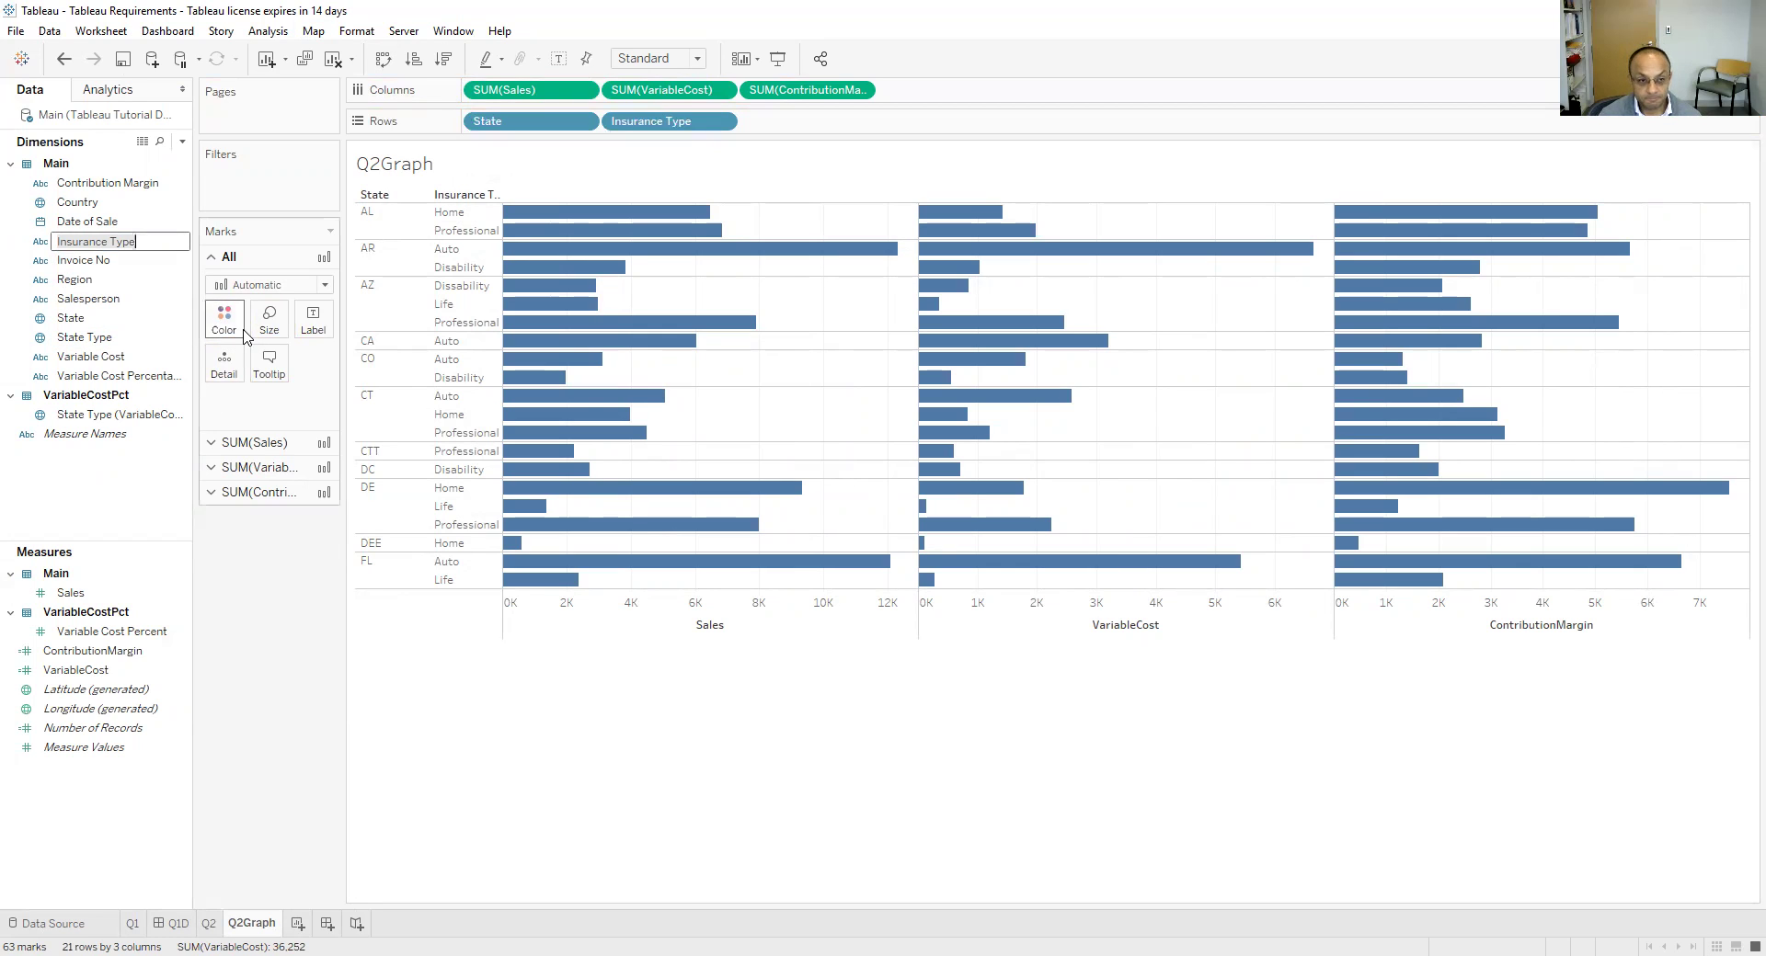
key(Return)
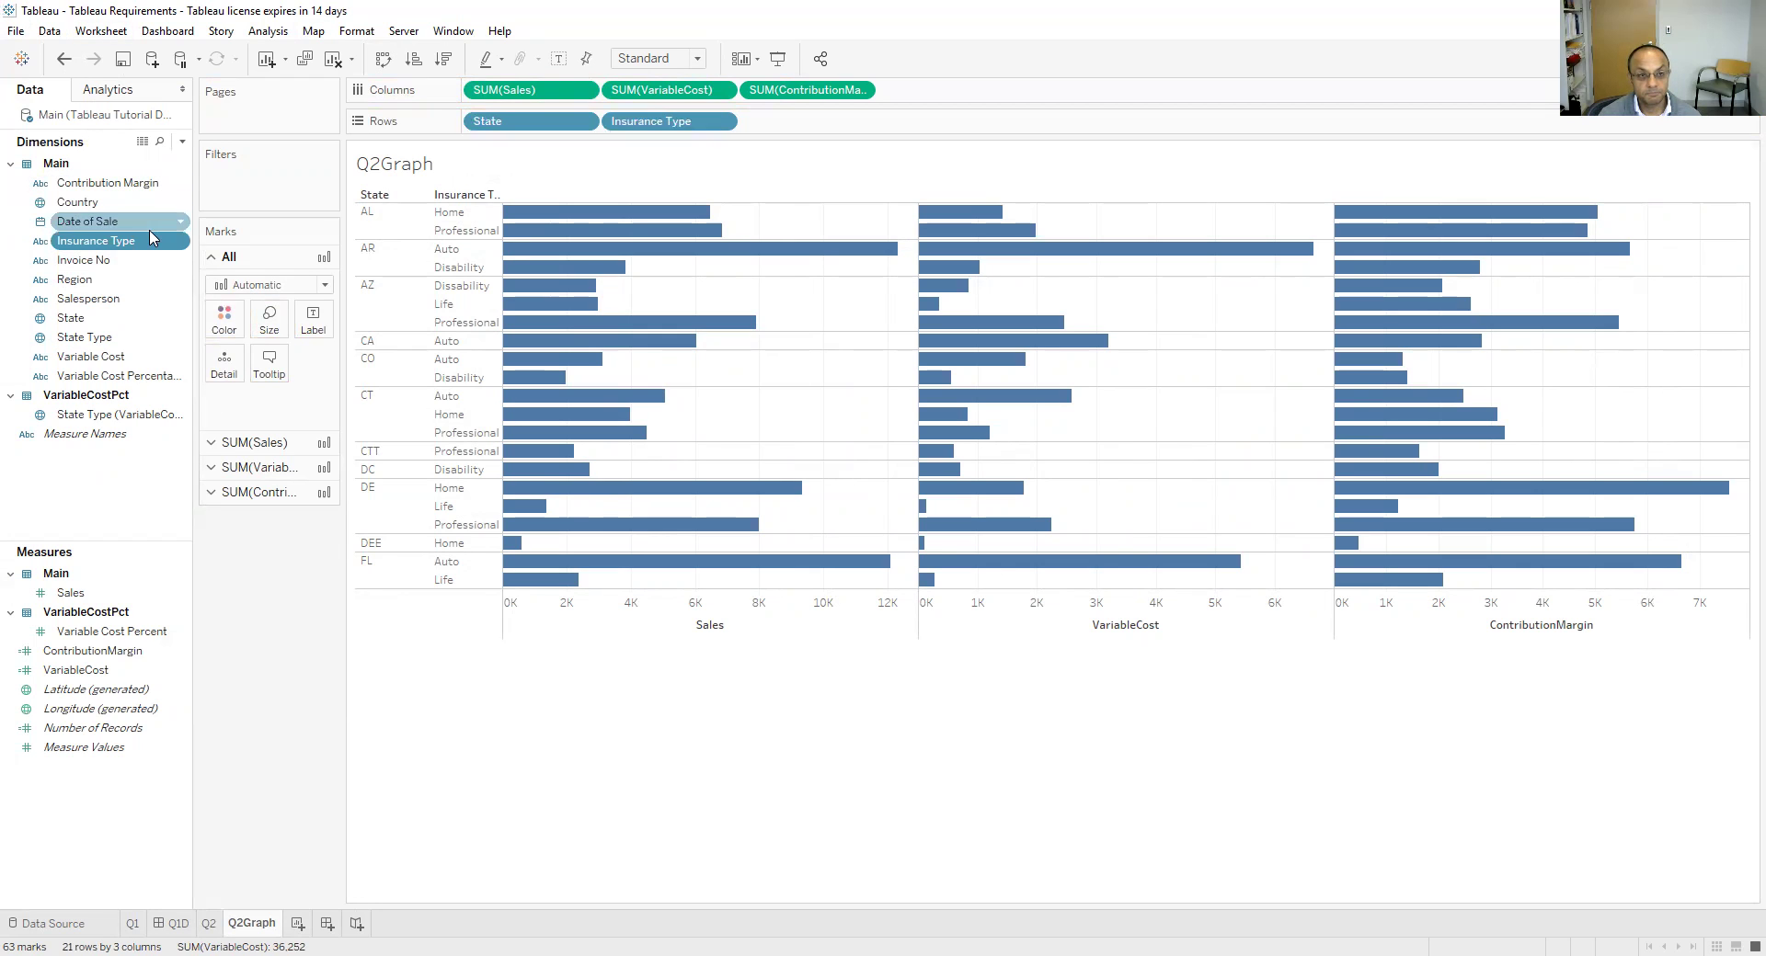
Color the bars of all three charts by Insurance Type and place the color legend beneath the Marks card
drag(147, 241, 245, 321)
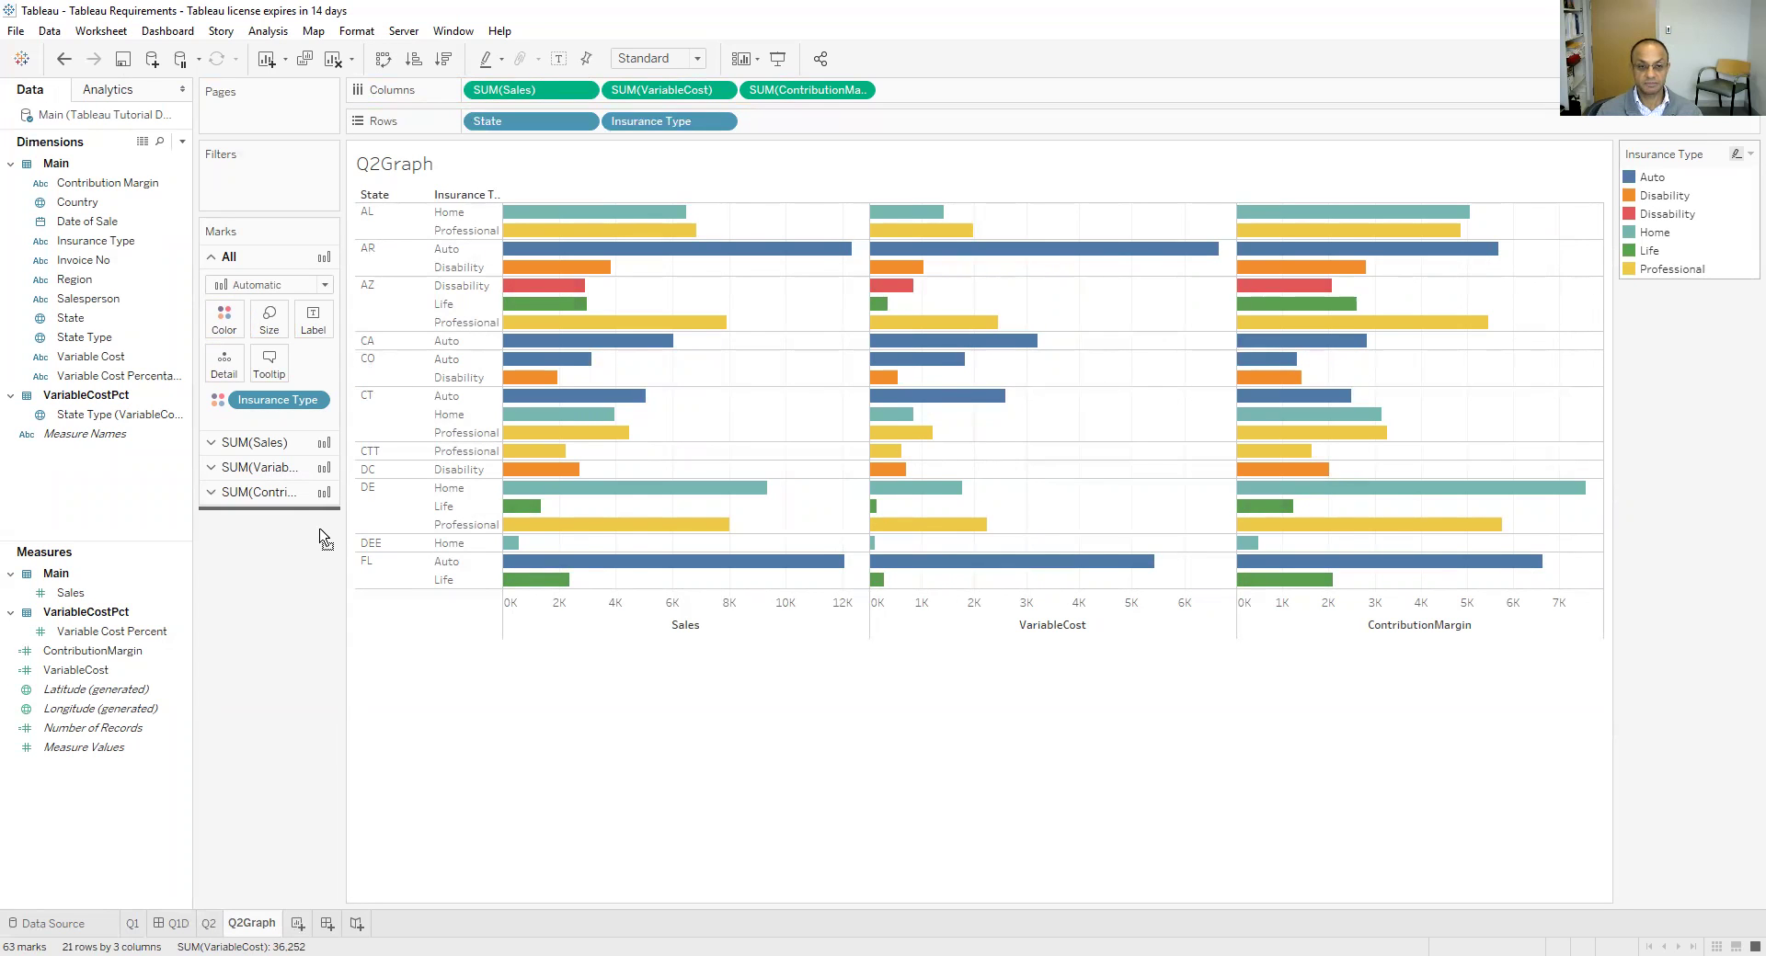
drag(321, 538, 322, 539)
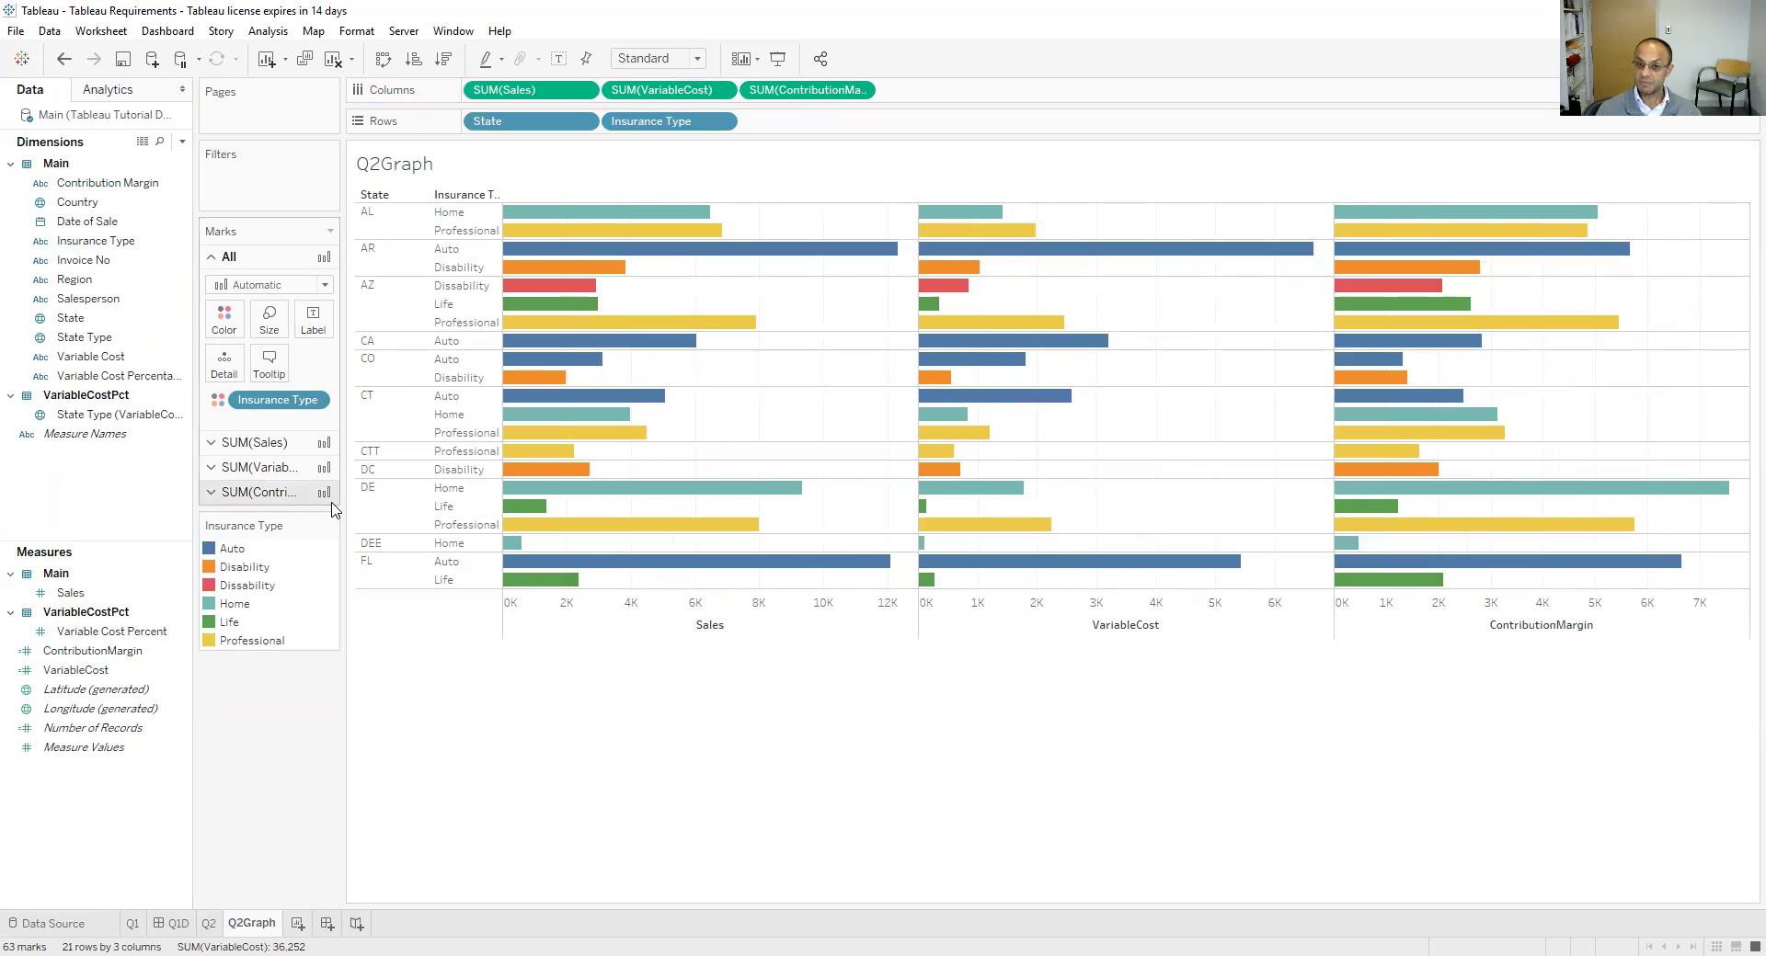
Show mark labels on the bars of all three charts
click(559, 59)
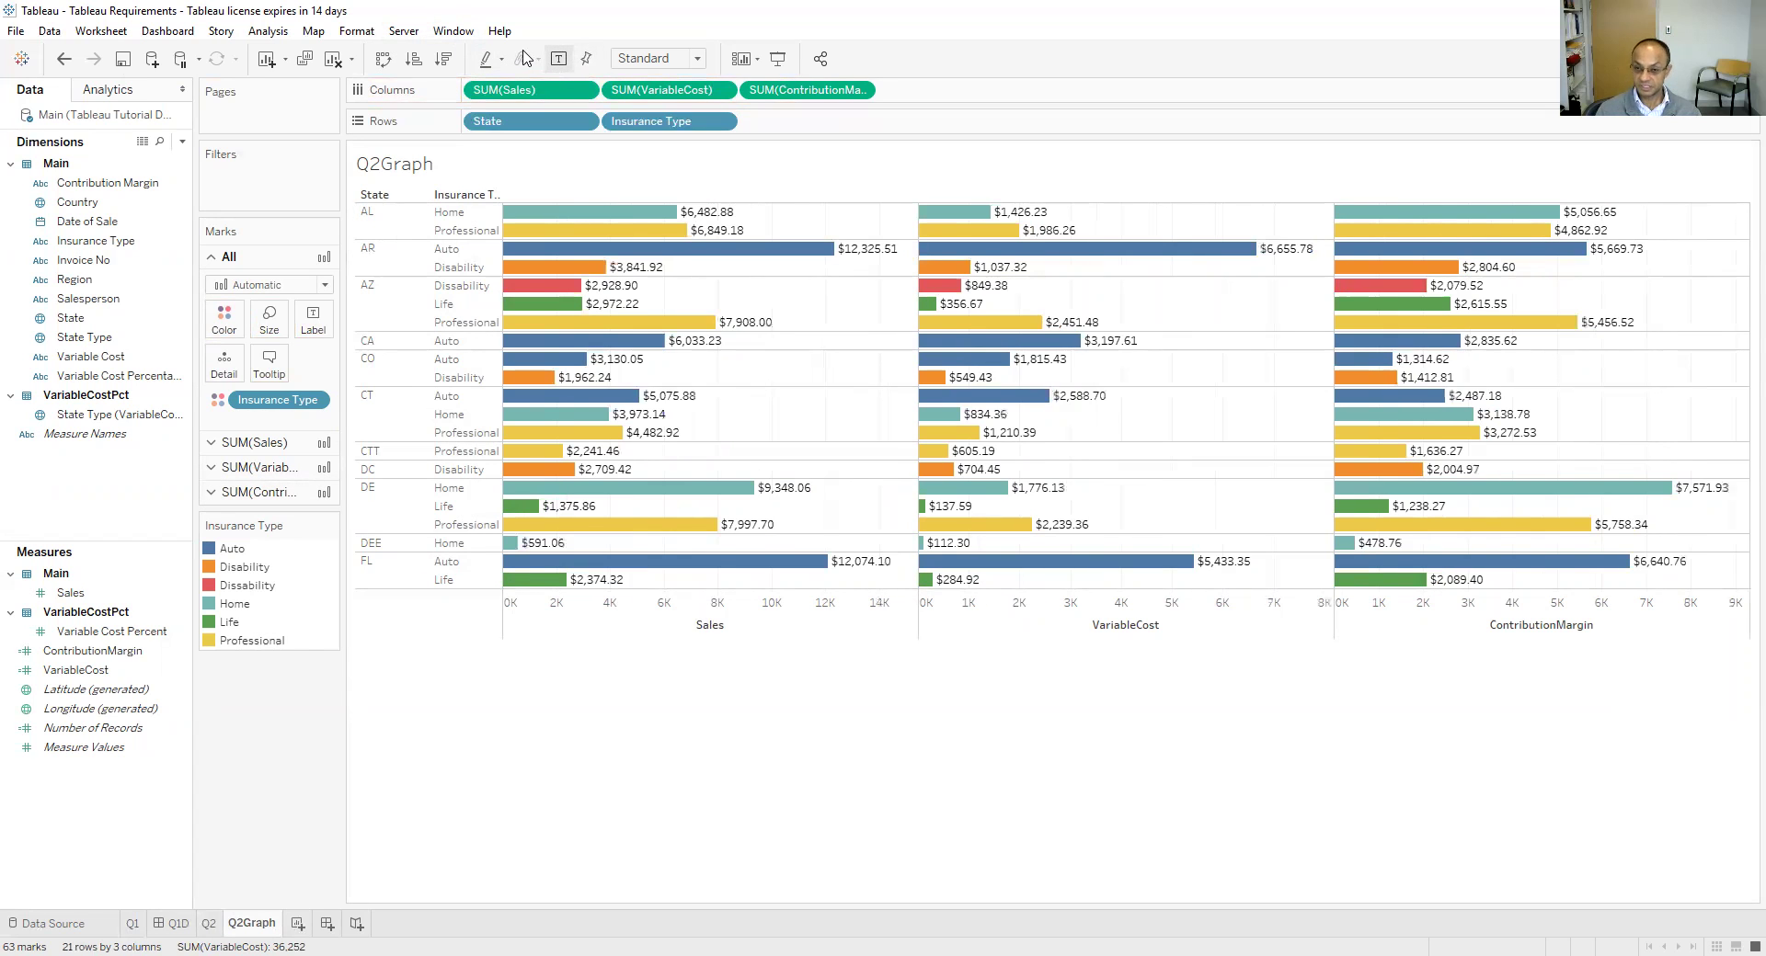